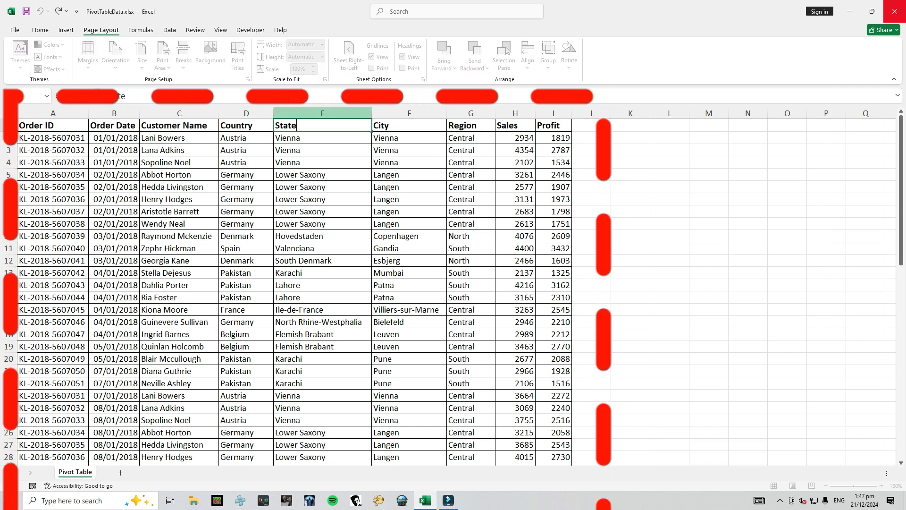
Examine the State, City, Region, Sales and Profit columns of the order data one by one
key(ctrl+shift+Down)
key(Right)
key(ctrl+shift+Down)
key(Right)
key(ctrl+shift+Down)
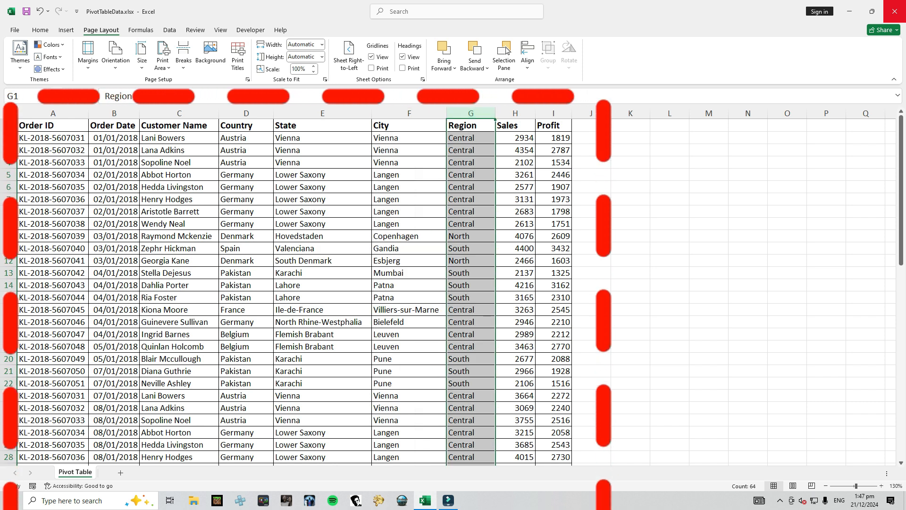
key(Right)
key(ctrl+shift+Down)
key(Right)
key(ctrl+shift+Down)
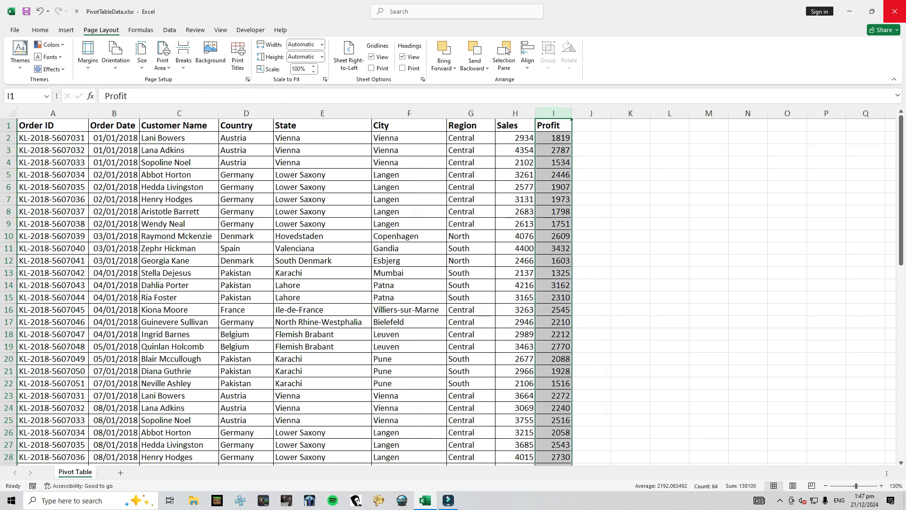
click(322, 186)
click(409, 187)
click(114, 199)
click(409, 187)
click(246, 187)
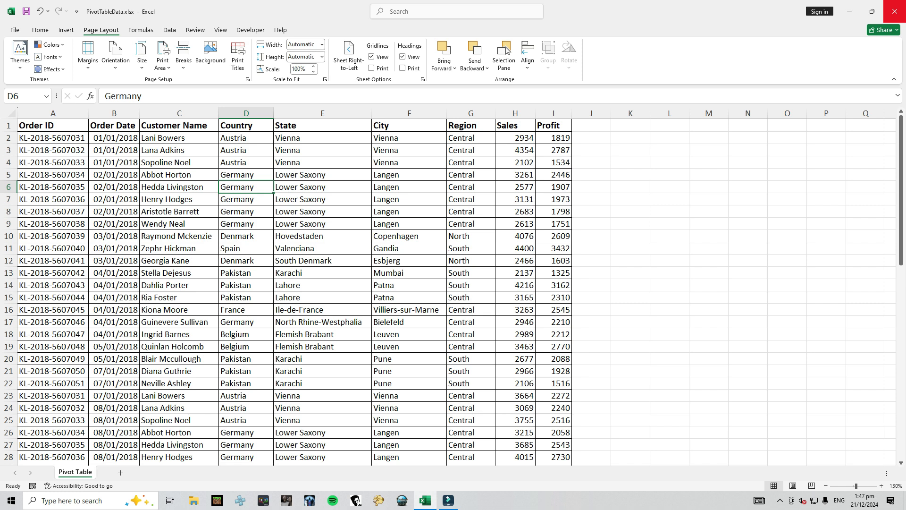
click(322, 162)
click(178, 199)
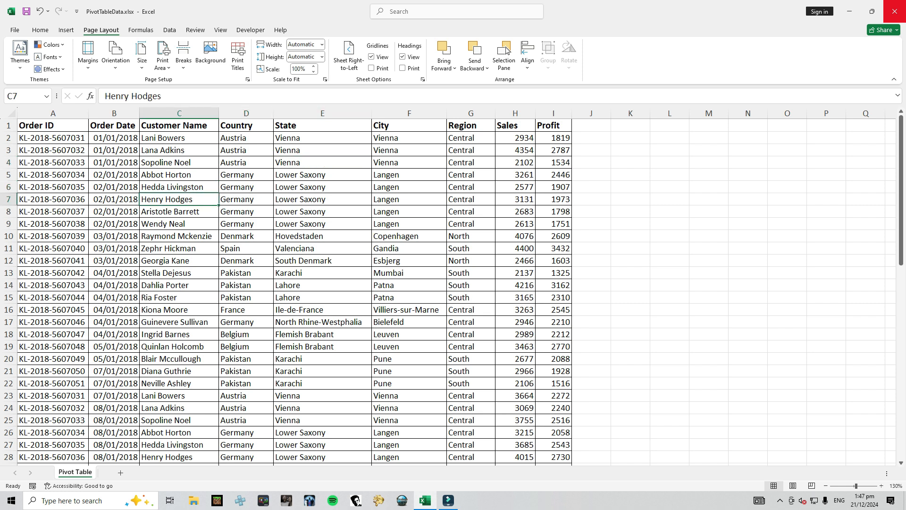
Start a PivotTable from the whole order data range, A1:I64 on the Pivot Table sheet
click(246, 174)
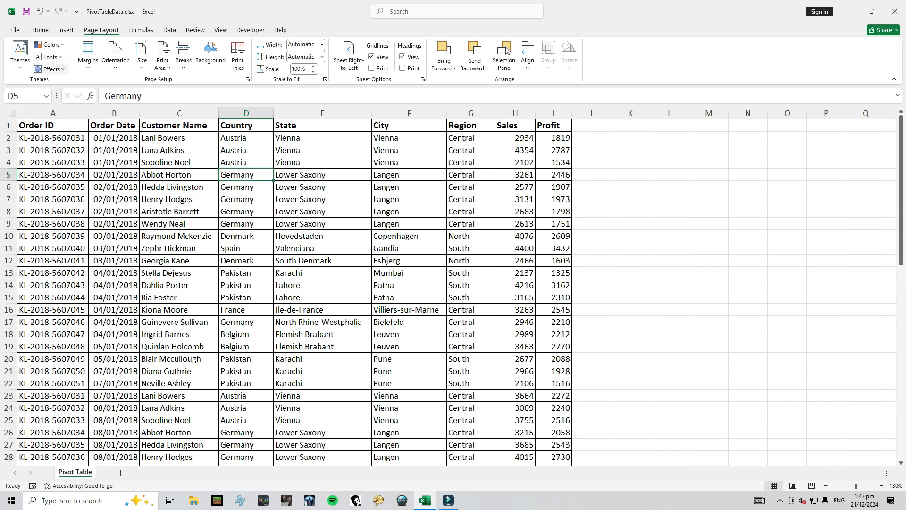
click(66, 30)
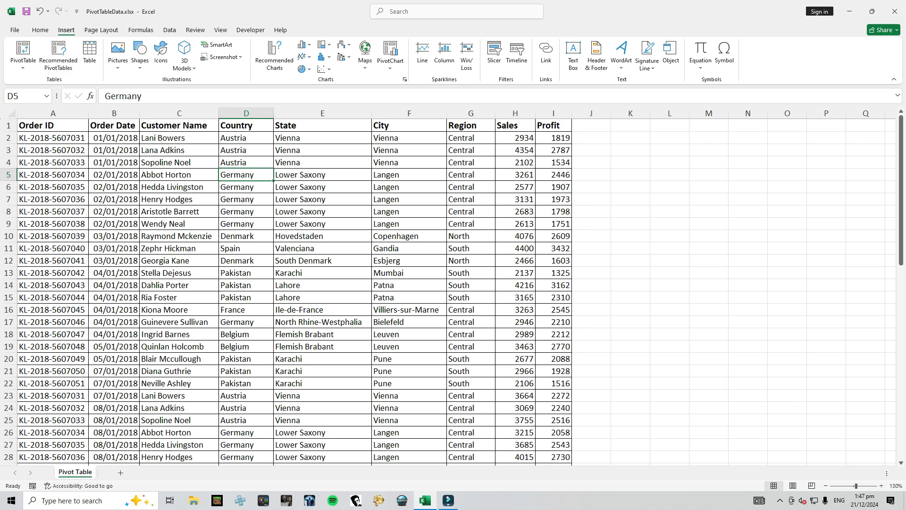
scroll(73, 52, up, 2)
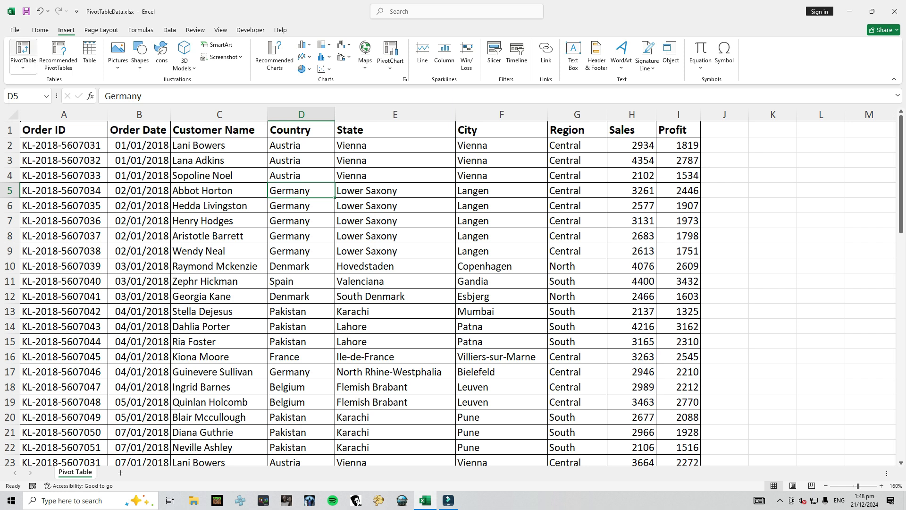
click(23, 53)
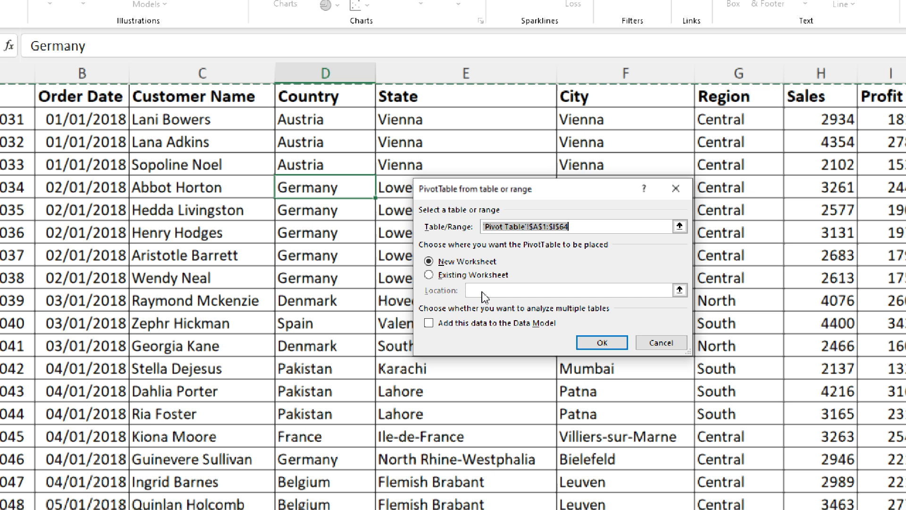
click(447, 279)
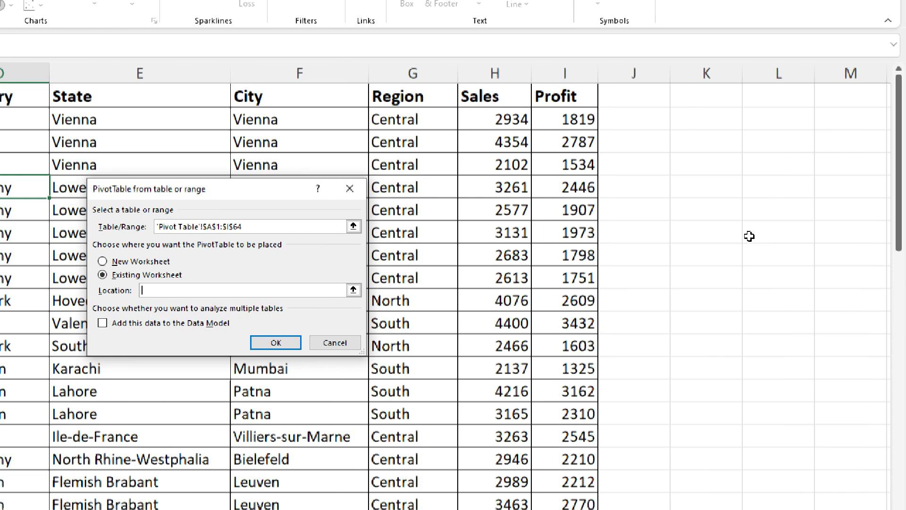
click(722, 94)
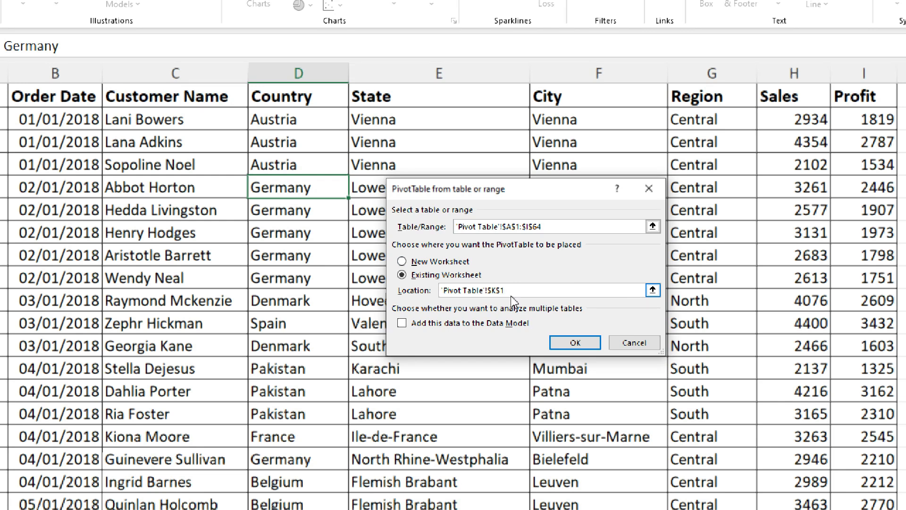
drag(511, 295, 289, 293)
key(BackSpace)
Place the PivotTable on a new worksheet and create it
click(432, 262)
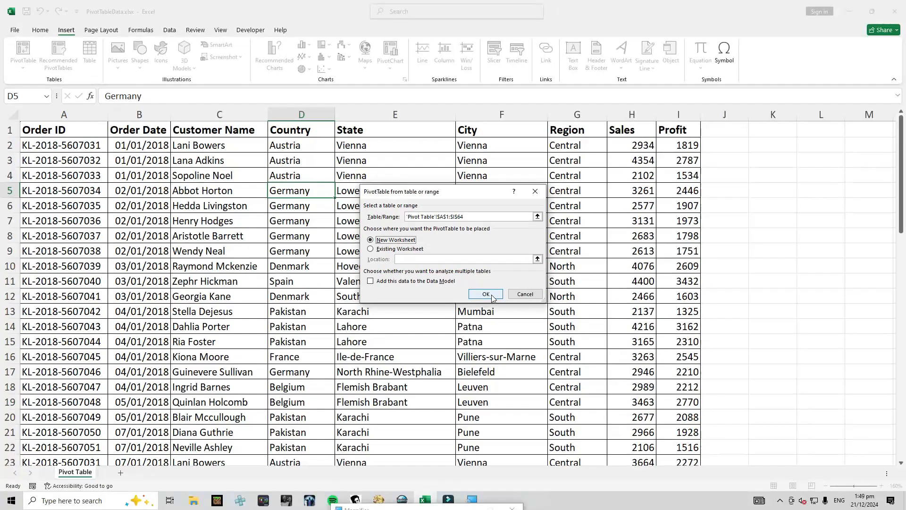
click(584, 343)
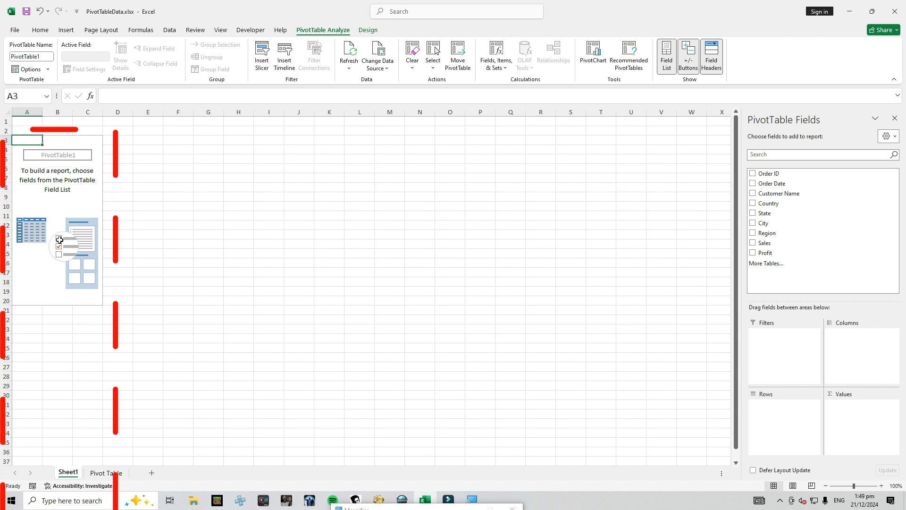
click(48, 203)
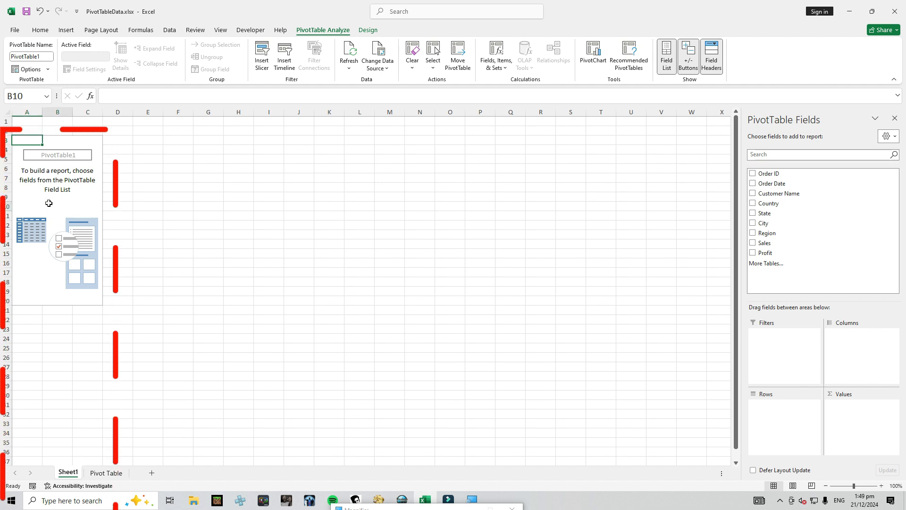
click(362, 34)
click(336, 32)
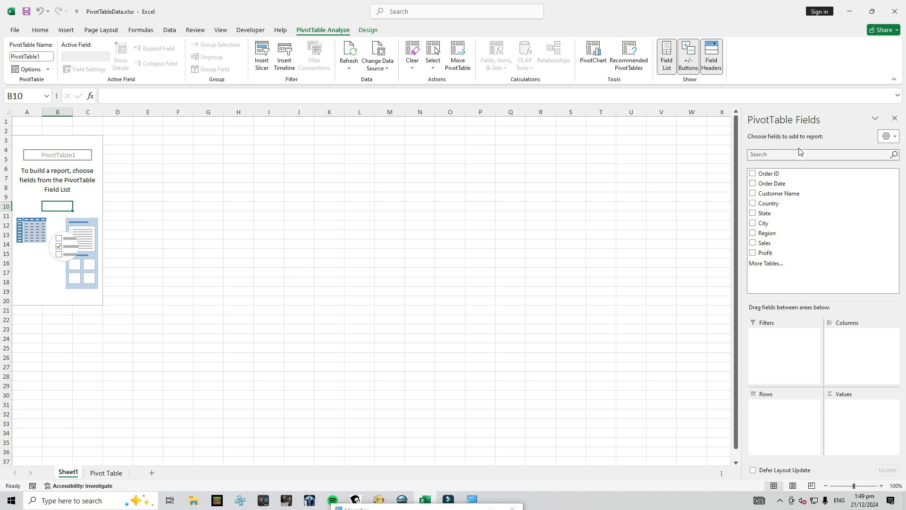
Float the PivotTable field list over the sheet, then add Country to Rows and Sales to Values
drag(831, 117, 384, 174)
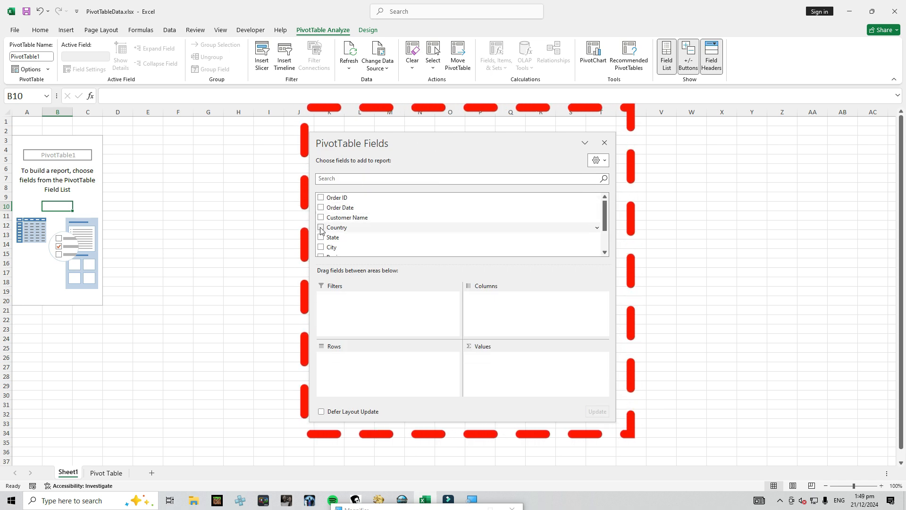
mouse_move(604, 219)
mouse_down()
mouse_move(604, 242)
mouse_move(602, 217)
mouse_up()
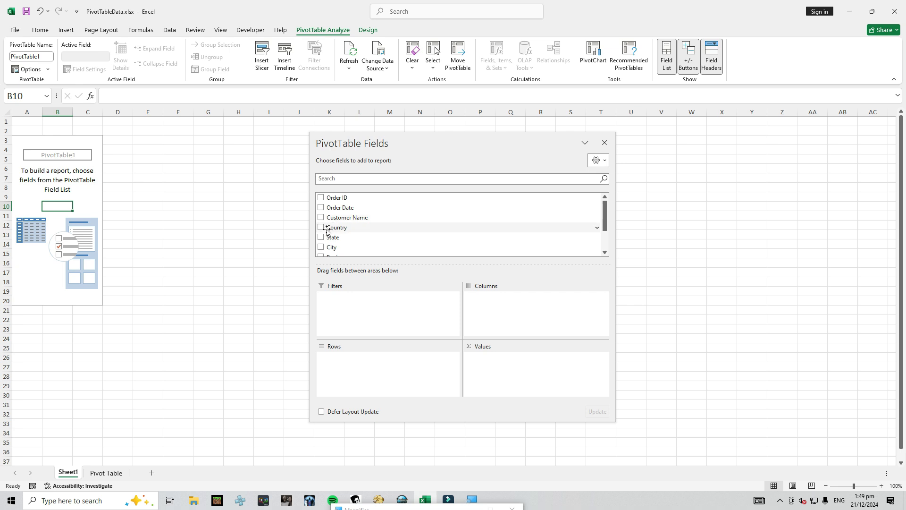
drag(325, 230, 342, 361)
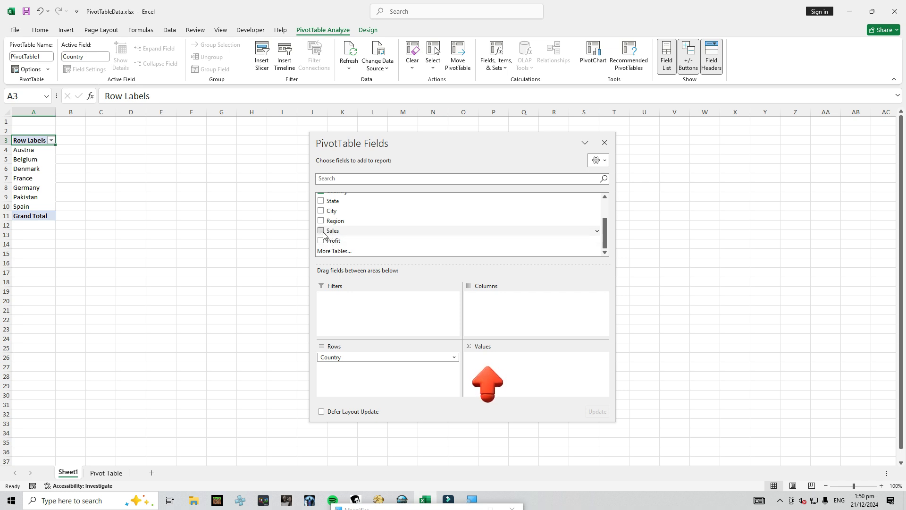
drag(329, 233, 479, 375)
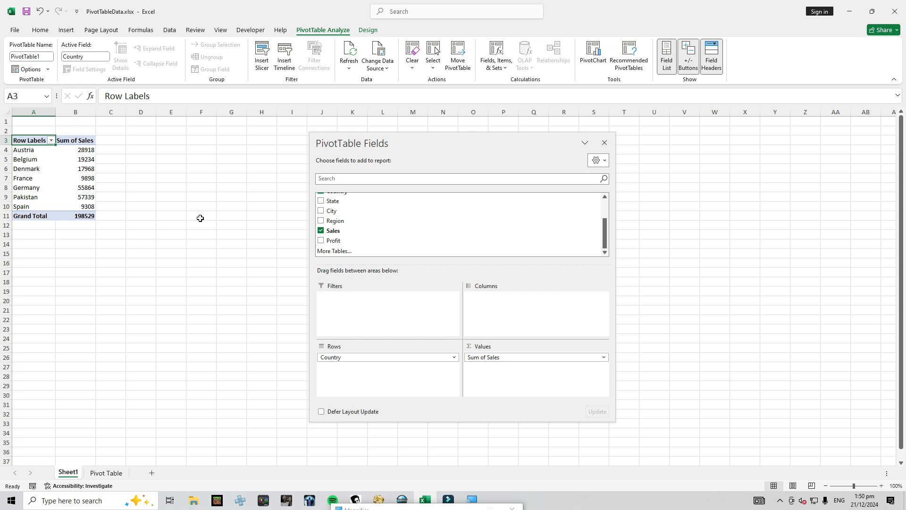
Move Country from Rows to Columns and add Region to Rows in the PivotTable
drag(405, 155, 413, 137)
click(456, 403)
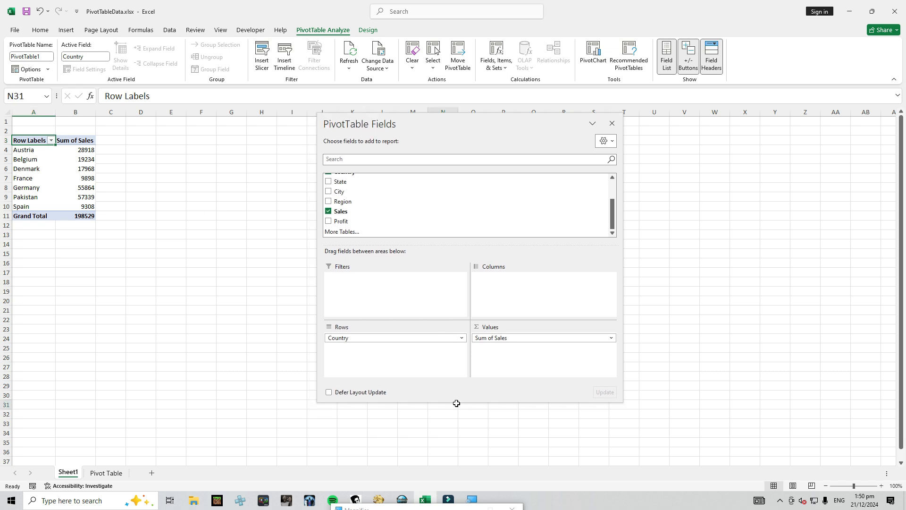
click(36, 184)
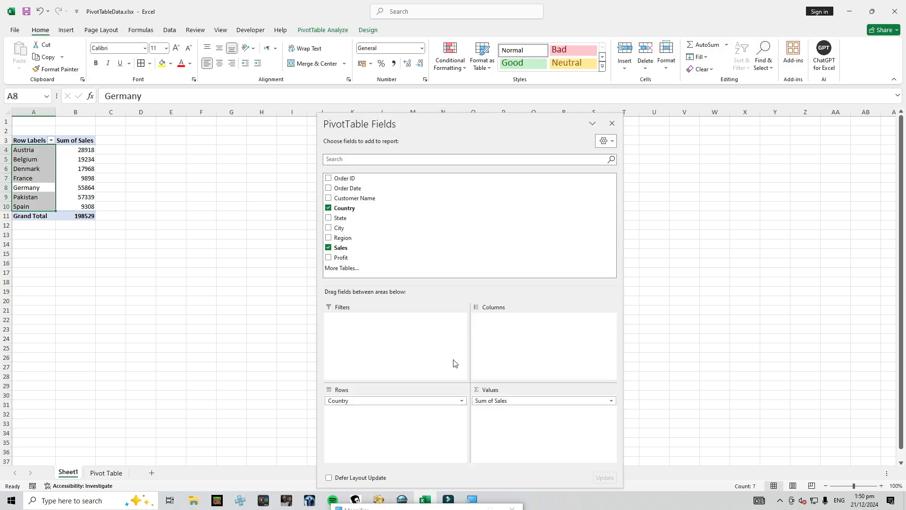
drag(376, 403, 519, 350)
drag(369, 121, 426, 133)
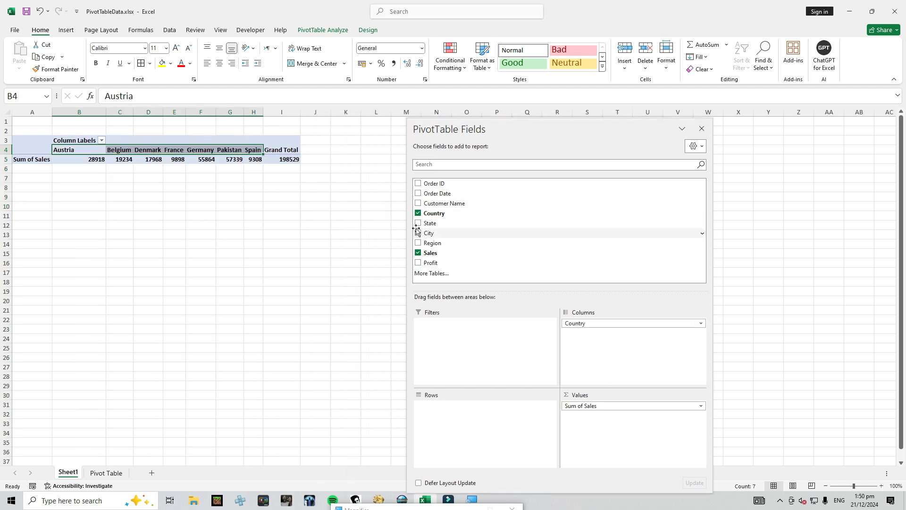
drag(427, 242, 442, 430)
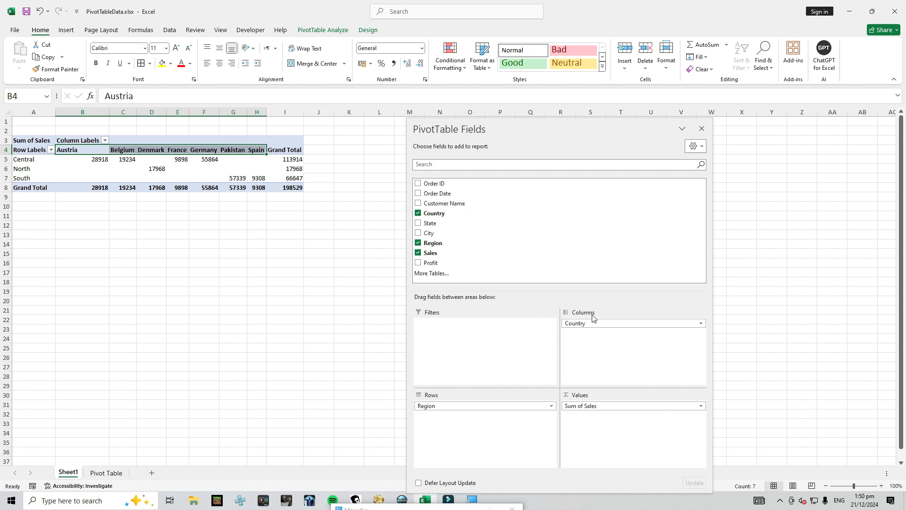
Swap the PivotTable fields so that Region is in Columns and Country is in Rows
drag(590, 326, 591, 350)
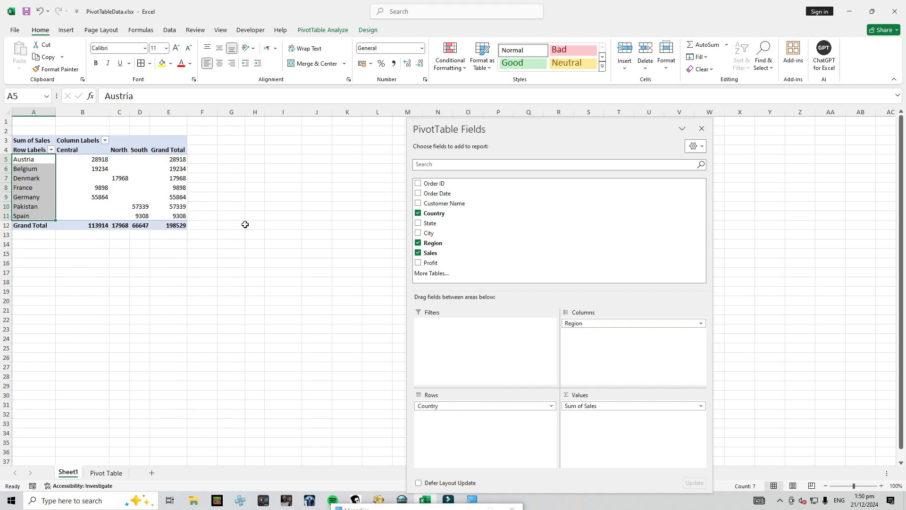
click(47, 170)
click(73, 170)
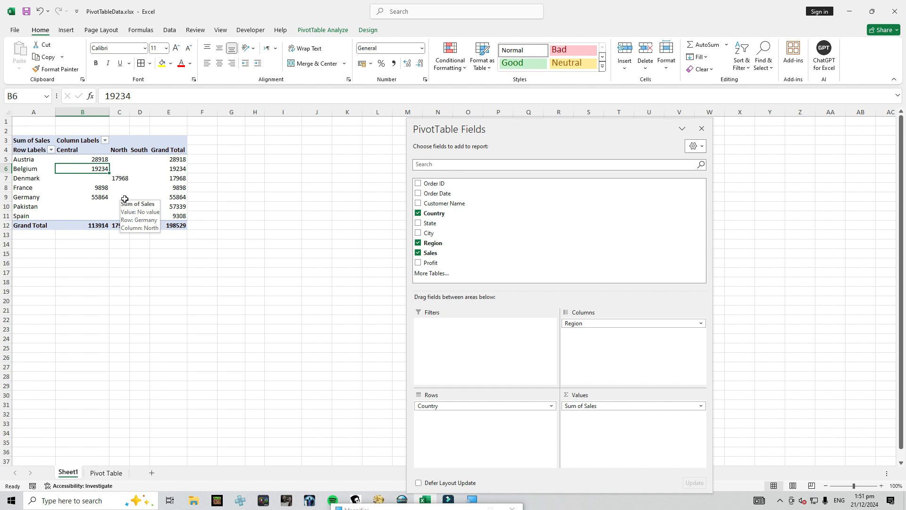
Insert the recommended PivotTable with Sum of Profit, Sum of Sales and Average of Profit2 by Region from the order data
click(101, 474)
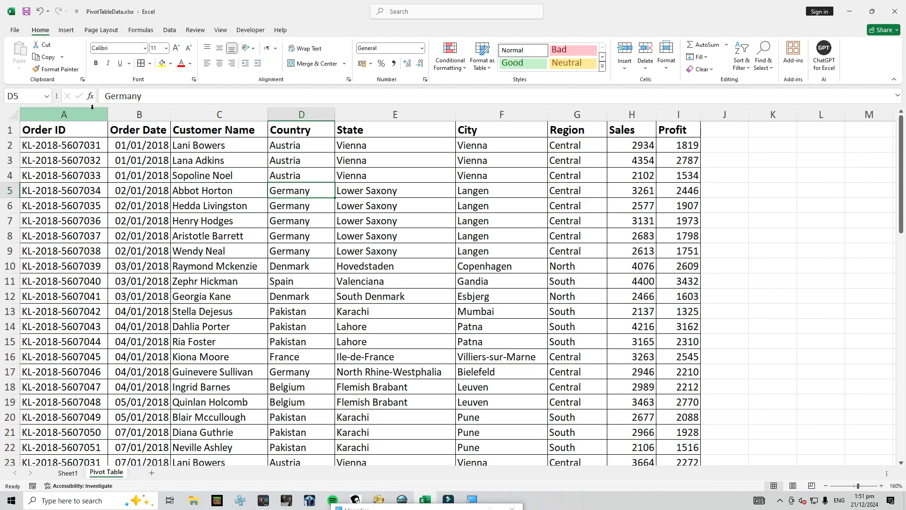
click(69, 31)
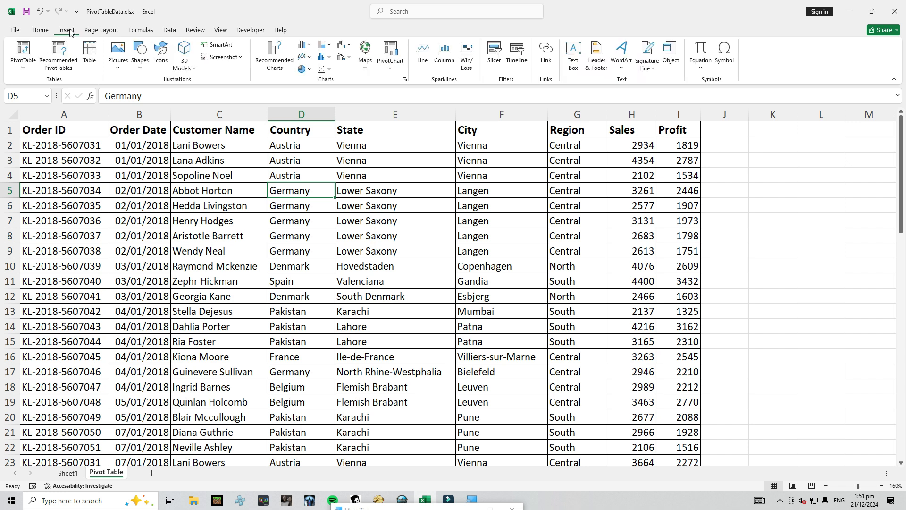
click(54, 54)
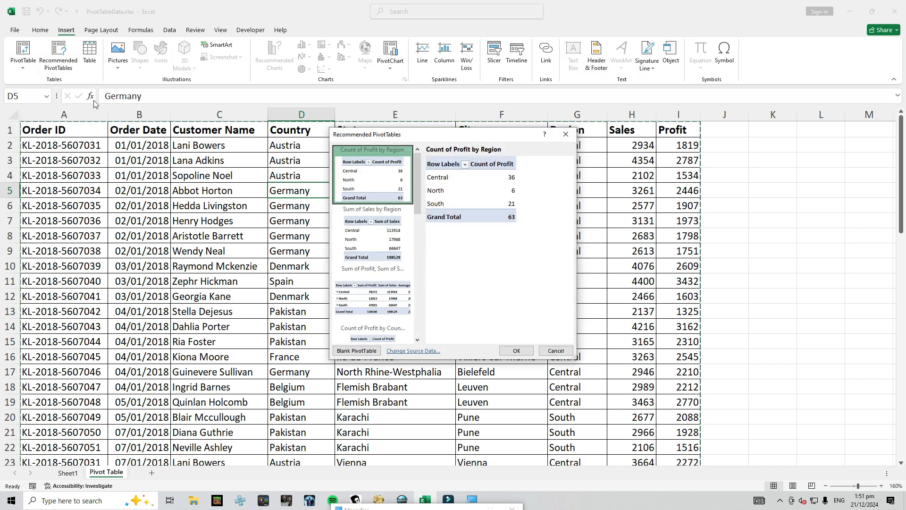
drag(578, 362, 657, 464)
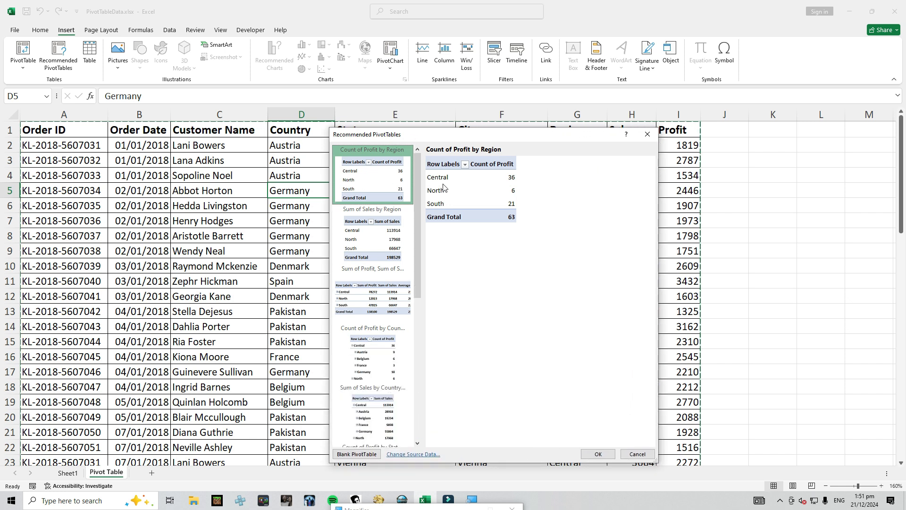
click(381, 300)
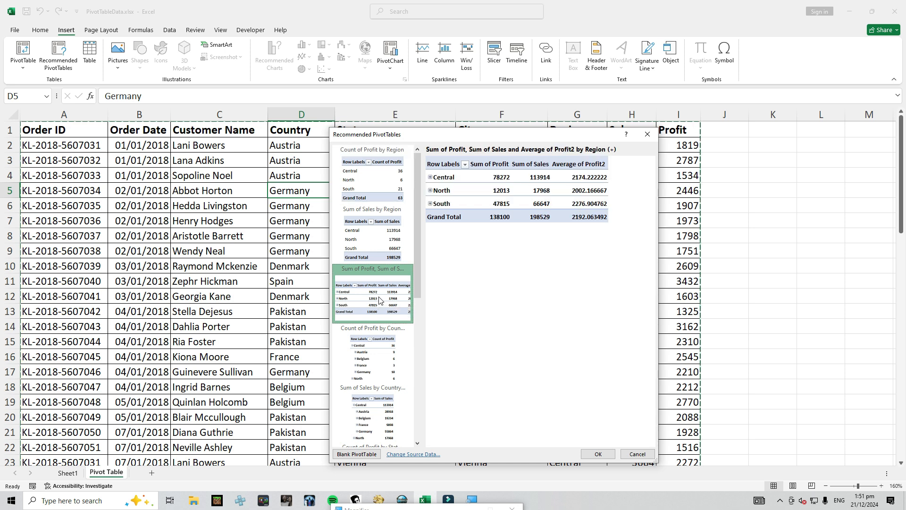
click(607, 454)
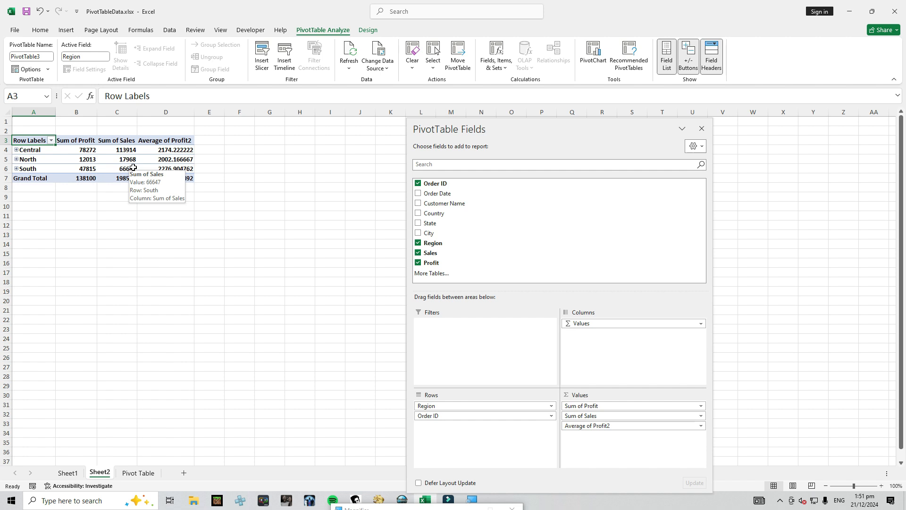
Delete the worksheet that holds the recommended PivotTable
right_click(99, 473)
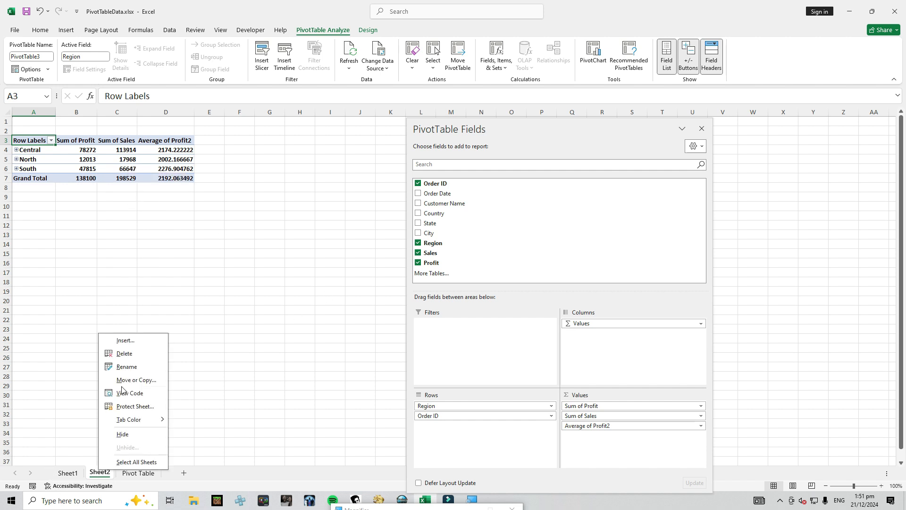
click(124, 353)
click(437, 277)
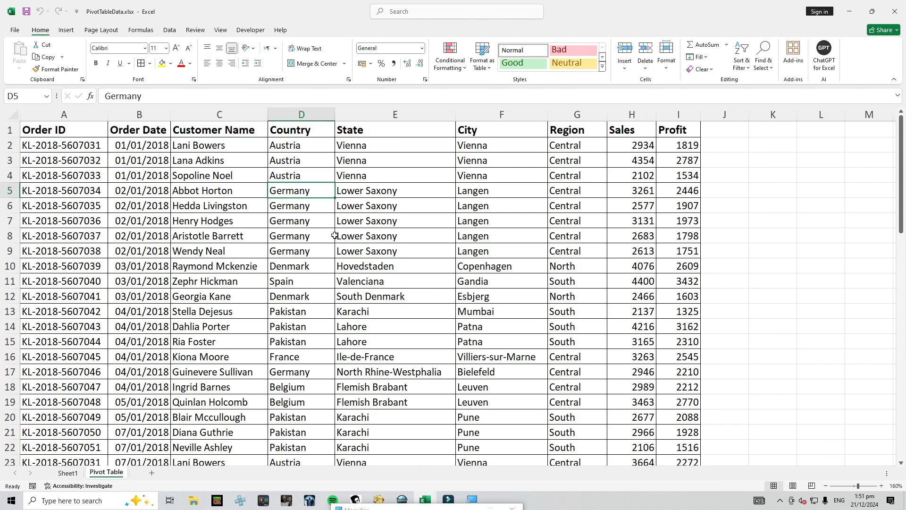
Return to the Country-by-Region PivotTable on Sheet1 and close its field list
click(217, 205)
click(67, 472)
click(76, 197)
mouse_move(160, 174)
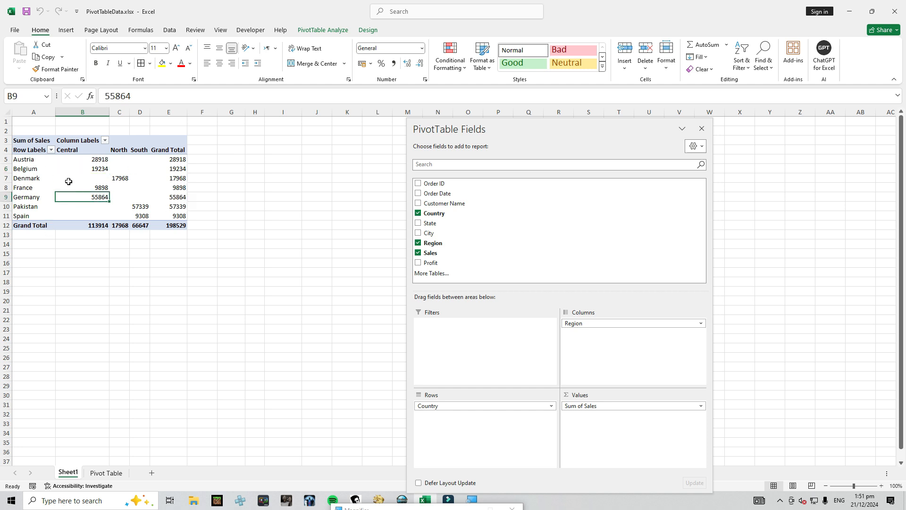
drag(511, 129, 721, 141)
click(885, 130)
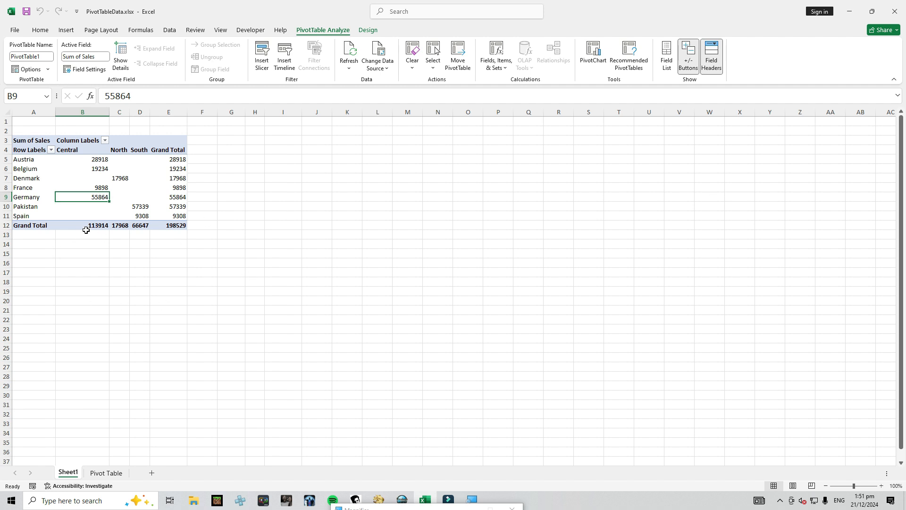
click(238, 224)
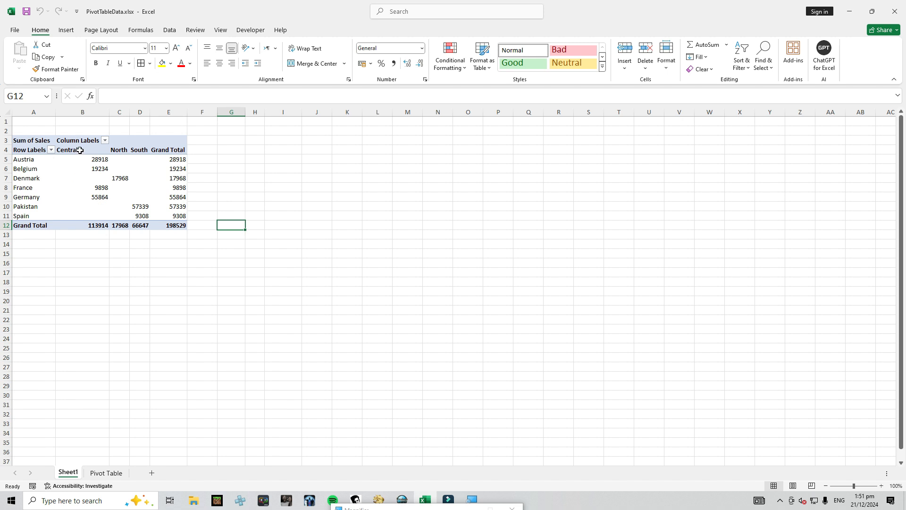
Reopen the PivotTable field list for the Country-by-Region PivotTable on Sheet1
click(77, 178)
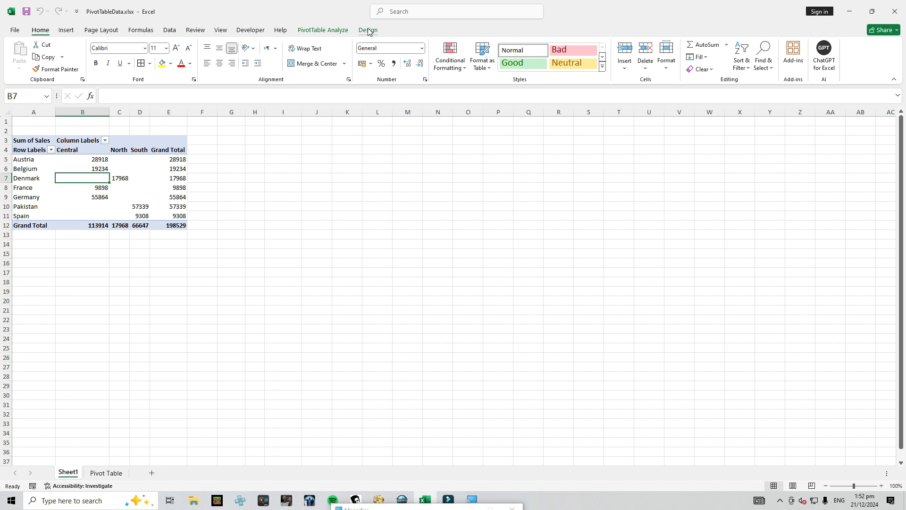
click(328, 31)
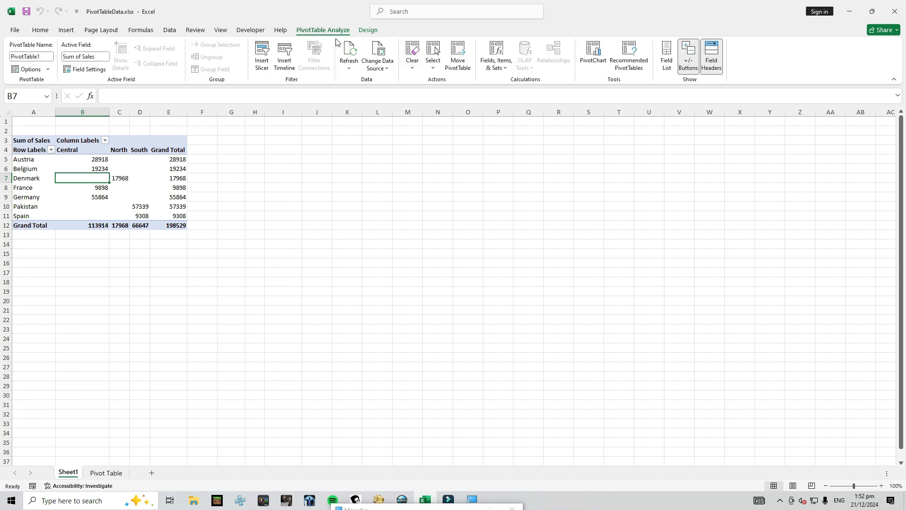
click(667, 60)
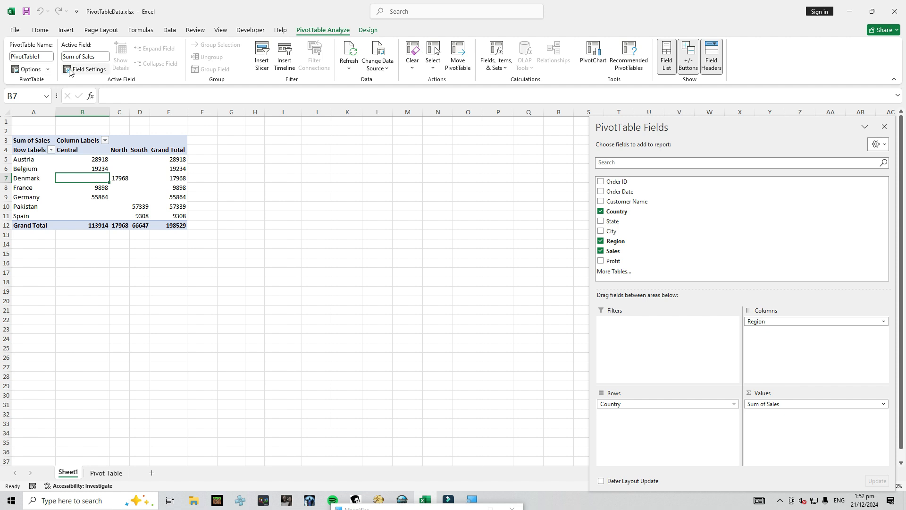
Set the PivotTable to Do Not Show Subtotals and add the City field below Country in Rows
click(377, 31)
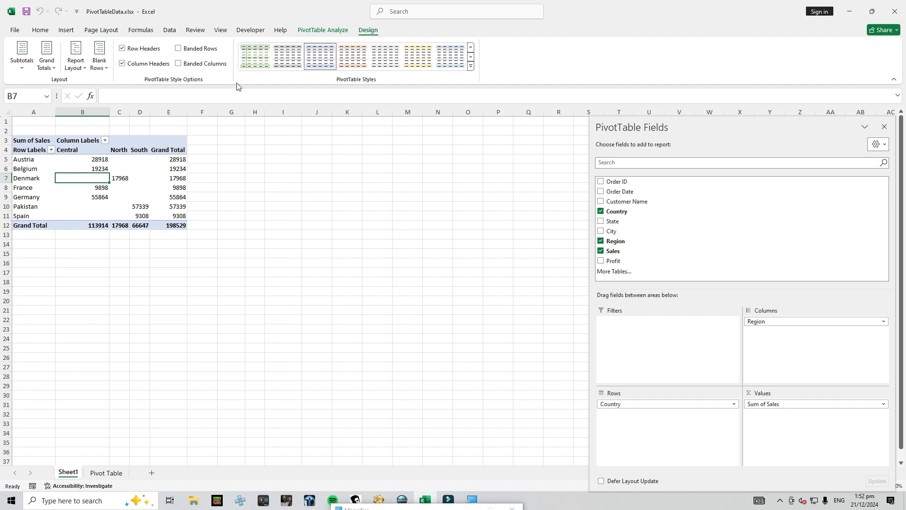
click(22, 71)
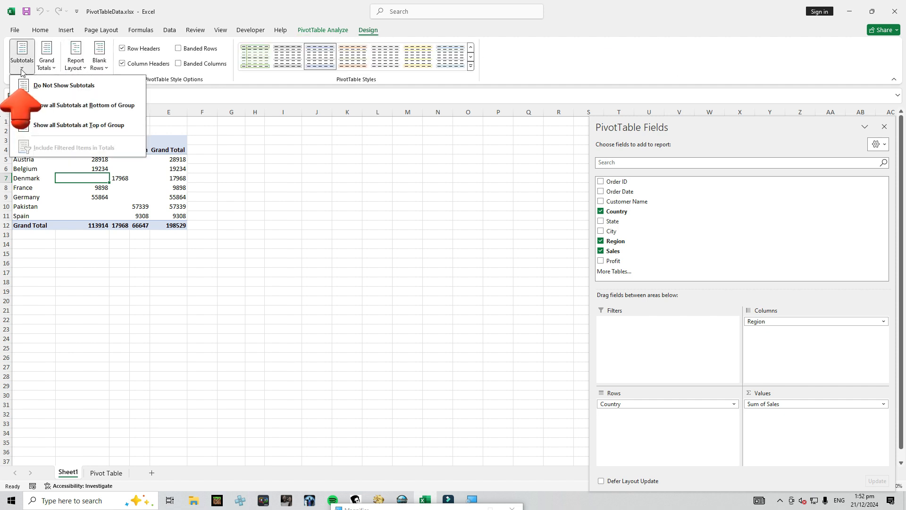
click(78, 90)
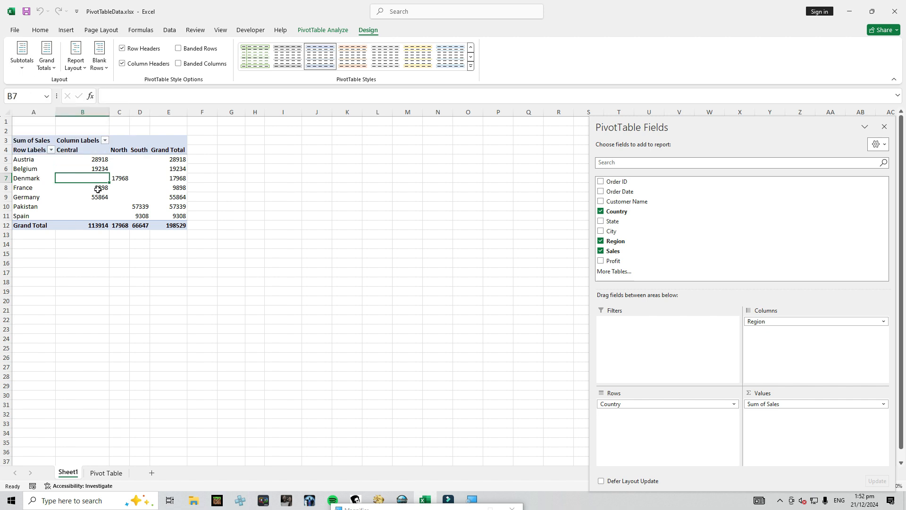
drag(615, 285, 631, 404)
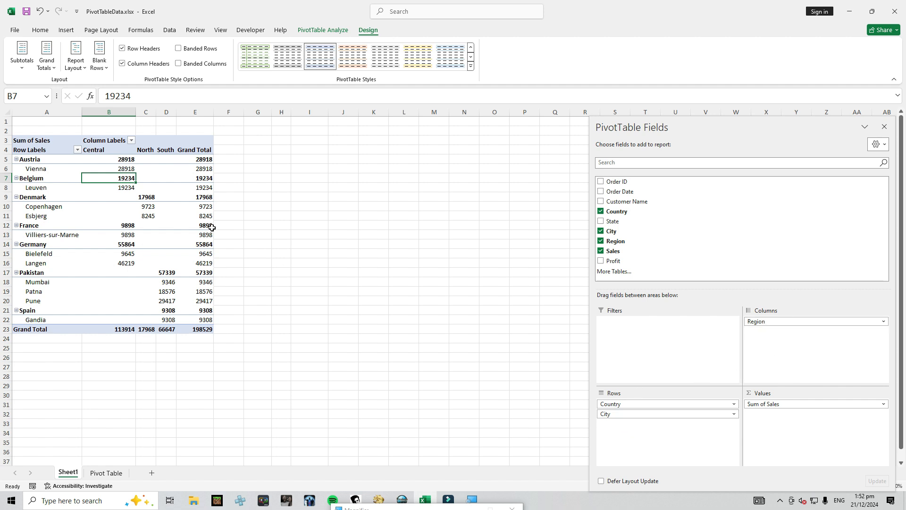
Hide the country subtotals in the PivotTable that now lists cities under each country
click(146, 175)
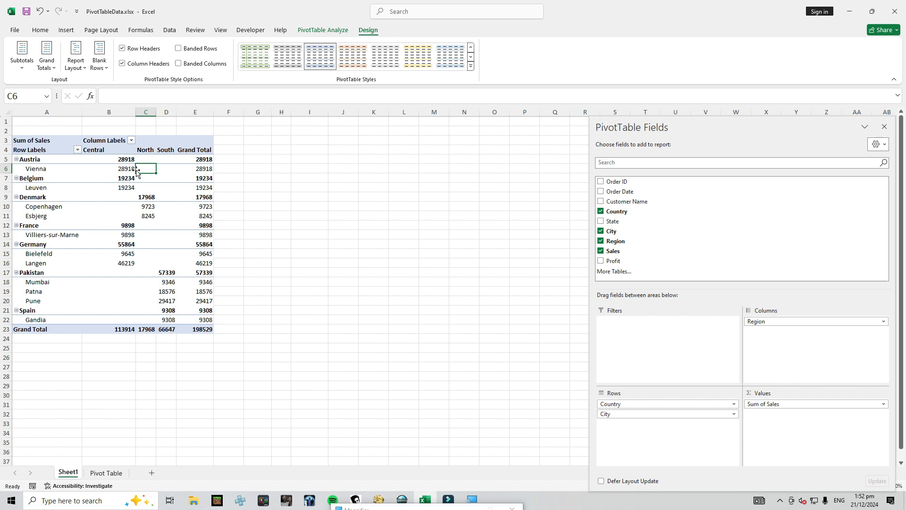
click(202, 161)
click(22, 61)
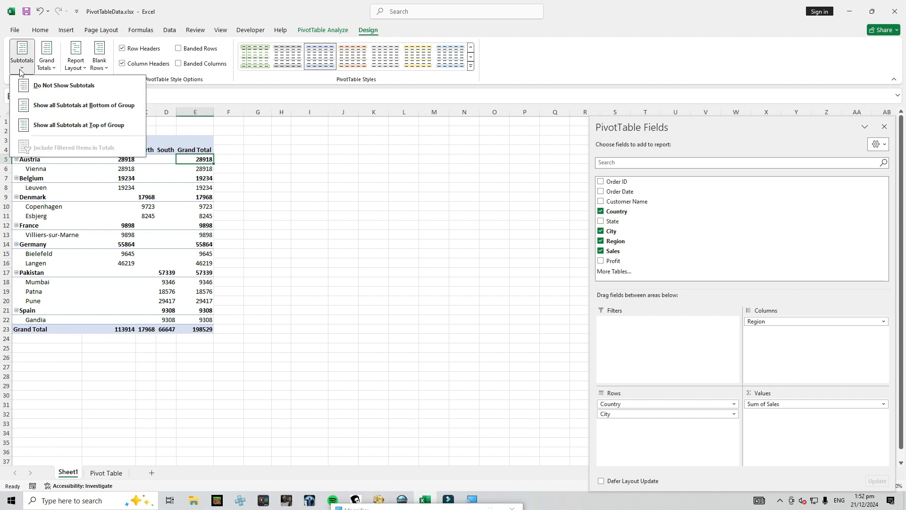
click(79, 86)
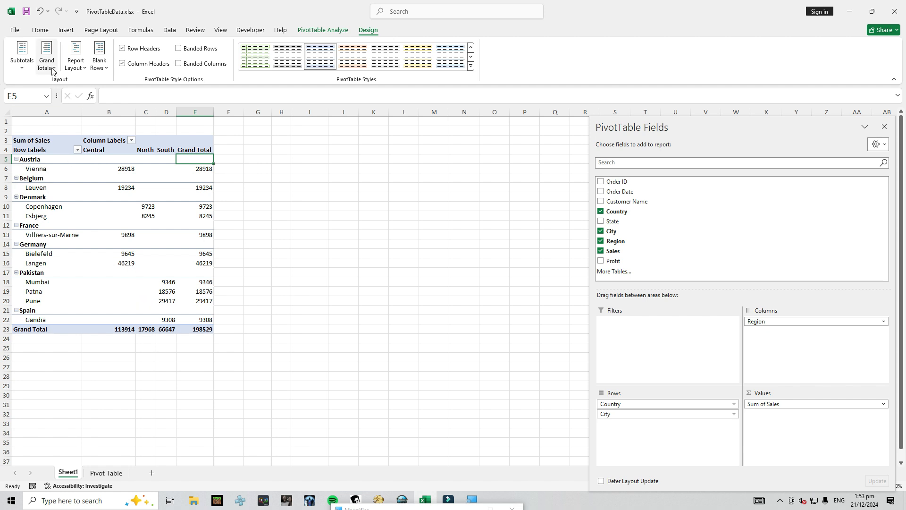
Show all PivotTable subtotals at the bottom of each group, and switch them to the top of each group
click(22, 59)
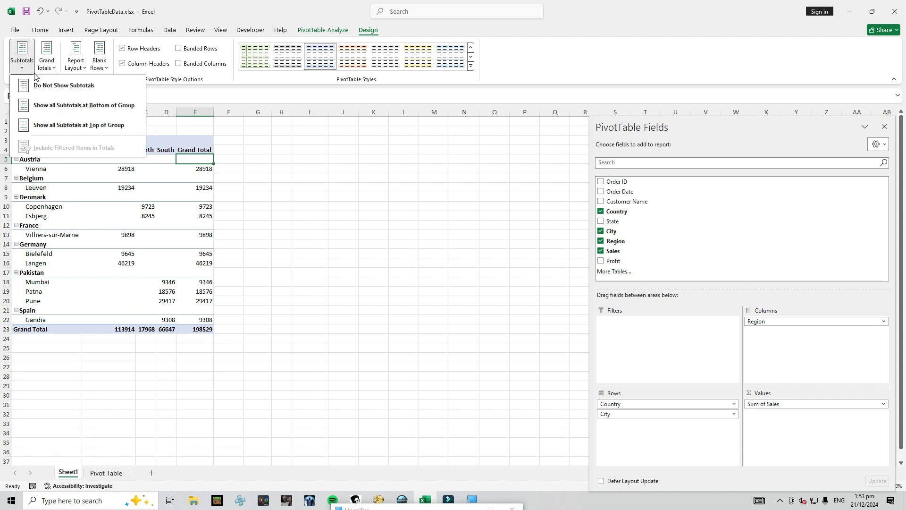
click(64, 105)
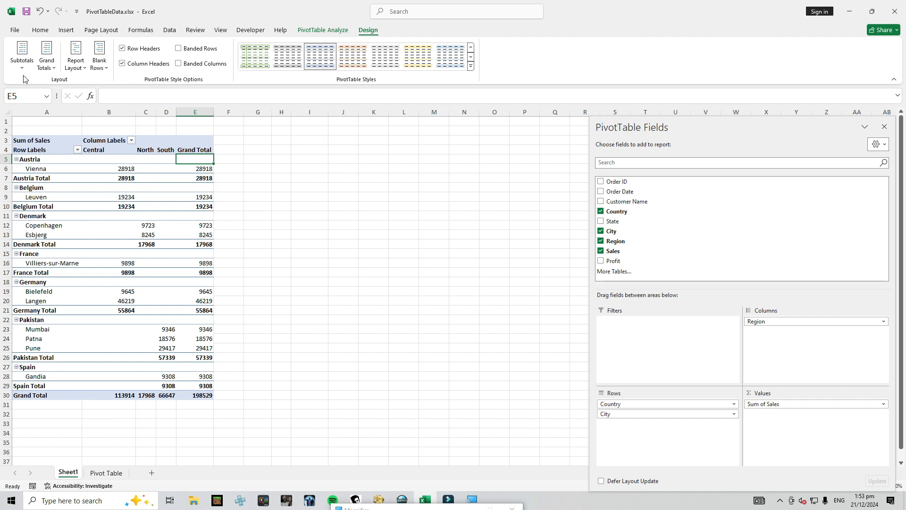
click(22, 61)
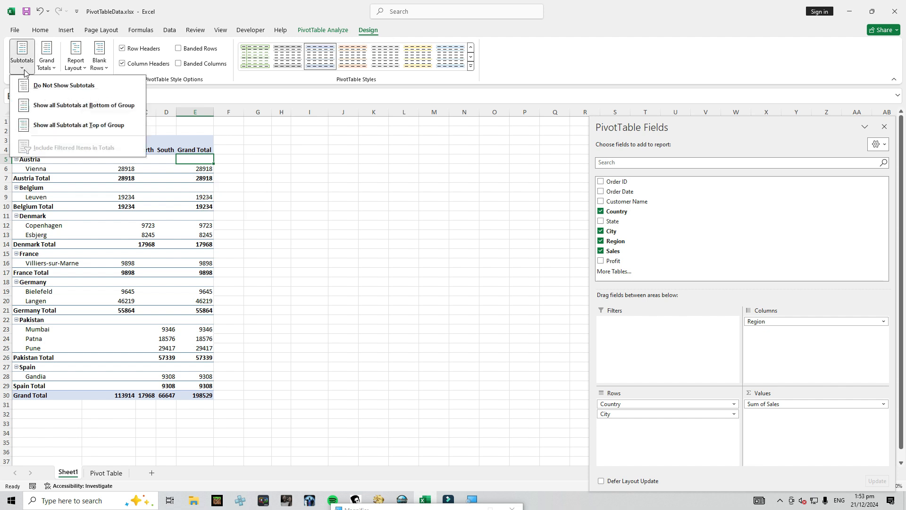
click(95, 126)
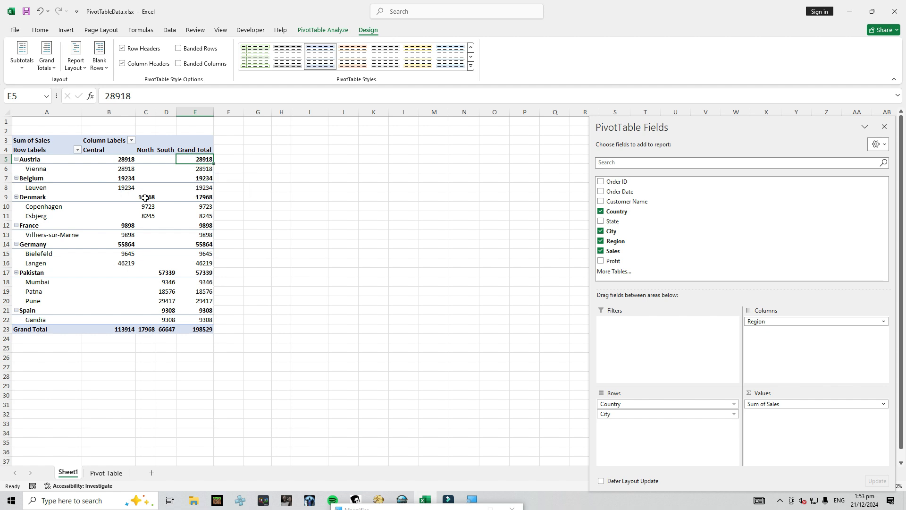
click(24, 66)
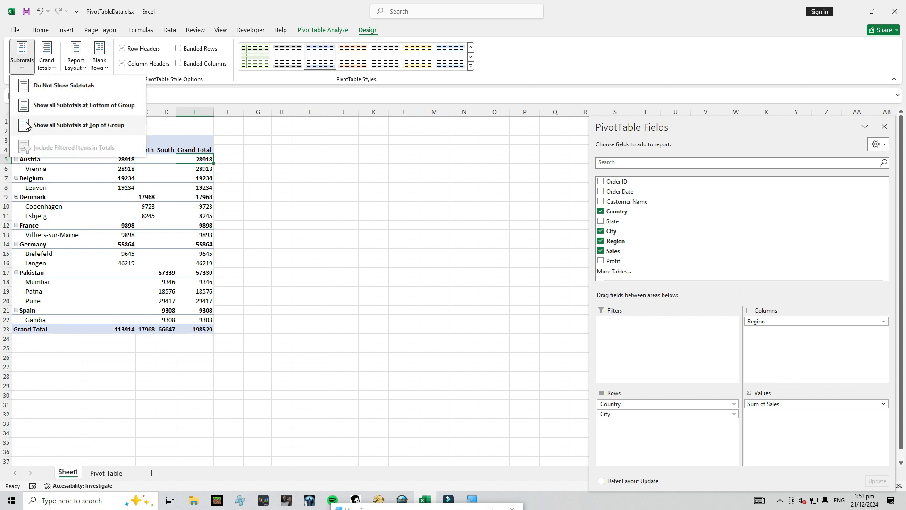
click(65, 198)
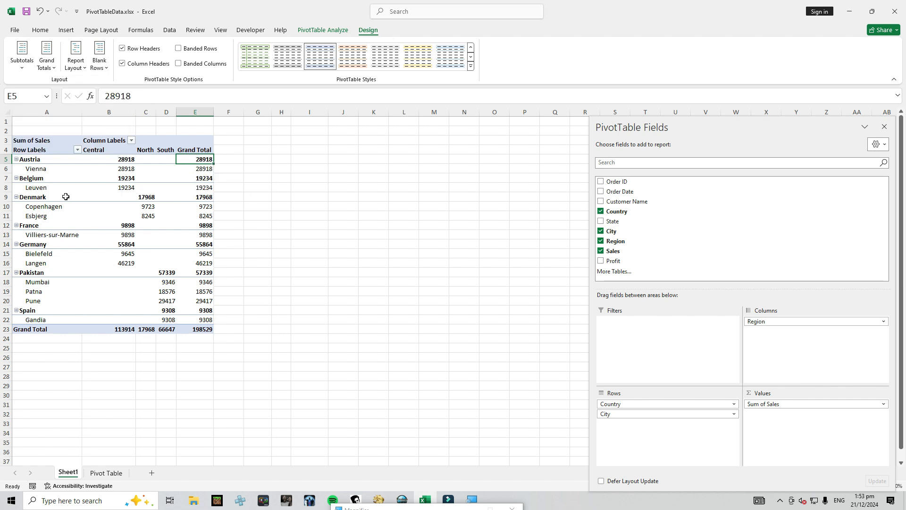
Turn the PivotTable's grand totals off for rows and columns, and turn them back on for both
click(54, 70)
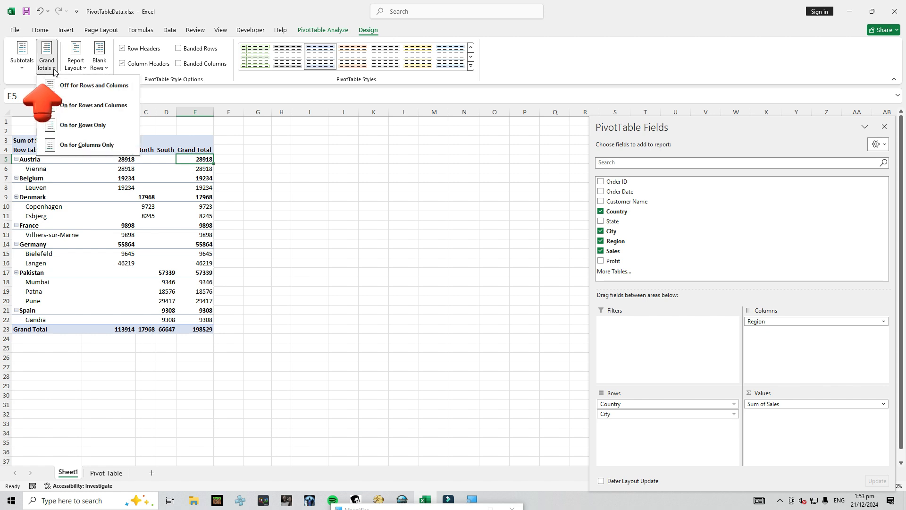
click(106, 92)
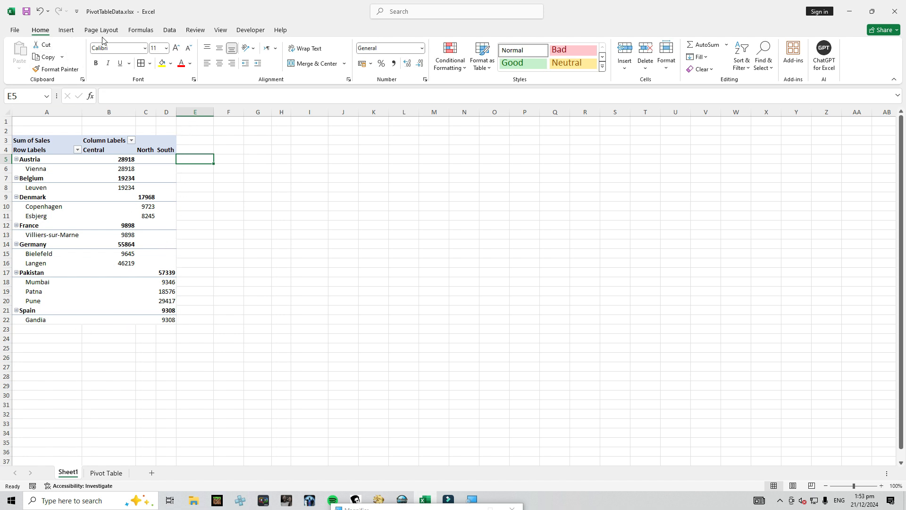
click(134, 195)
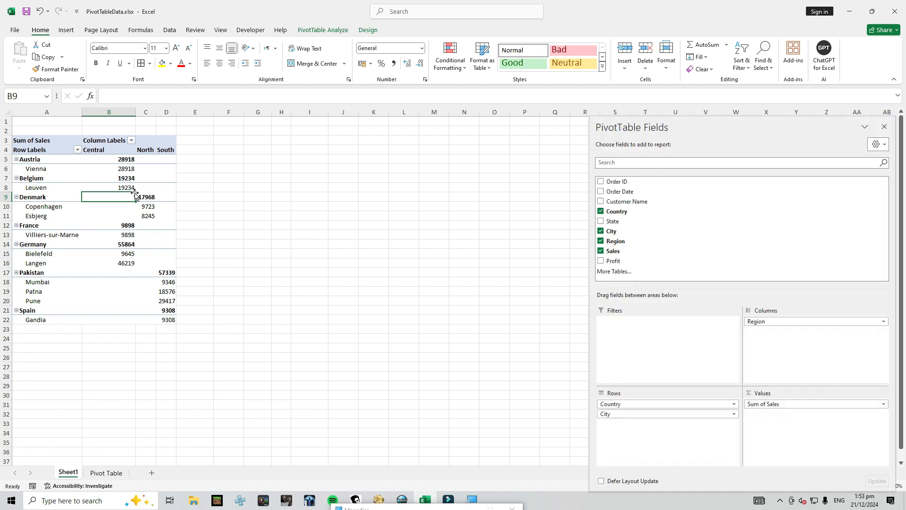
click(367, 30)
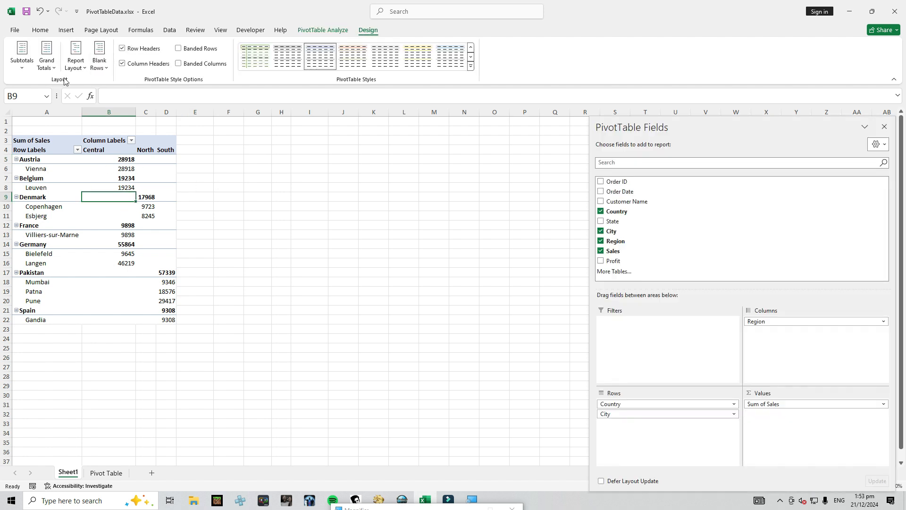
click(47, 66)
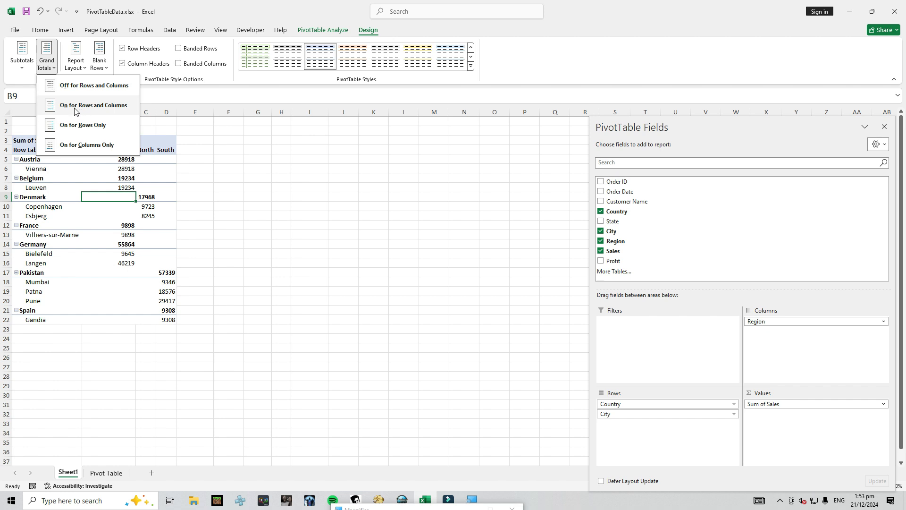
click(97, 111)
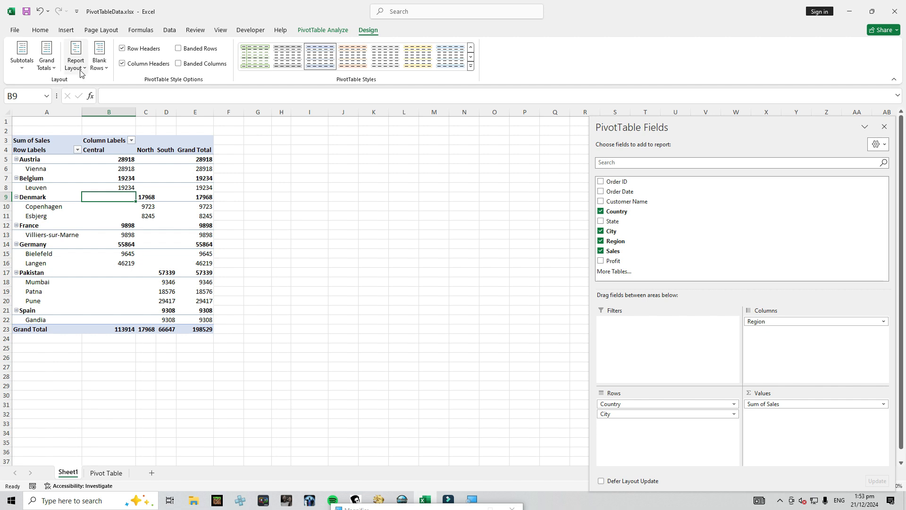
Limit the PivotTable's grand totals to rows only, and switch them to columns only
click(47, 65)
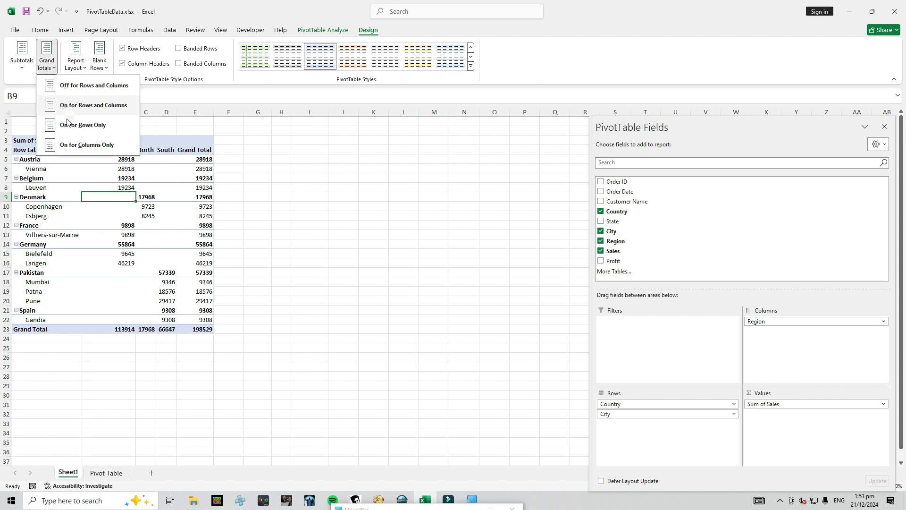
click(97, 129)
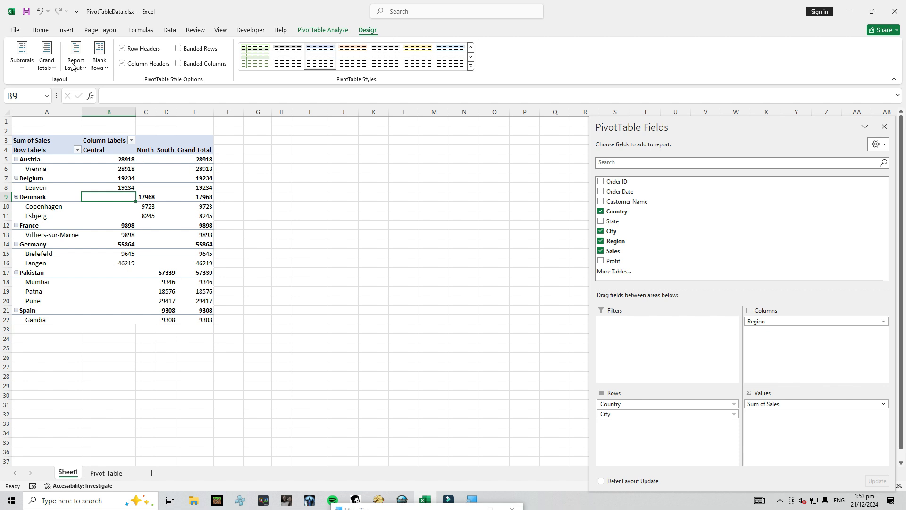
click(47, 56)
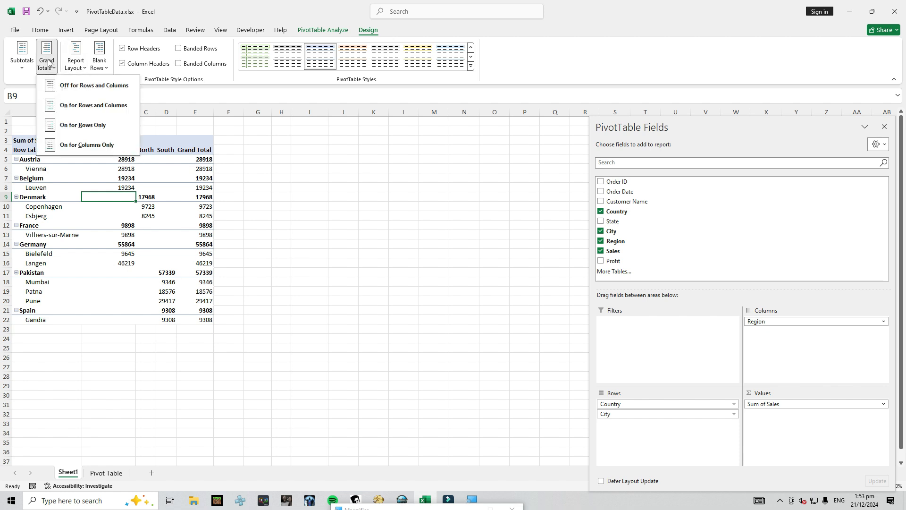
click(83, 149)
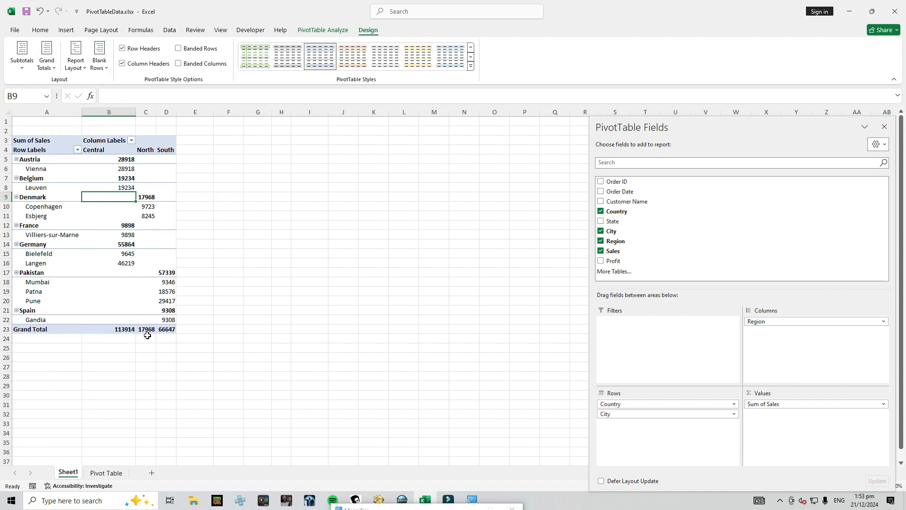
Turn grand totals on for rows and columns, and show the PivotTable report in compact form
click(51, 67)
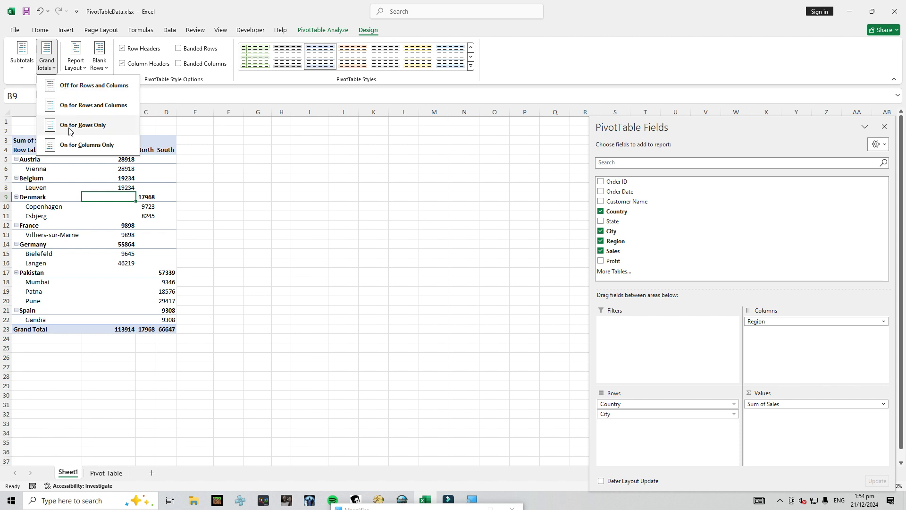
click(66, 105)
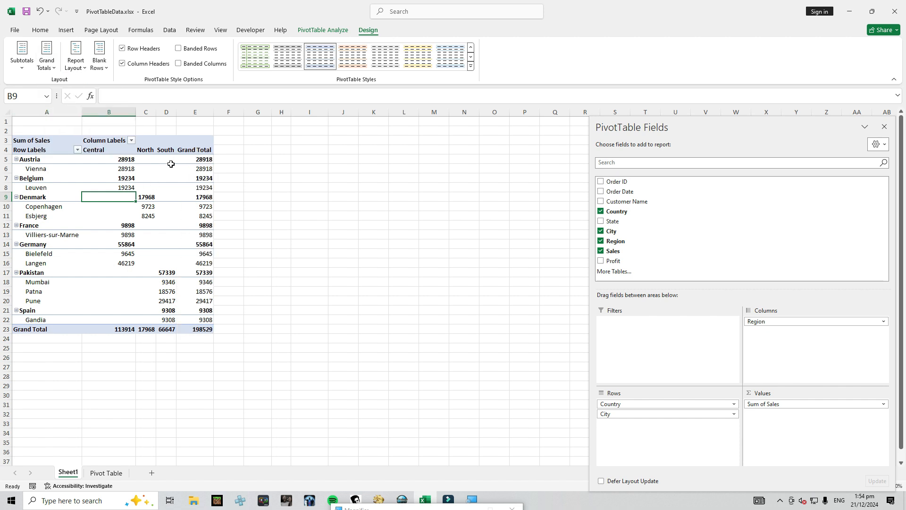
click(85, 70)
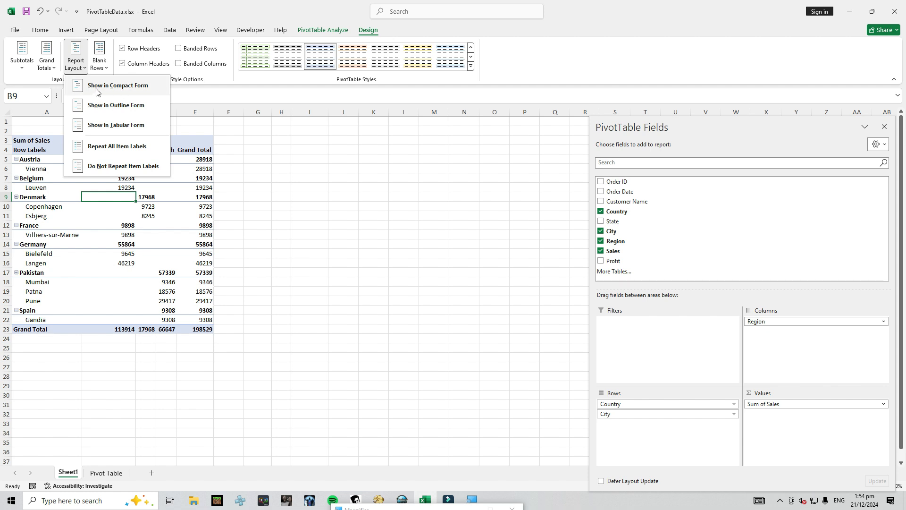
click(118, 89)
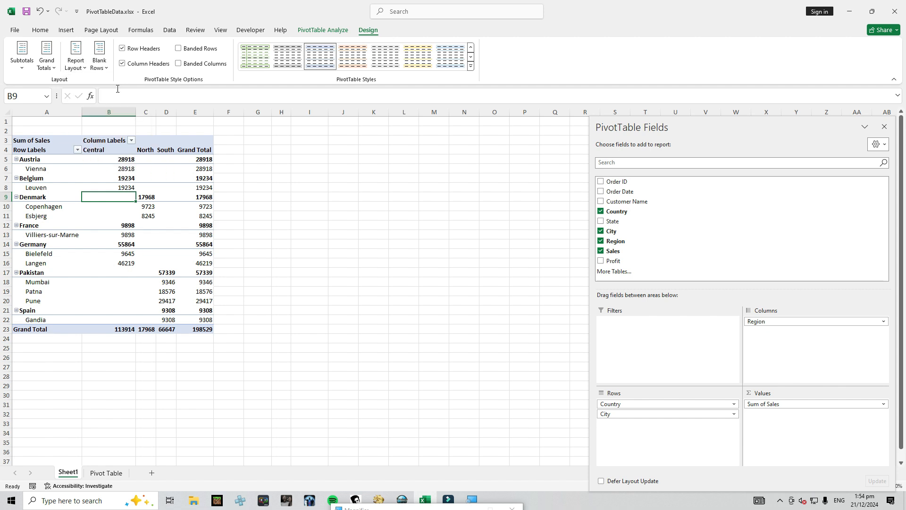
Show the PivotTable report in outline form, and switch it to tabular form
click(78, 66)
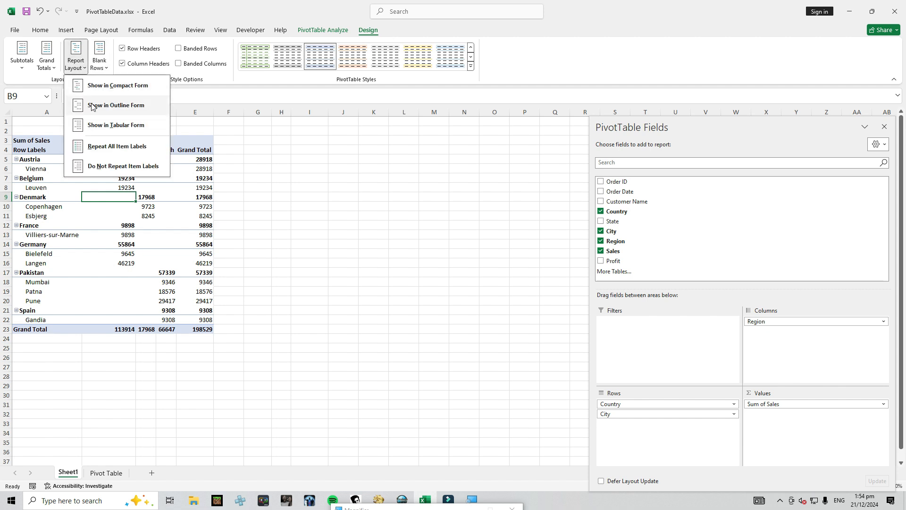
click(118, 105)
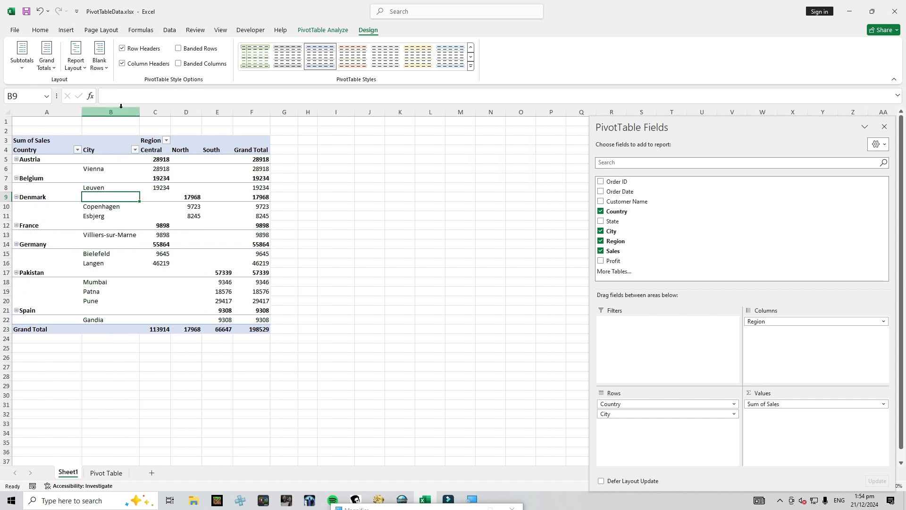
click(76, 62)
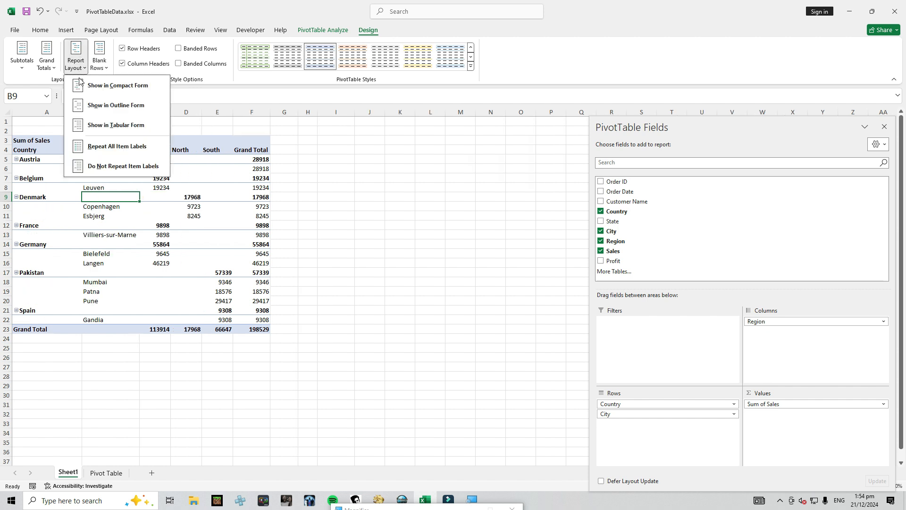
click(87, 125)
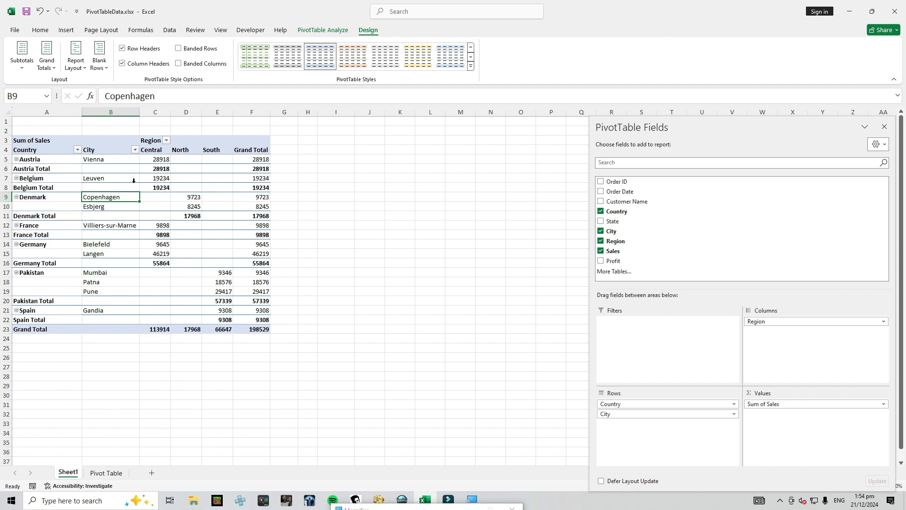
click(37, 206)
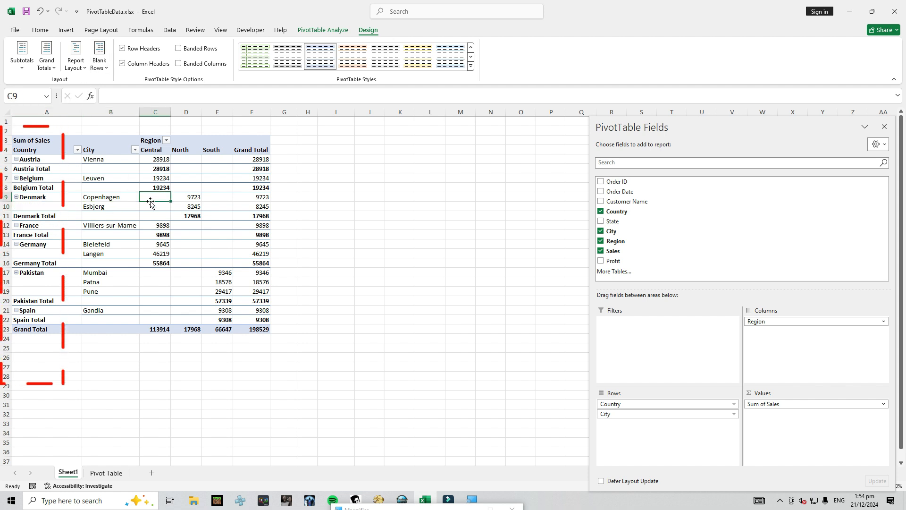
Examine the blank cells beneath Denmark, Germany and Pakistan in the PivotTable's Country column
click(23, 205)
click(23, 253)
click(23, 280)
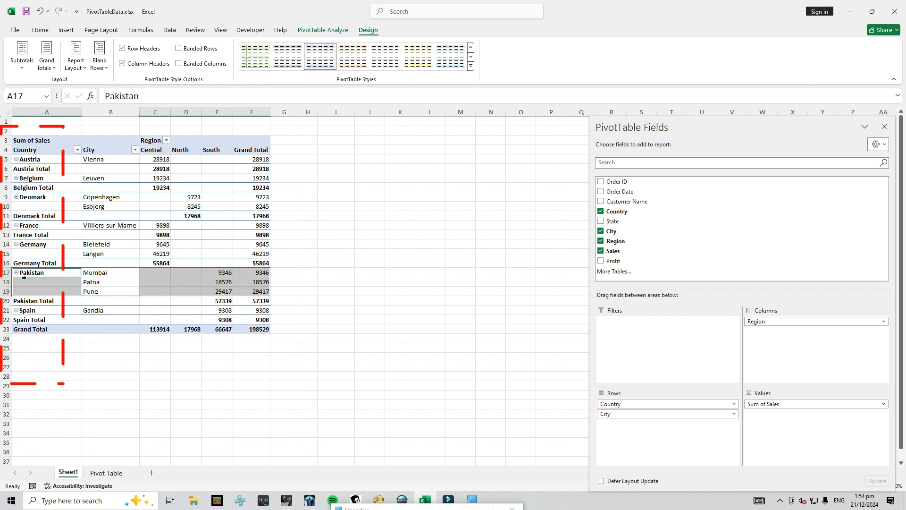
click(30, 255)
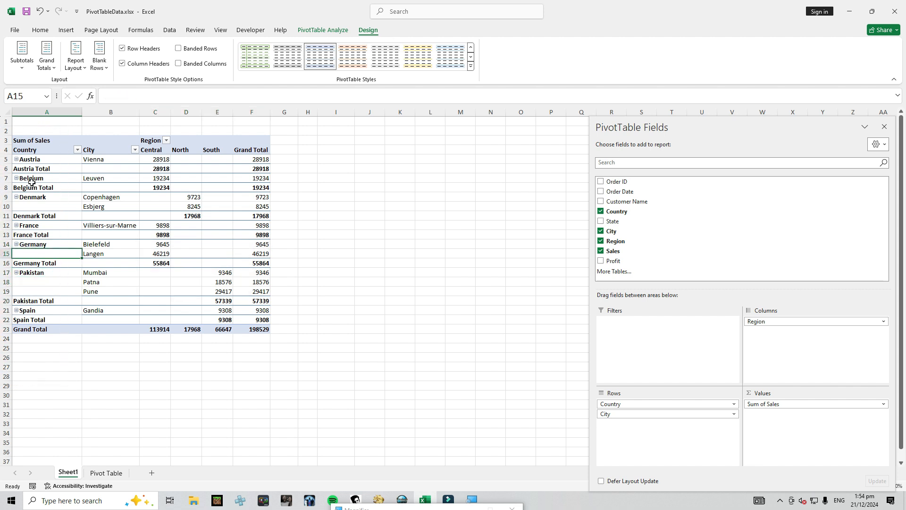
click(34, 207)
click(43, 282)
click(37, 290)
click(36, 282)
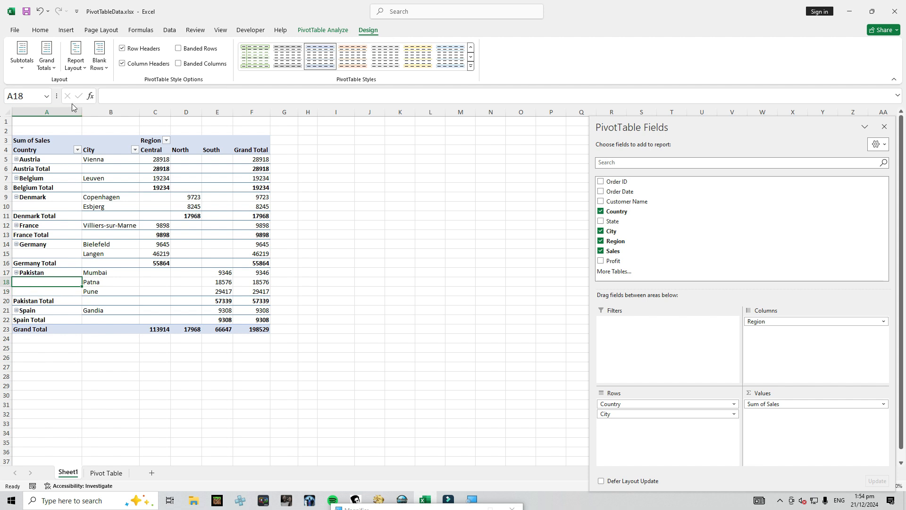
Repeat all item labels in the PivotTable, and set them back to not repeating
click(84, 69)
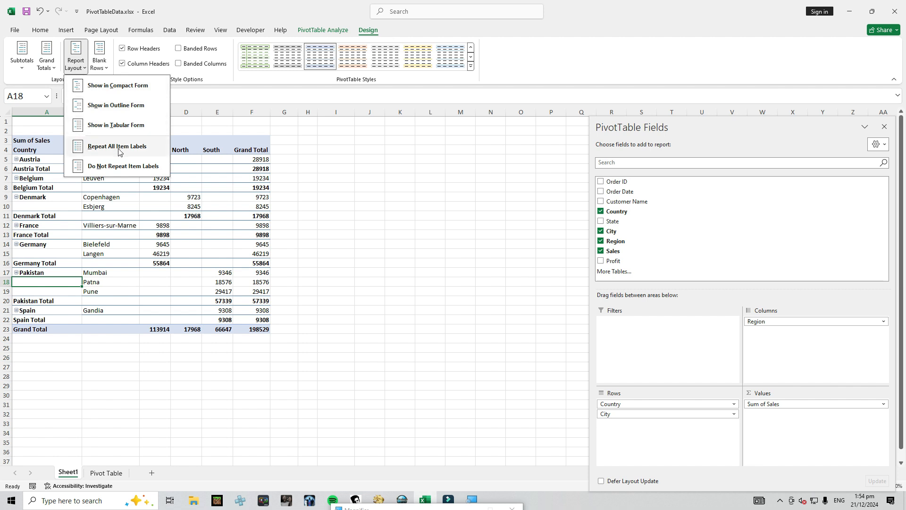
click(140, 151)
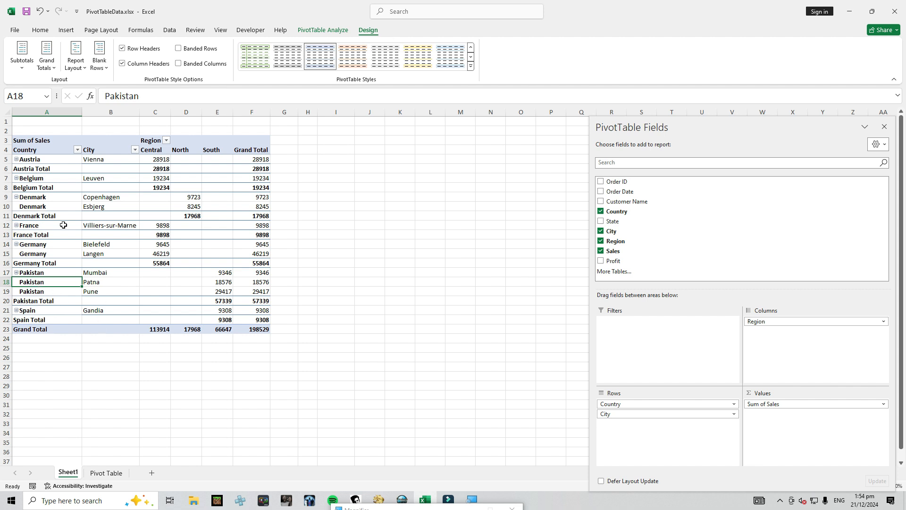
click(109, 187)
click(75, 57)
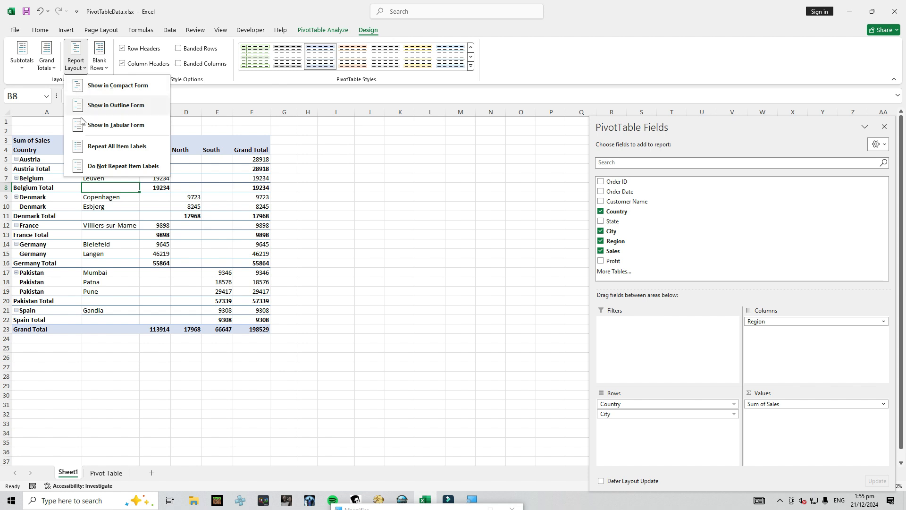
click(131, 169)
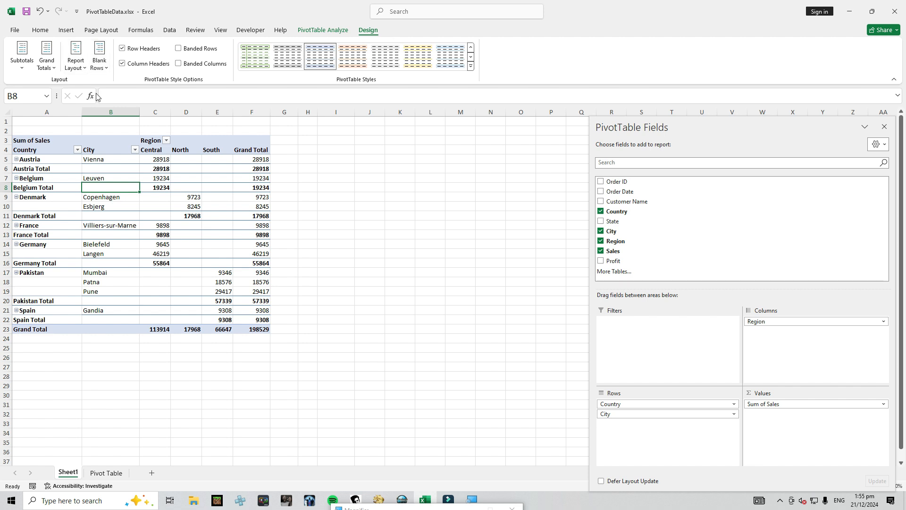
Insert a blank line after each PivotTable item, and remove the blank lines again
click(103, 70)
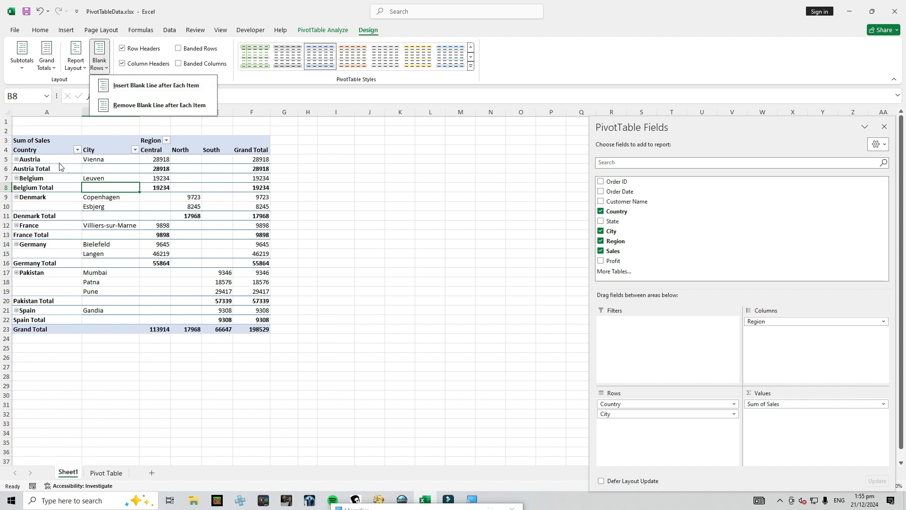
click(156, 86)
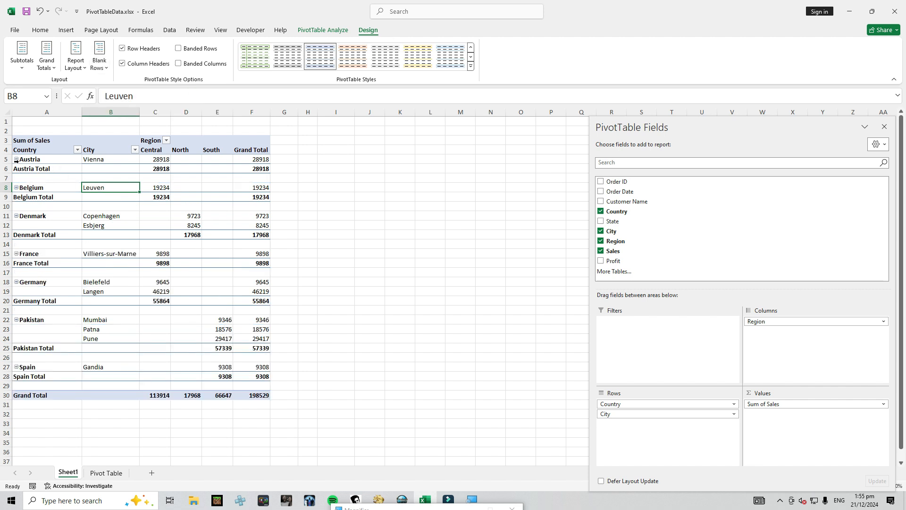
click(10, 178)
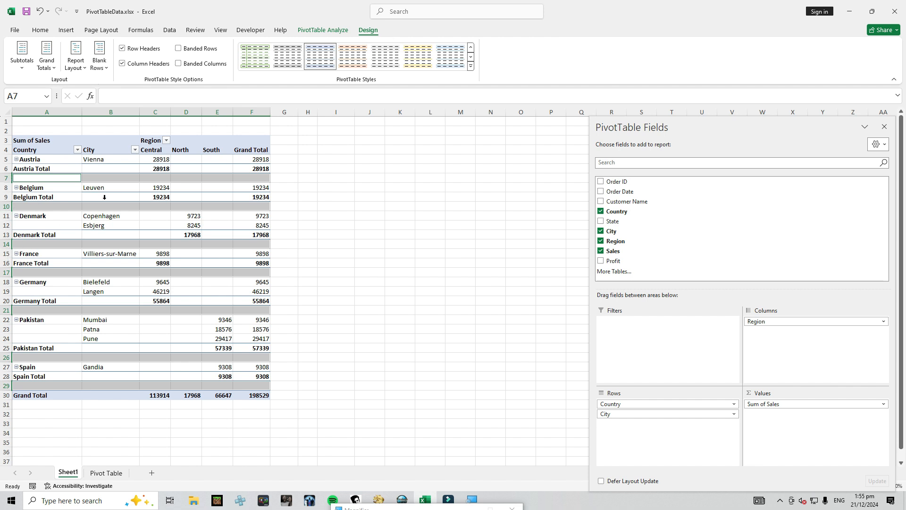
click(81, 219)
click(43, 170)
click(52, 182)
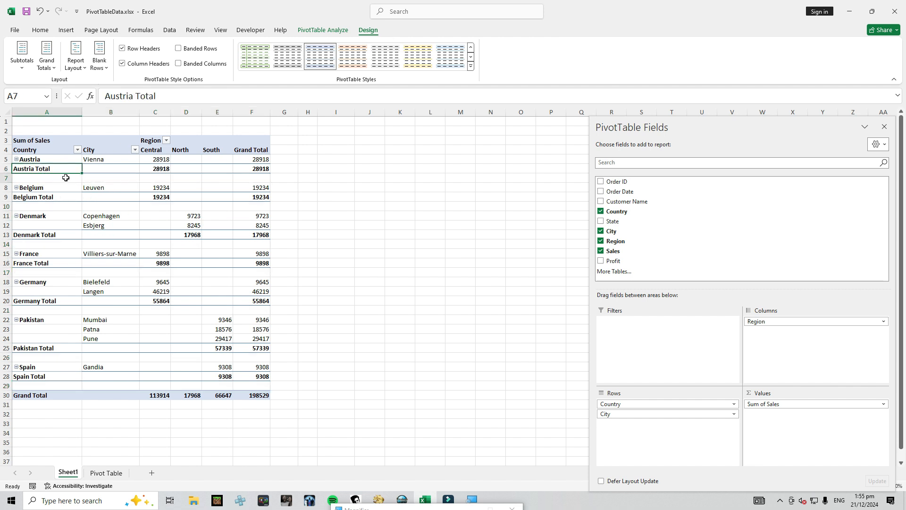
click(106, 71)
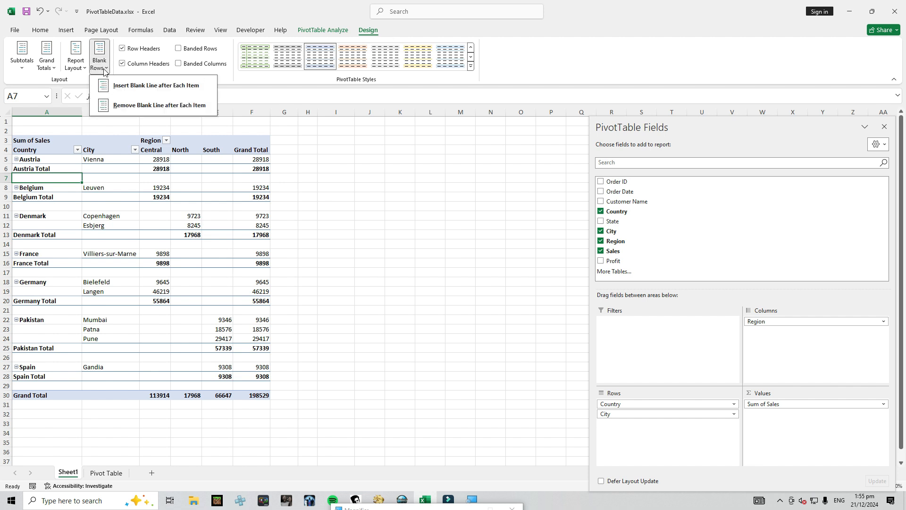
click(123, 107)
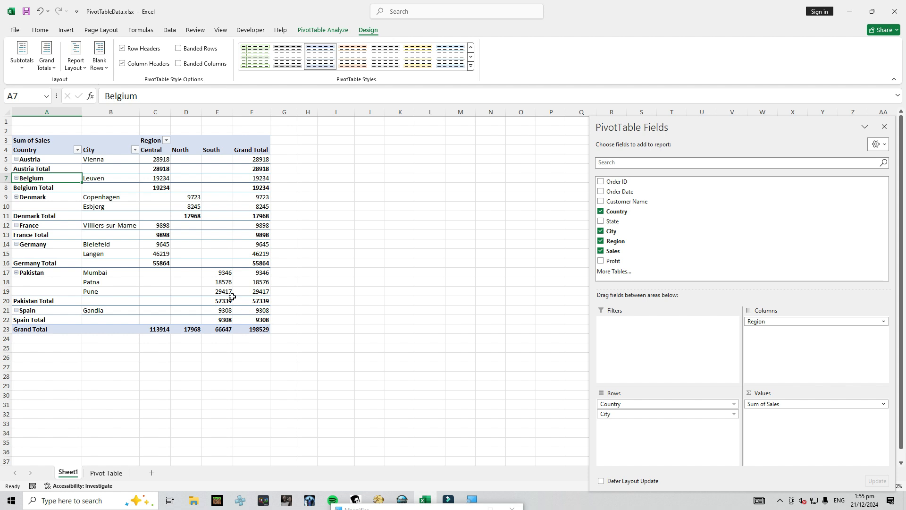
Toggle the PivotTable's row headers and column headers style options off and back on
click(226, 235)
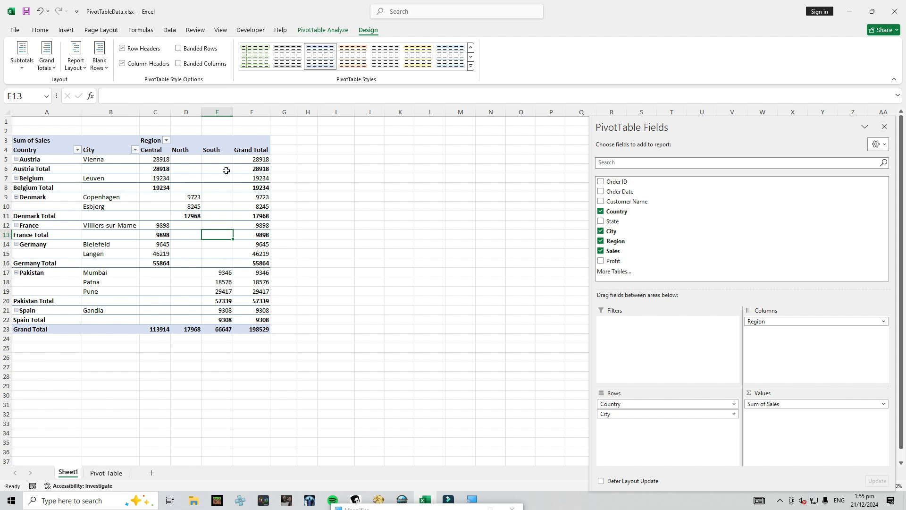
click(134, 50)
click(133, 50)
click(133, 50)
click(133, 50)
click(127, 65)
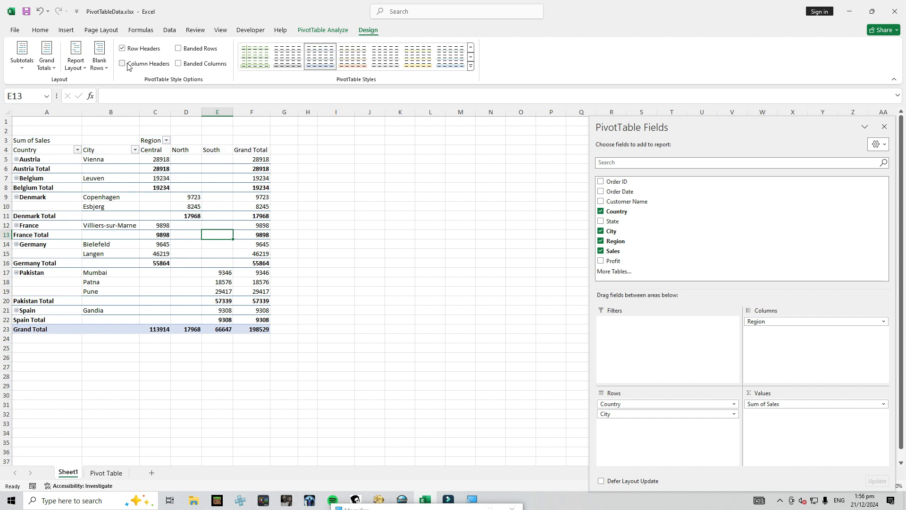
click(127, 65)
click(127, 64)
Try banded rows and banded columns on the PivotTable, and browse the available PivotTable styles without applying one
click(191, 51)
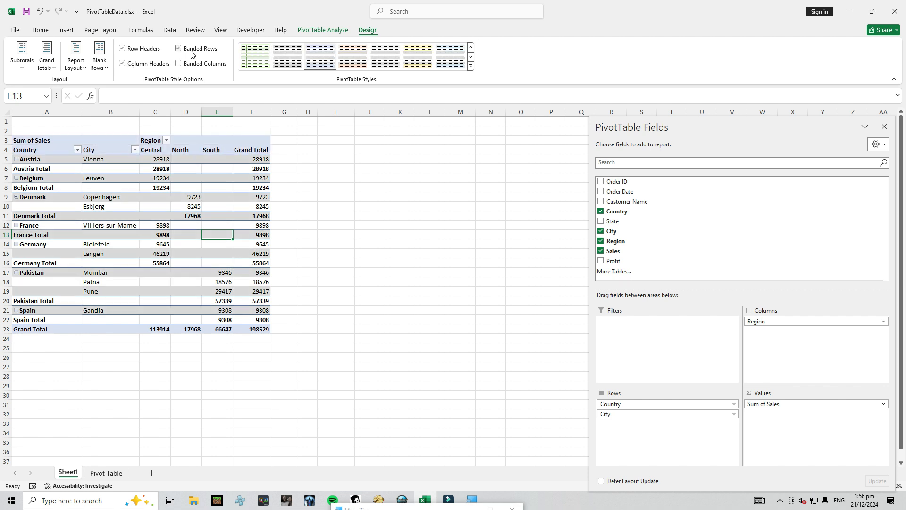
click(192, 53)
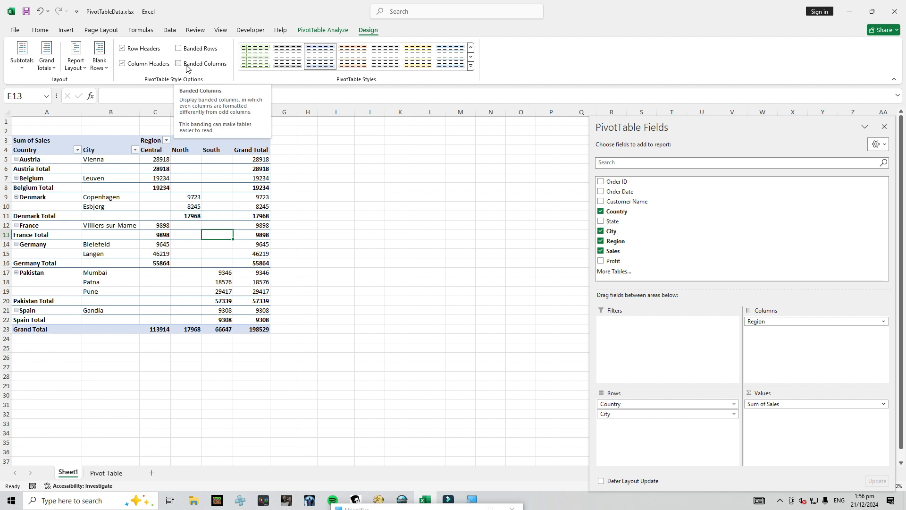
click(187, 66)
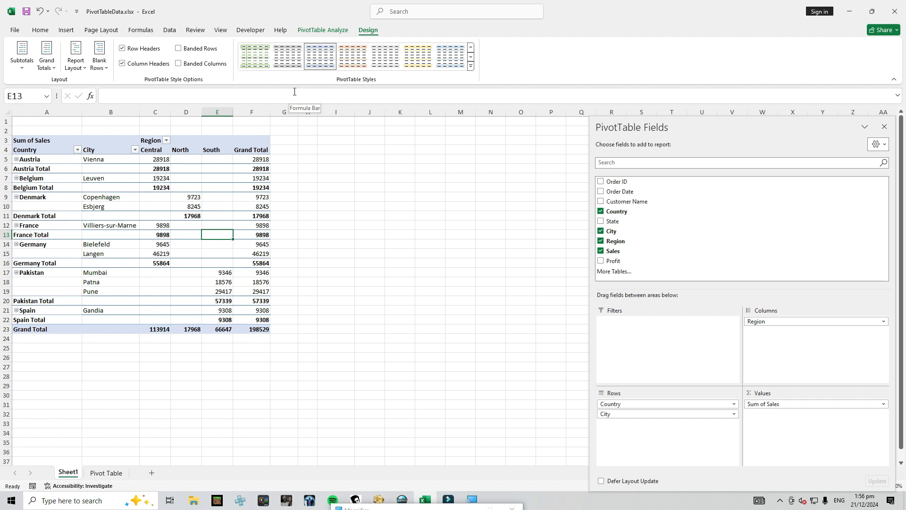
click(471, 66)
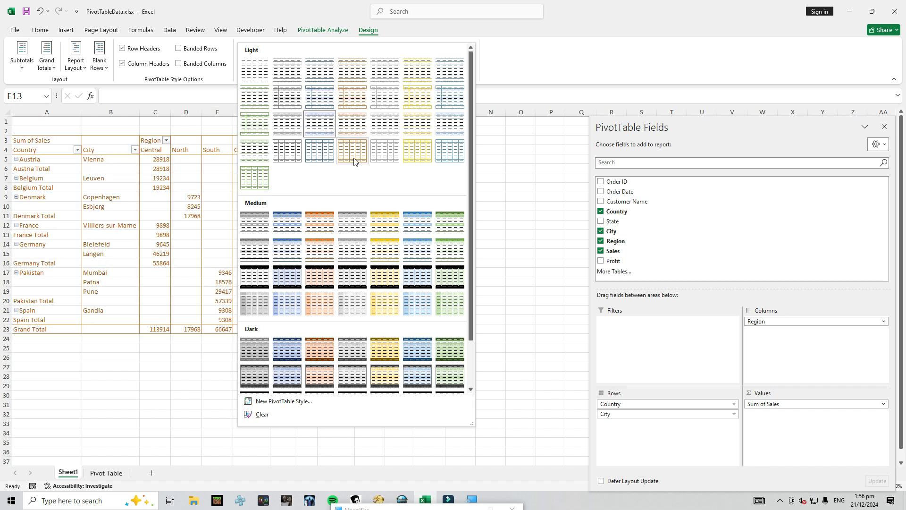
click(154, 163)
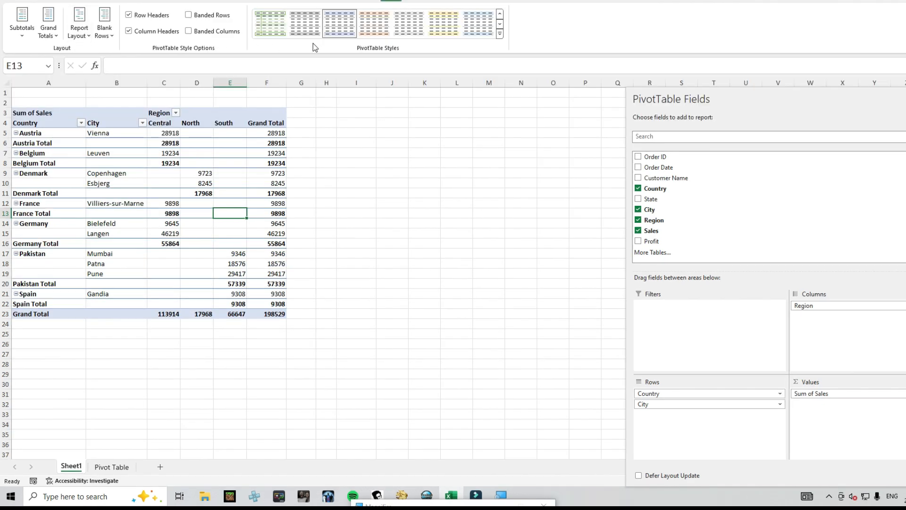
Enable the classic PivotTable layout, which allows dragging fields in the grid, in the PivotTable options
click(333, 1)
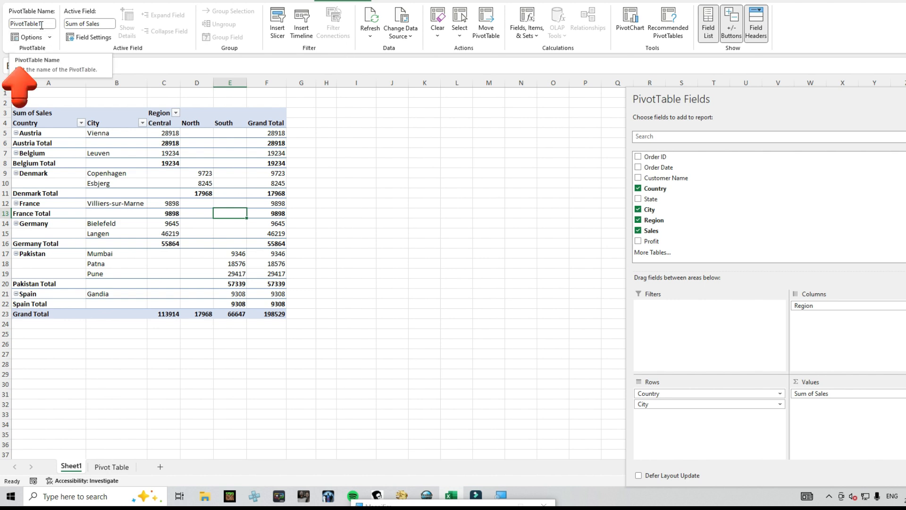
click(21, 24)
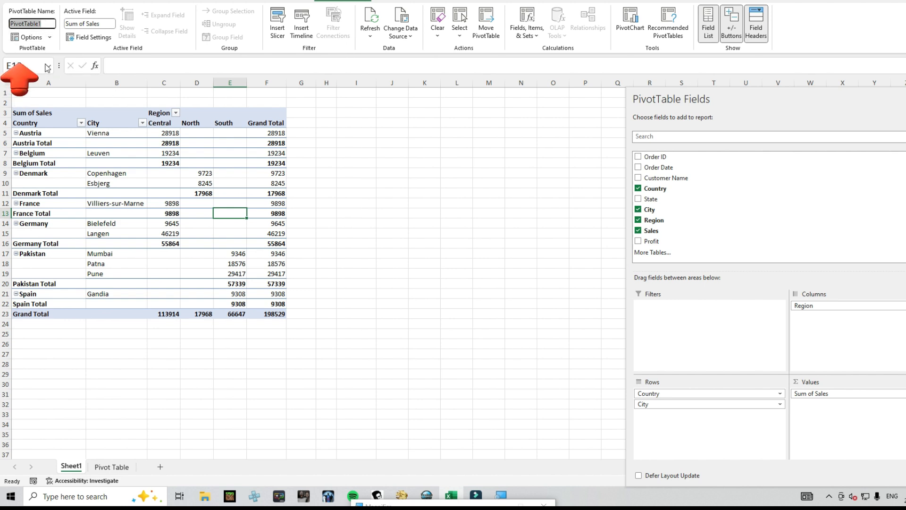
click(49, 38)
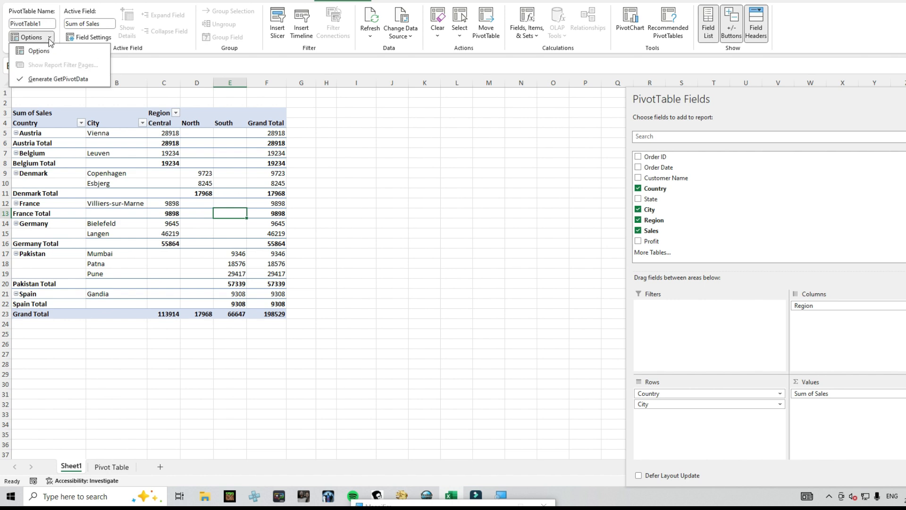
click(39, 51)
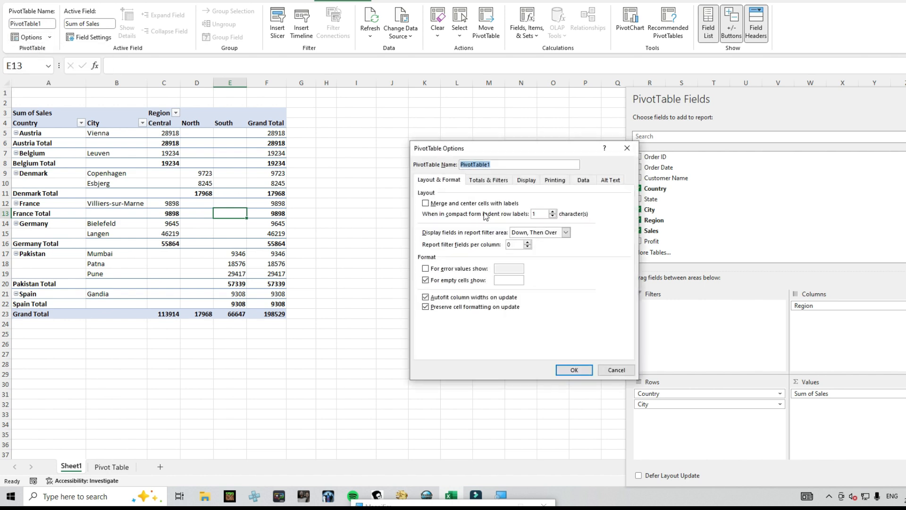
drag(480, 151, 299, 50)
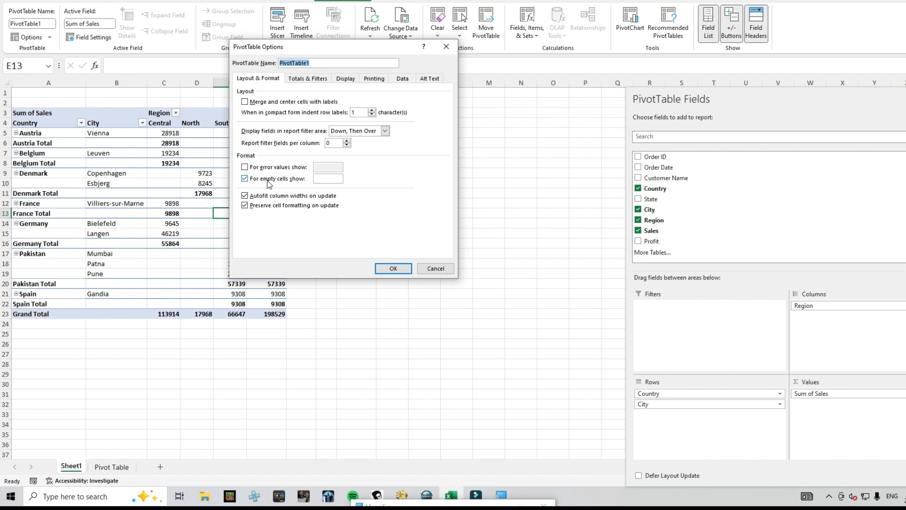
click(299, 81)
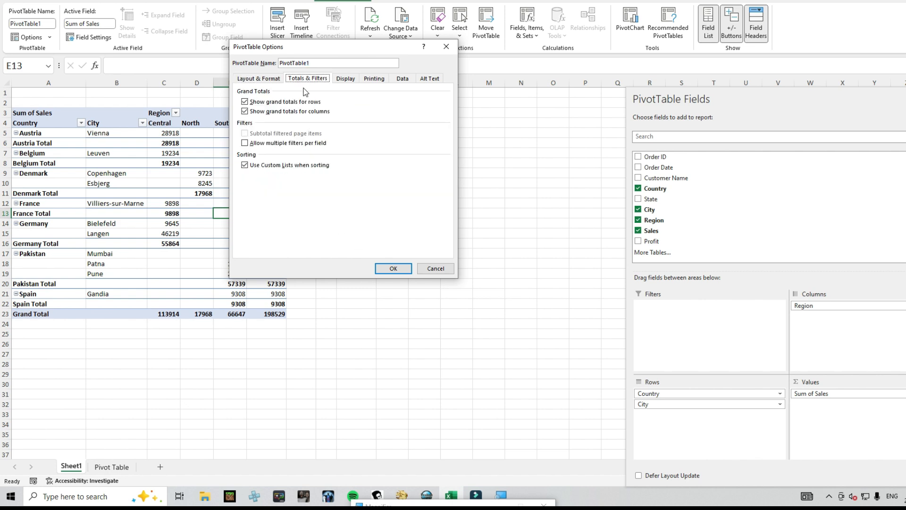
click(351, 80)
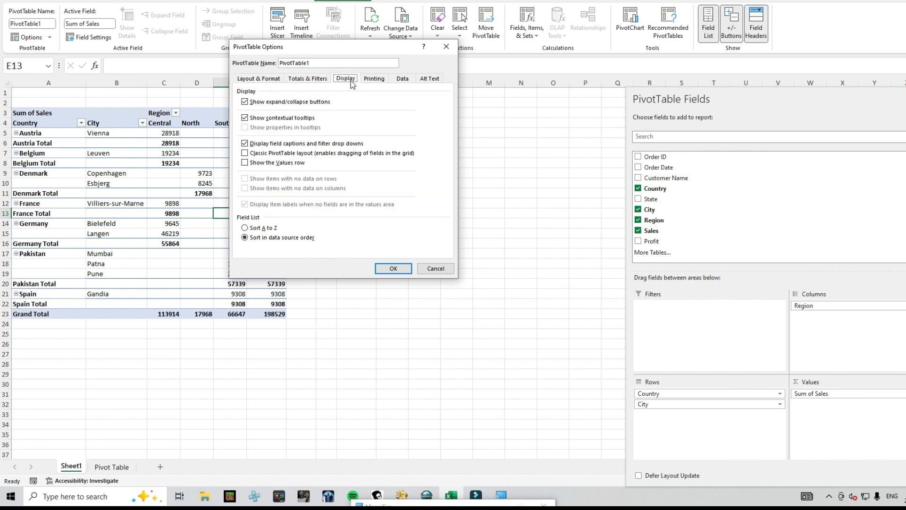
click(253, 154)
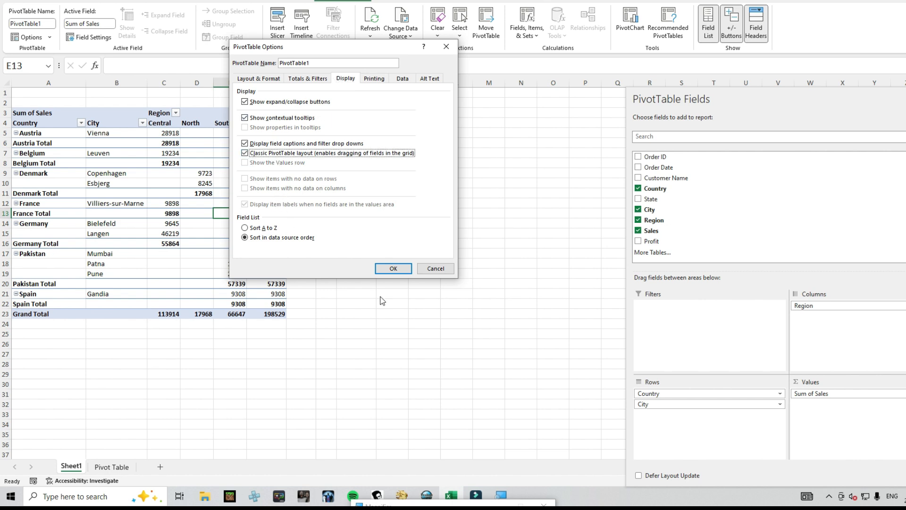
click(391, 267)
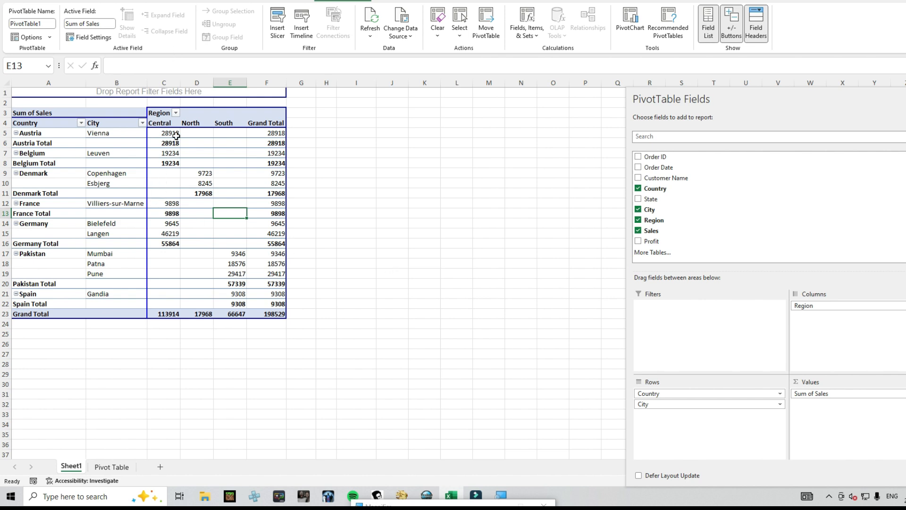
Review the data, printing and display settings in the PivotTable options, and close the dialog
click(137, 164)
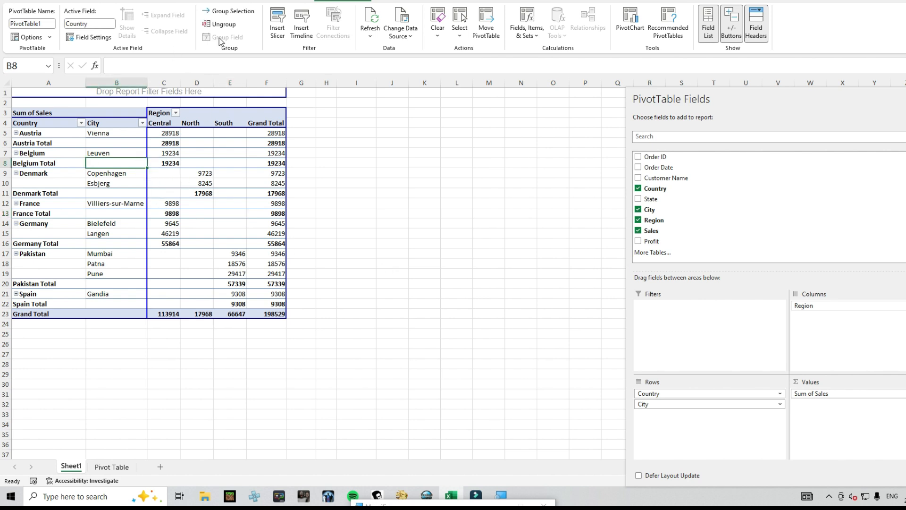
click(47, 42)
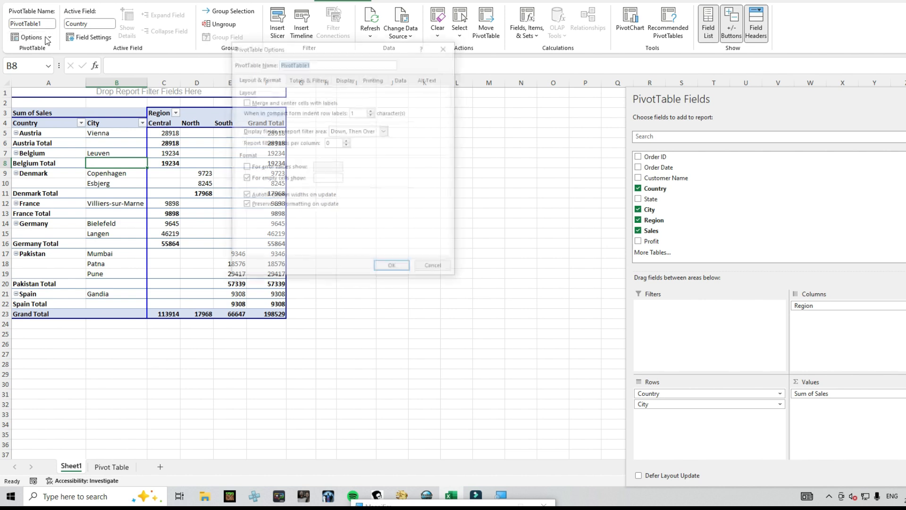
click(401, 79)
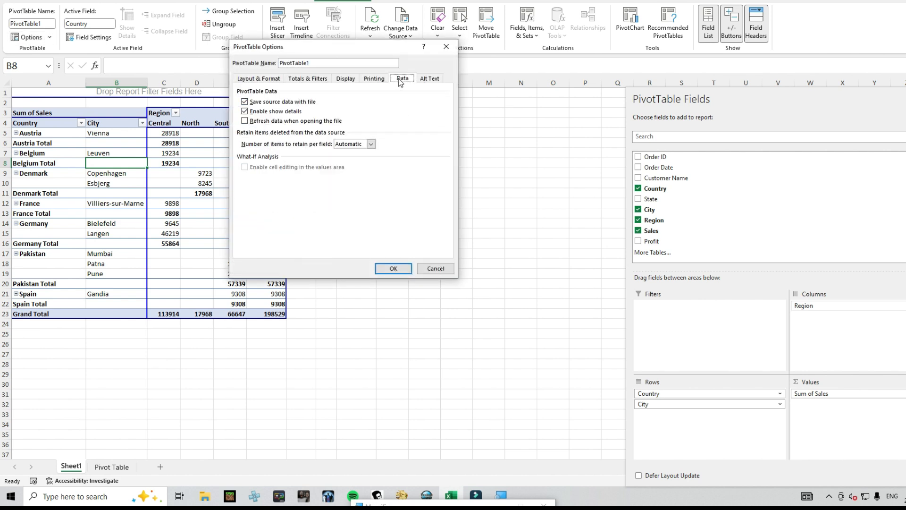
click(385, 81)
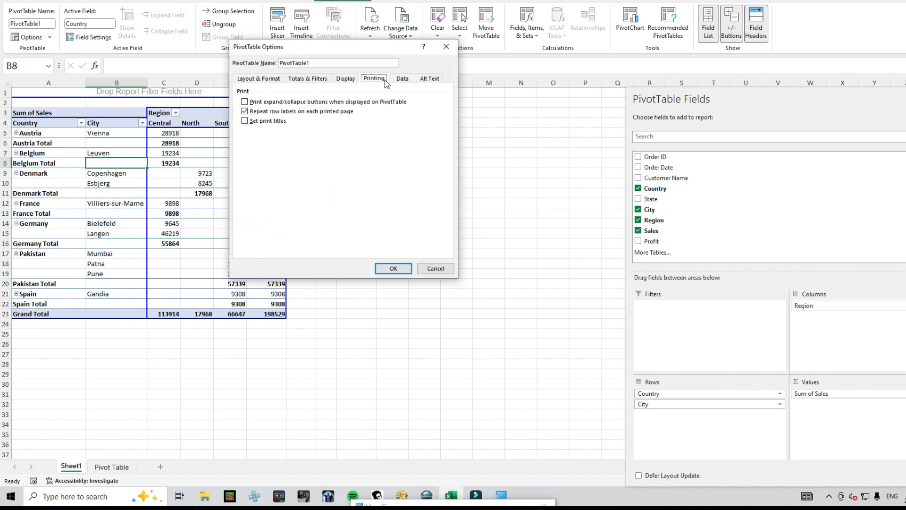
click(345, 82)
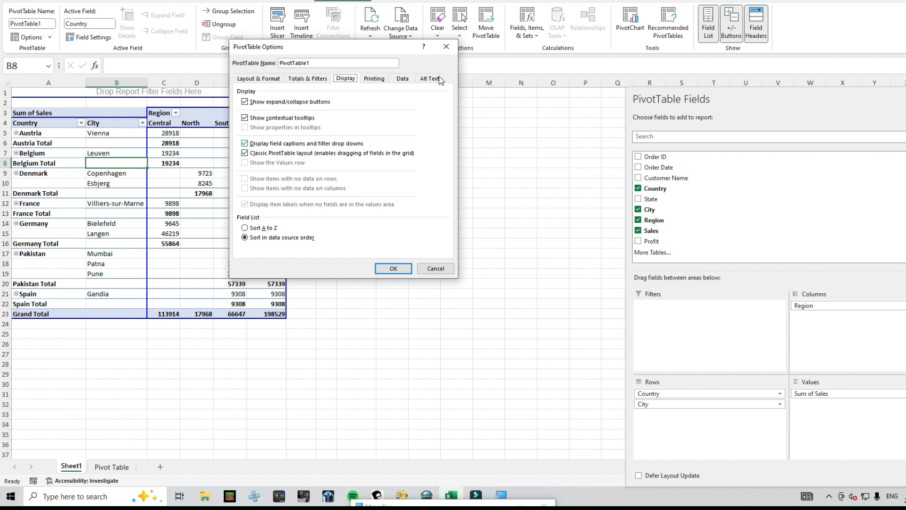
click(449, 47)
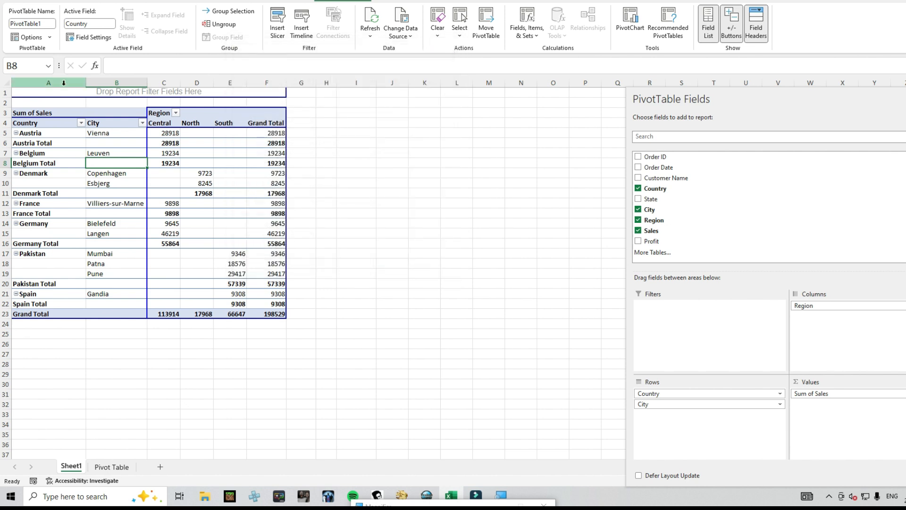
Set the Country field's subtotals to custom, using both the Sum and Count functions
click(104, 42)
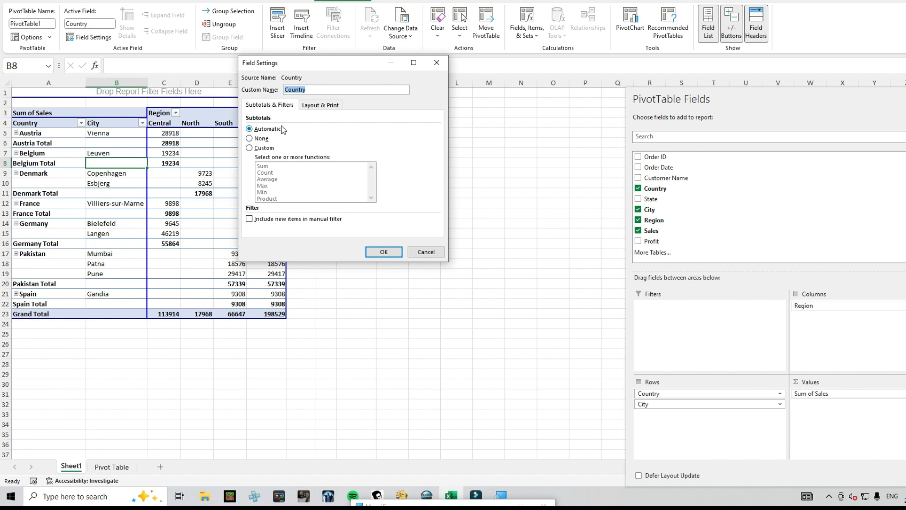
drag(293, 68, 395, 65)
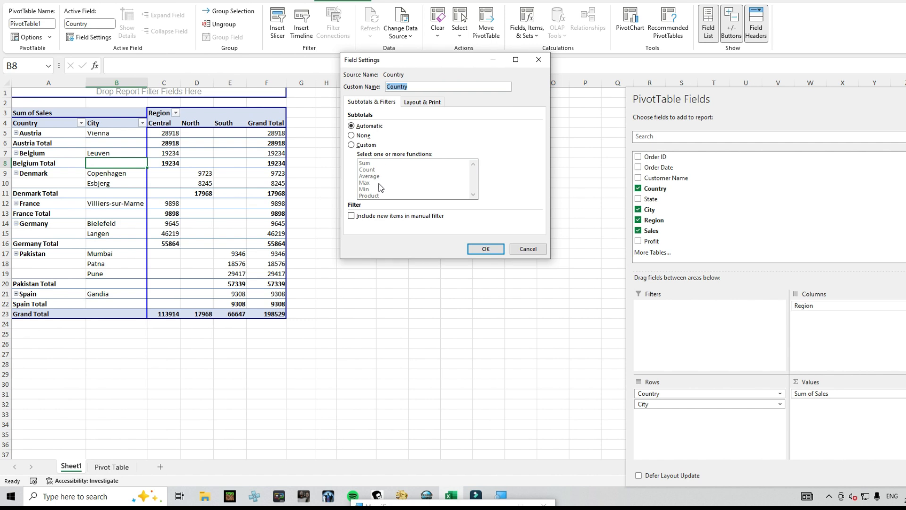
click(365, 145)
click(364, 163)
click(364, 170)
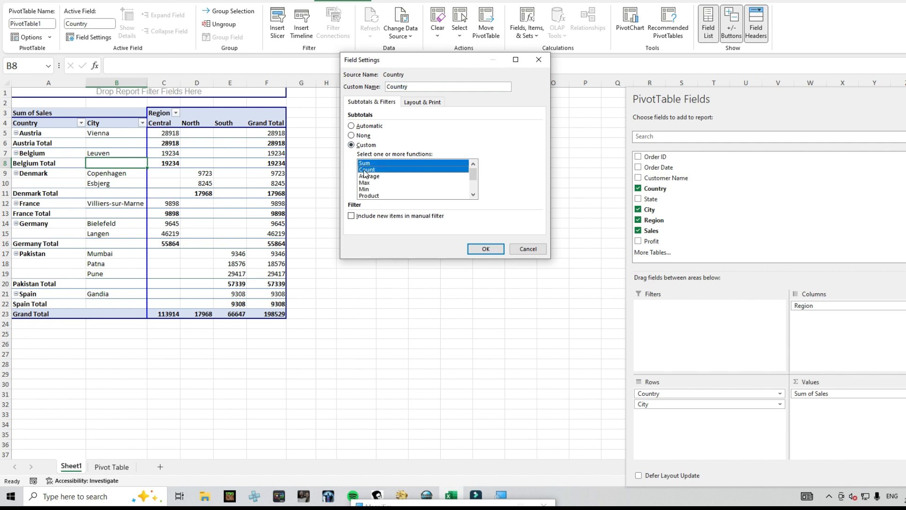
click(477, 250)
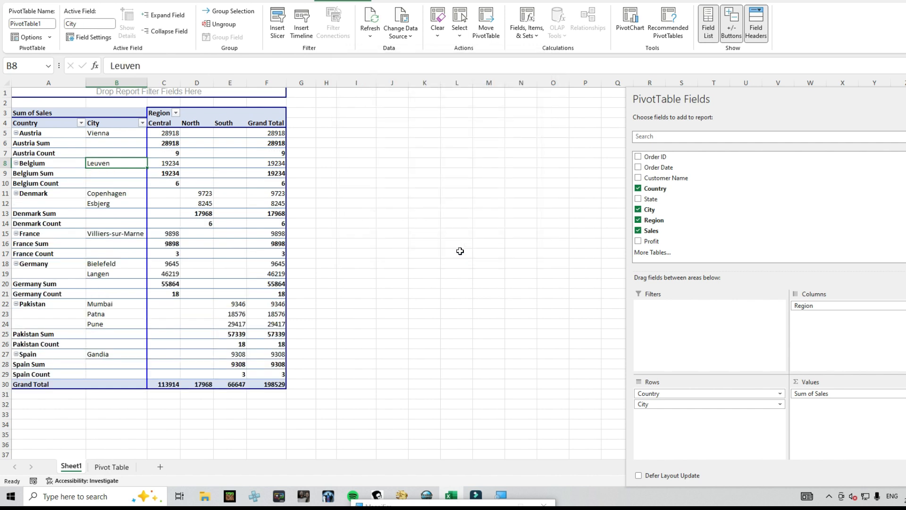
click(76, 157)
click(175, 153)
click(173, 143)
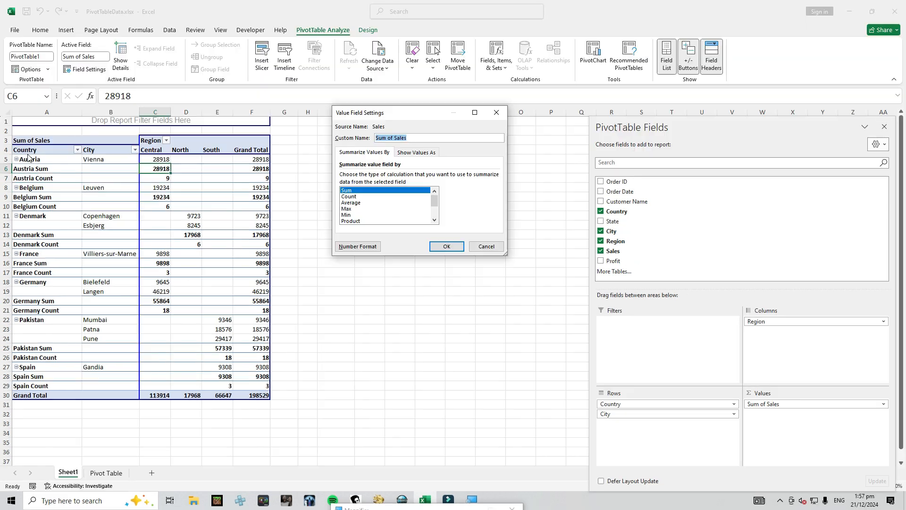
click(517, 224)
Set the Country field's subtotals back to Automatic
click(36, 162)
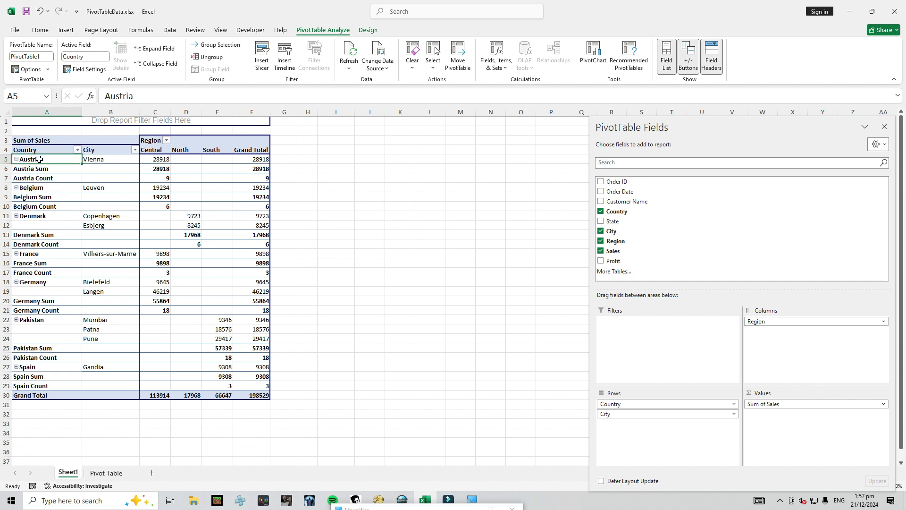
click(95, 70)
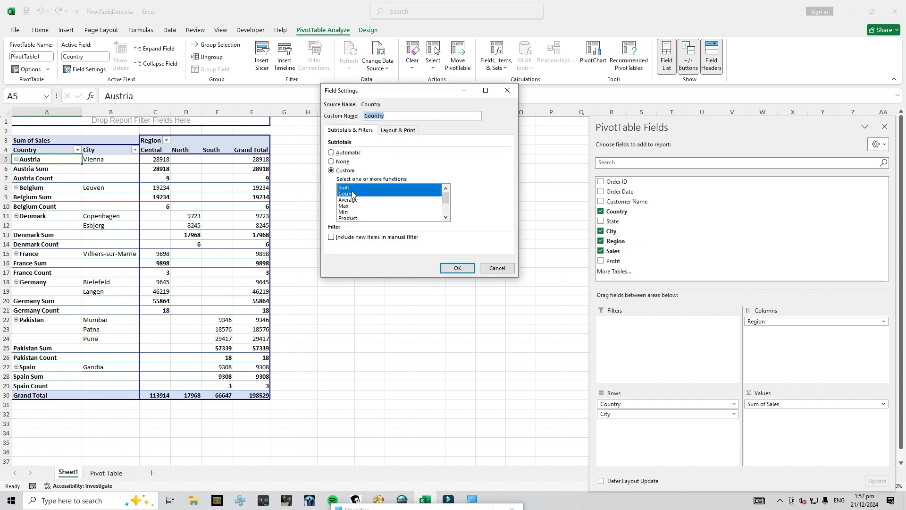
click(346, 153)
click(453, 268)
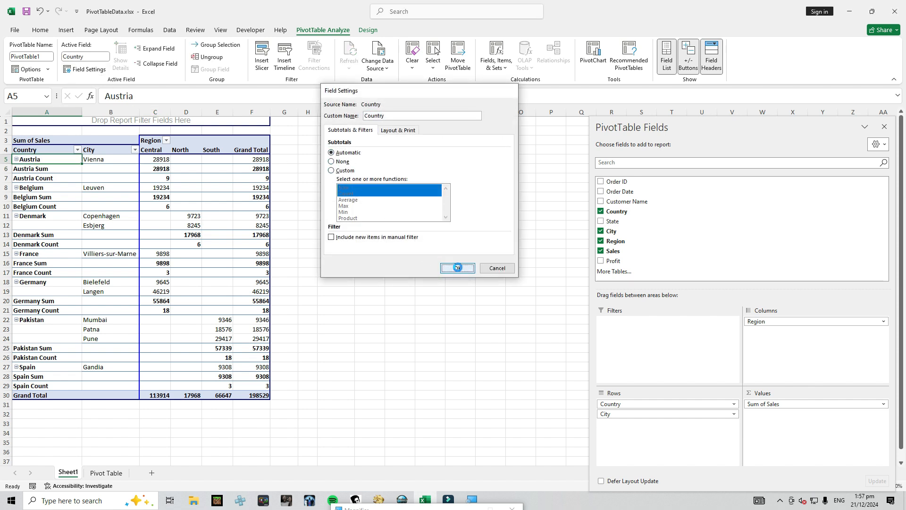
Summarise the Sales values in the PivotTable by Count through the value field settings
click(173, 171)
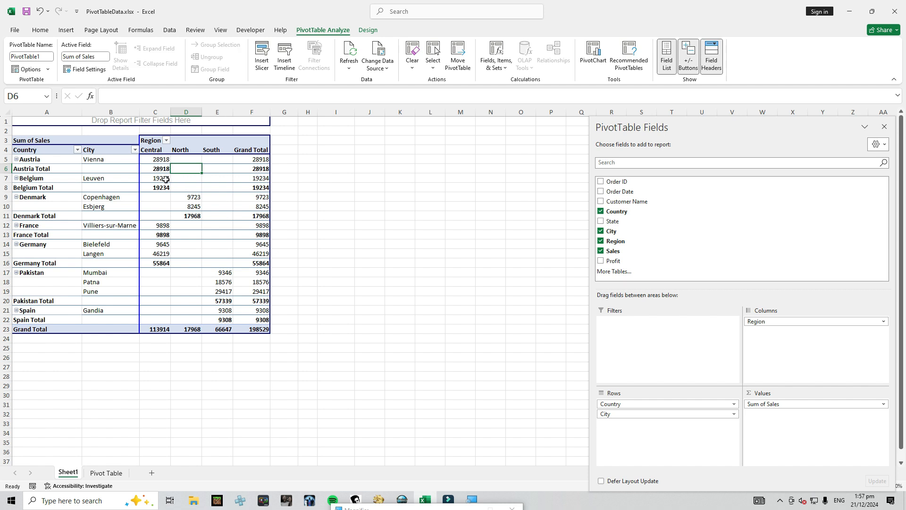
click(162, 171)
click(154, 158)
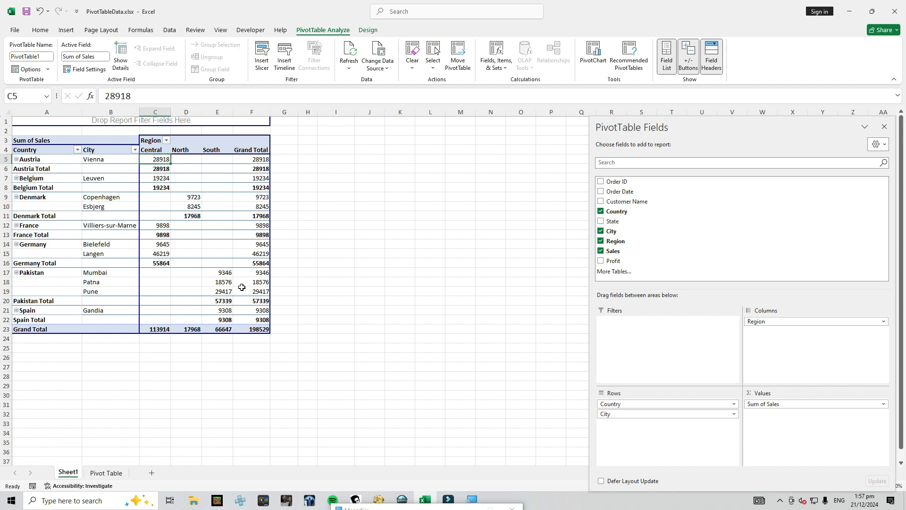
right_click(155, 159)
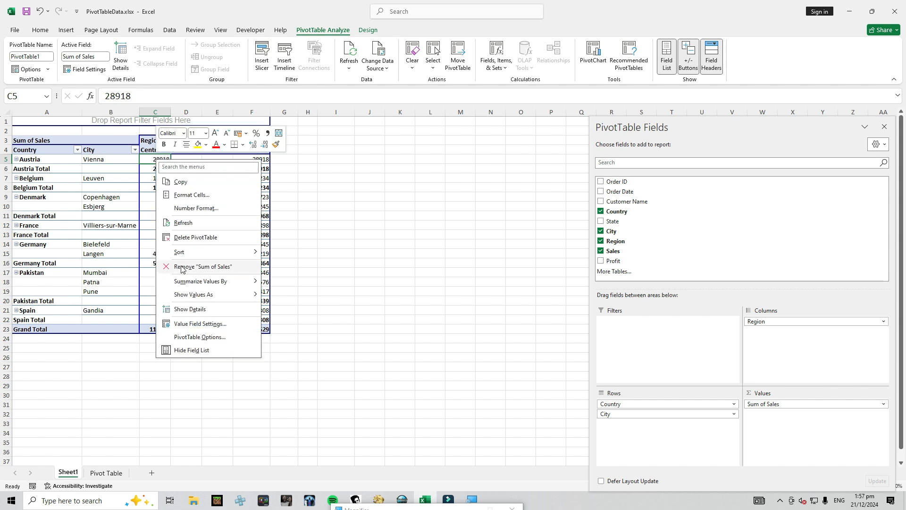
click(200, 324)
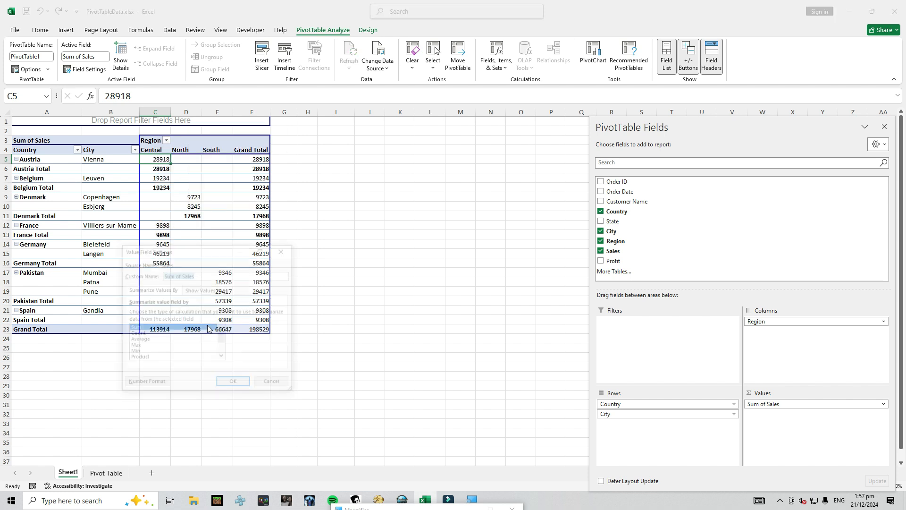
drag(202, 255, 402, 151)
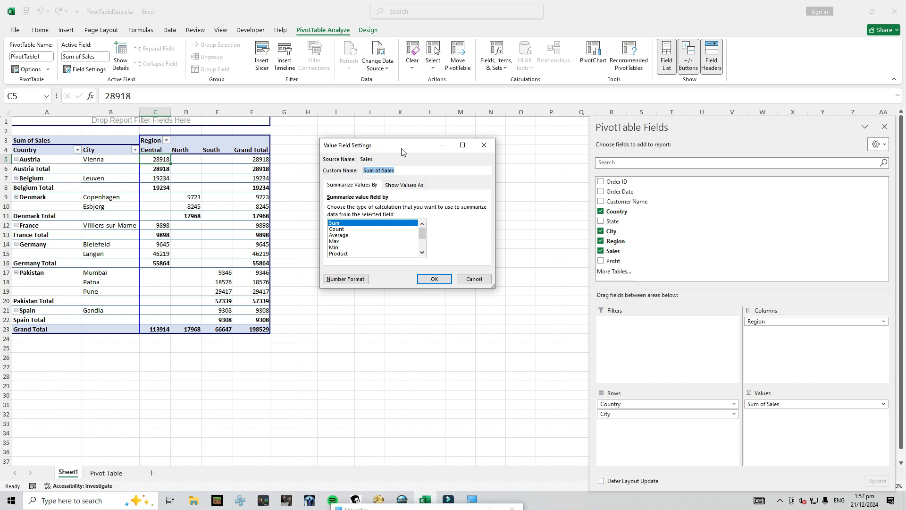
click(336, 229)
click(434, 279)
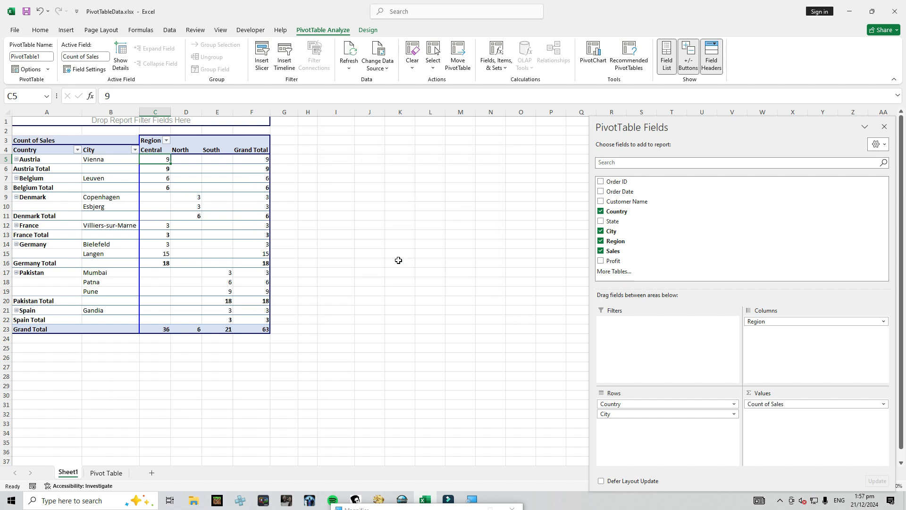
Change the Sales value field's summary calculation to Average
right_click(150, 159)
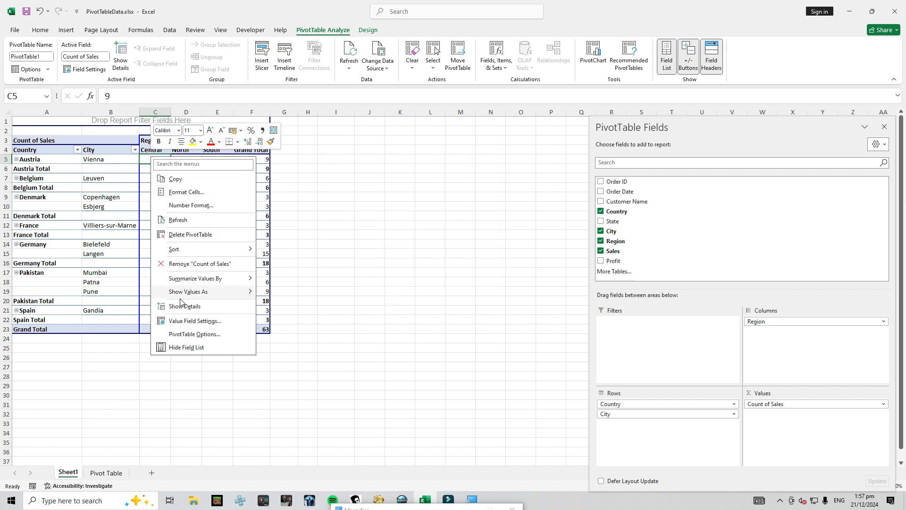
click(185, 321)
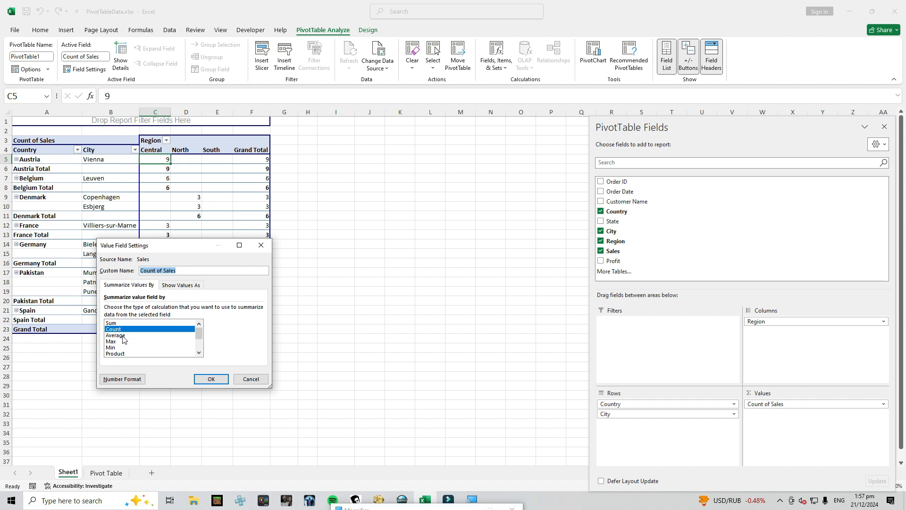
click(123, 335)
drag(193, 253, 411, 149)
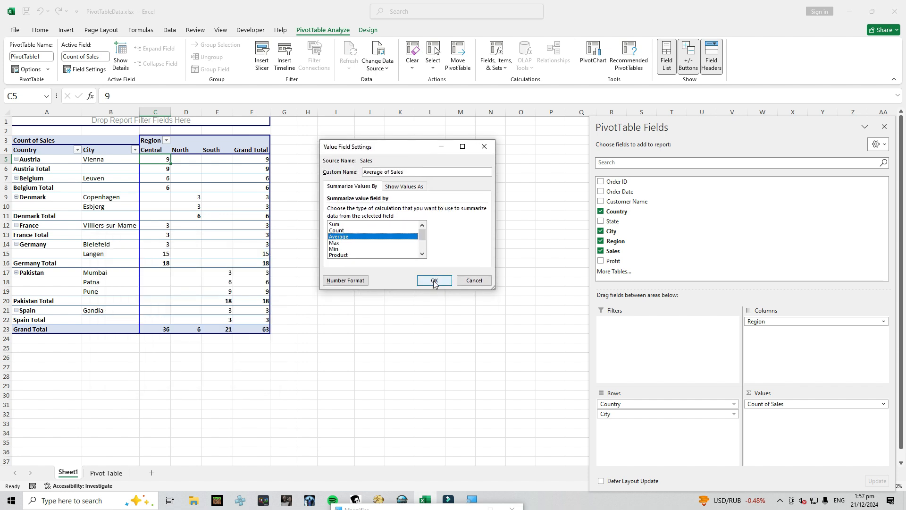
click(429, 279)
Return the Sales value field's summary calculation to Sum
right_click(163, 158)
click(194, 321)
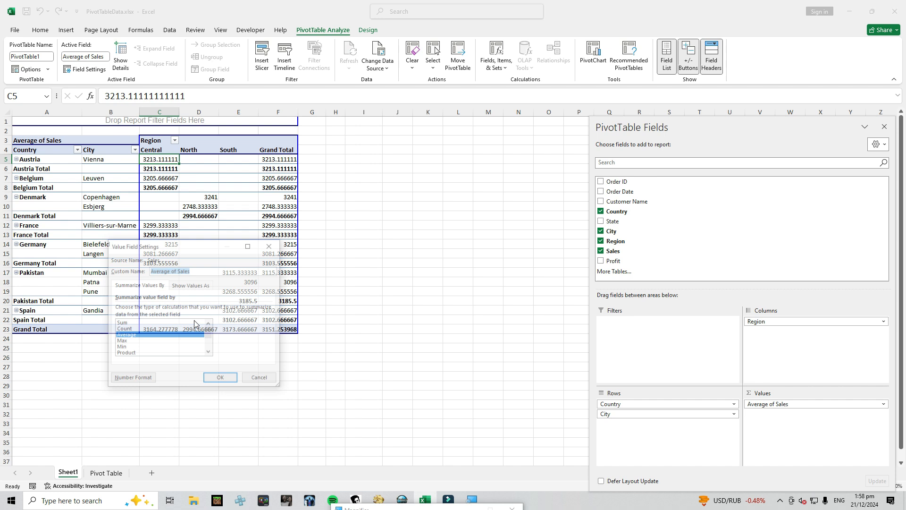
click(133, 329)
click(129, 323)
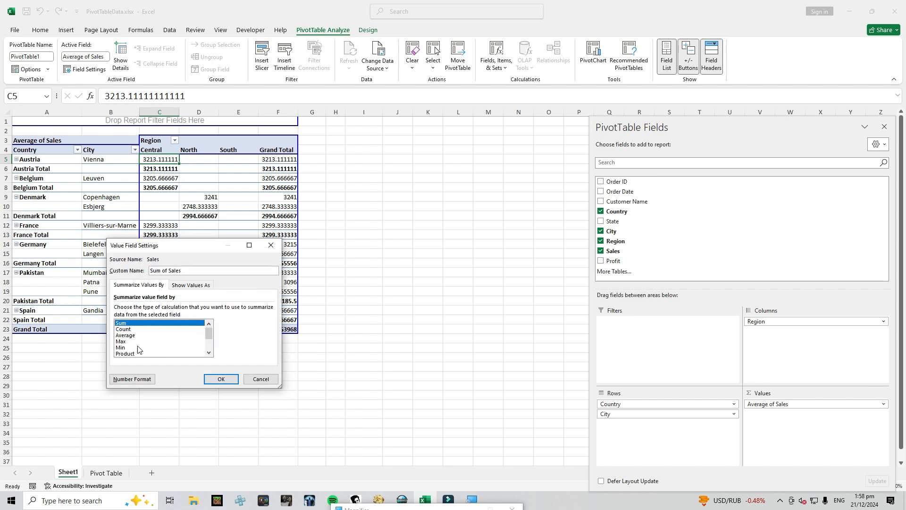
click(215, 378)
Show the source records behind Austria's total for the Central region on a new sheet, and delete that sheet
click(165, 167)
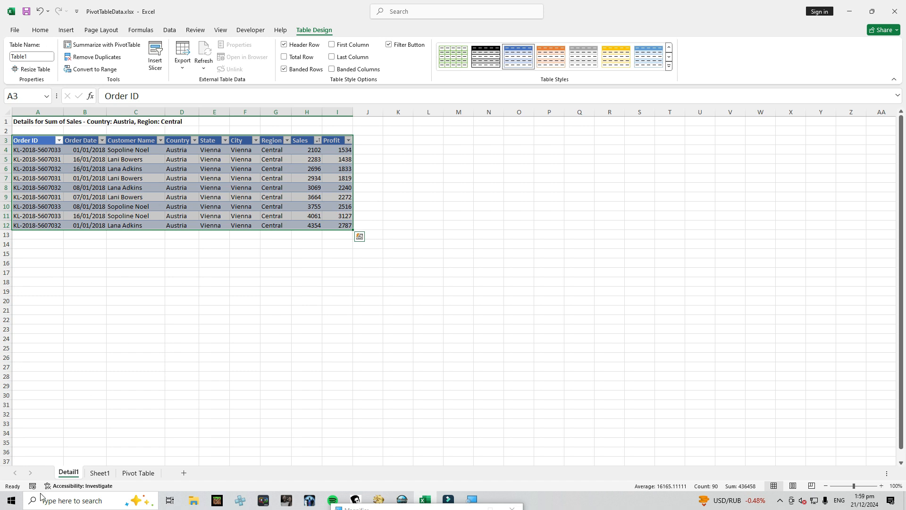
right_click(68, 473)
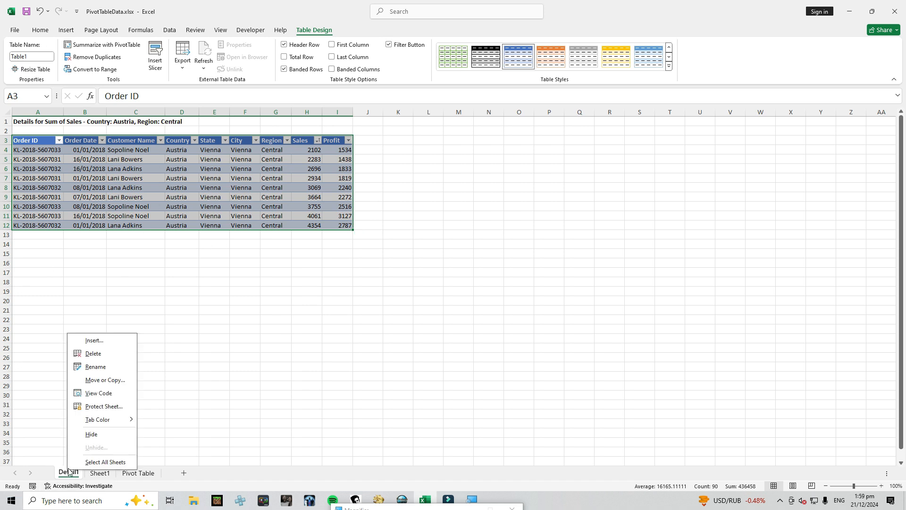
click(99, 358)
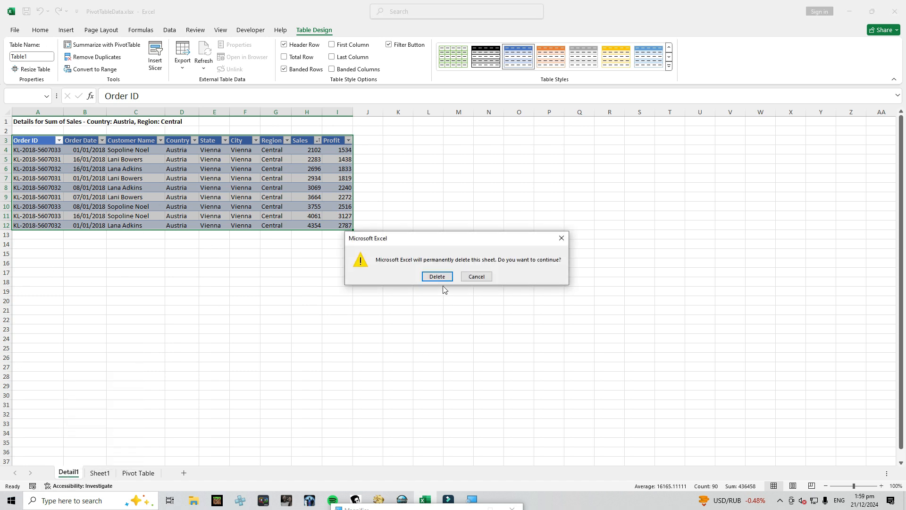
click(438, 276)
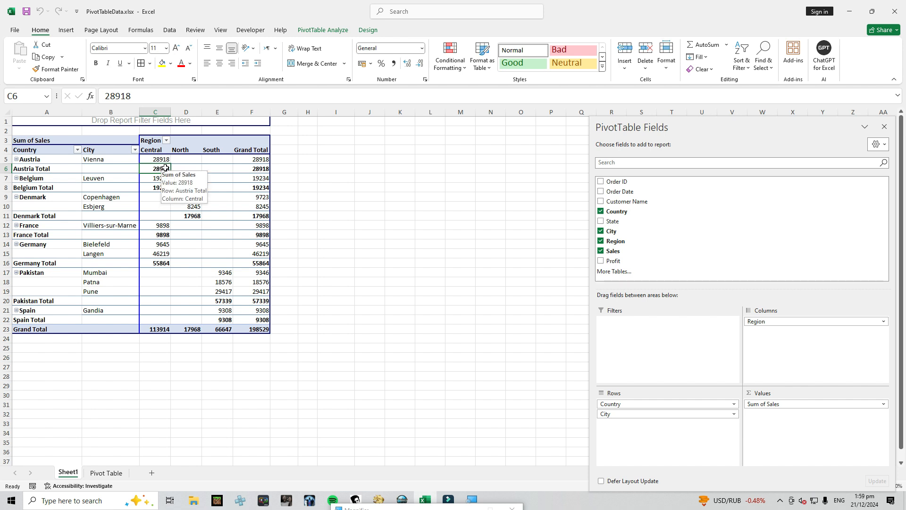
Drill down into Austria's Central region total once more, and delete the detail sheet
double_click(161, 167)
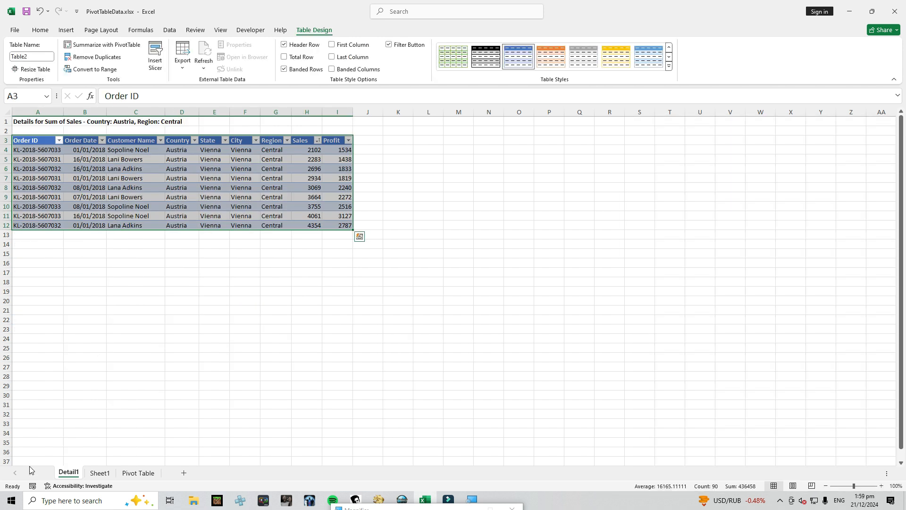
right_click(67, 477)
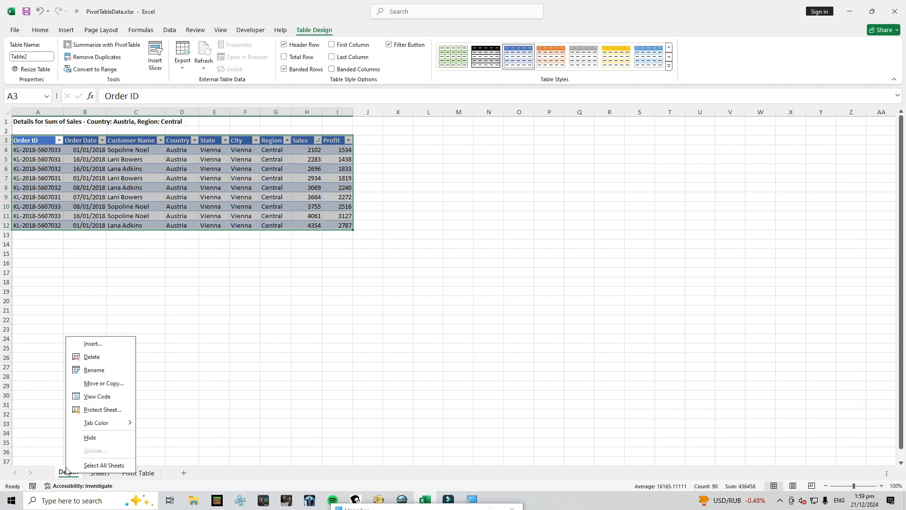
click(82, 358)
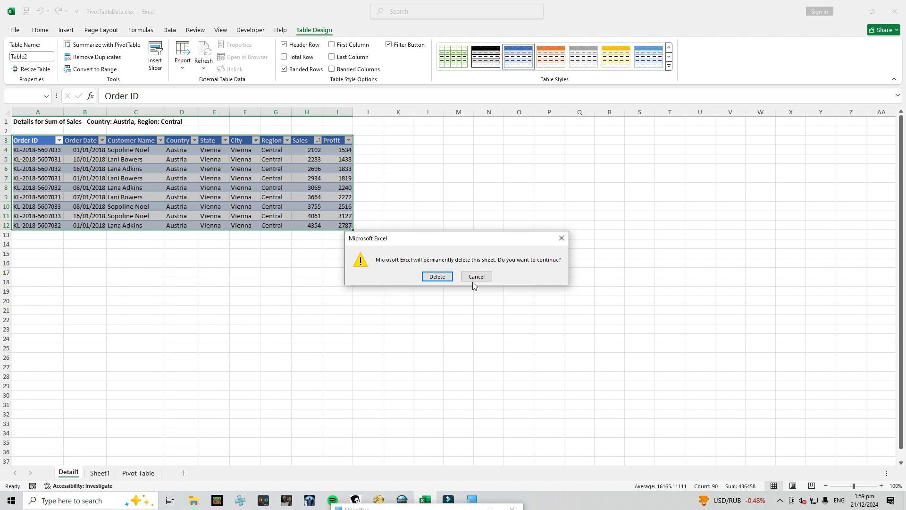
click(437, 277)
Show the details behind the overall grand total of sales on a new sheet, and delete that sheet
click(258, 329)
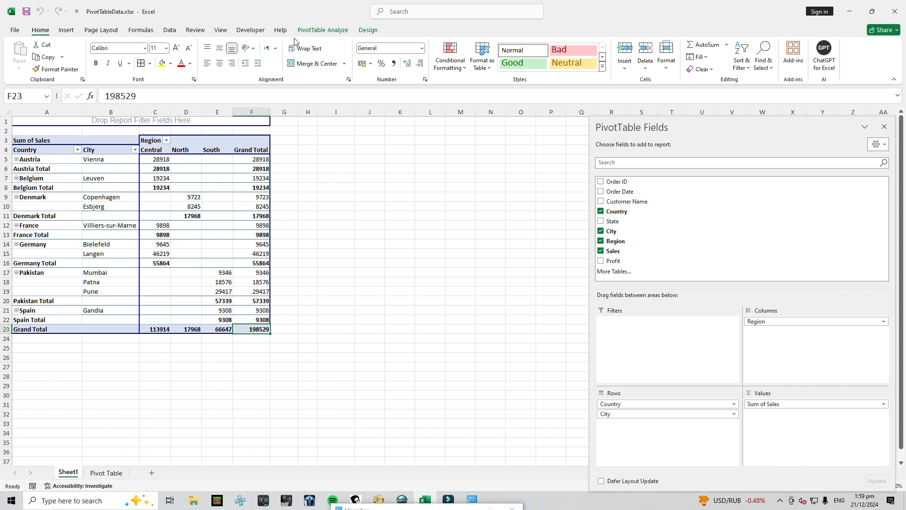
click(322, 30)
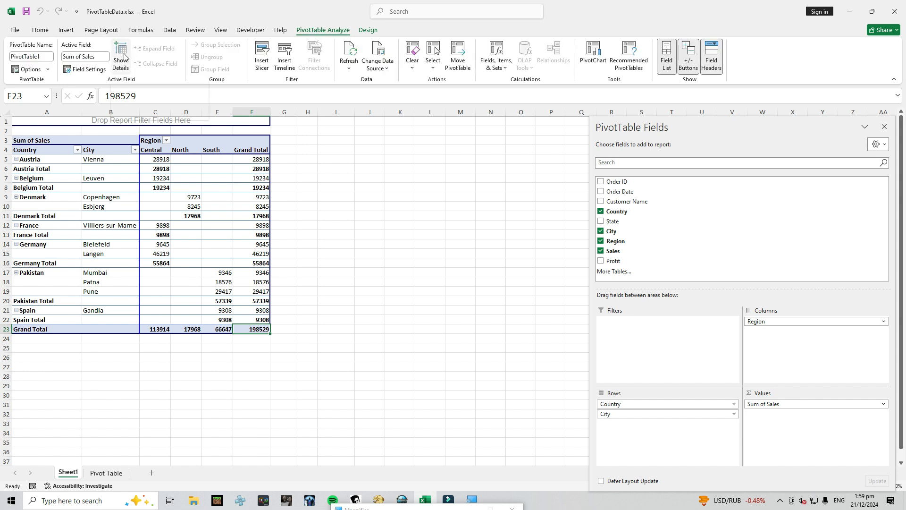
click(122, 55)
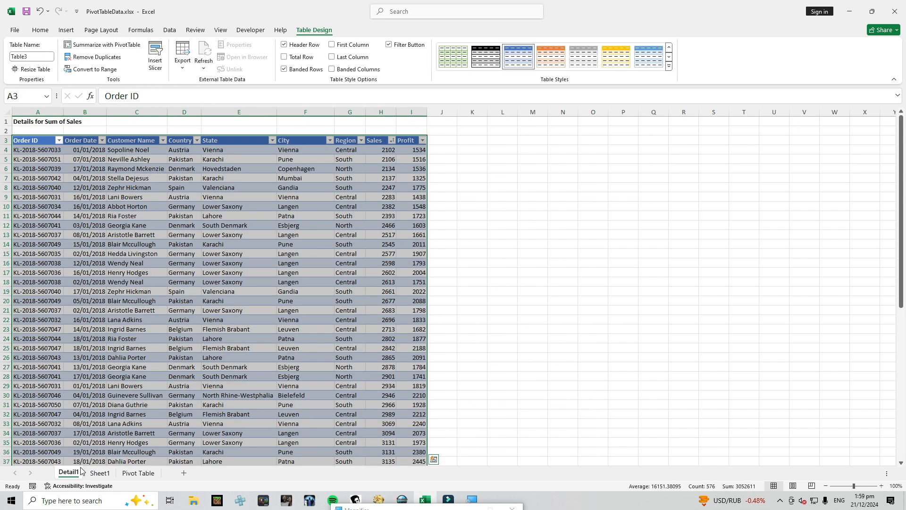
right_click(69, 476)
click(83, 357)
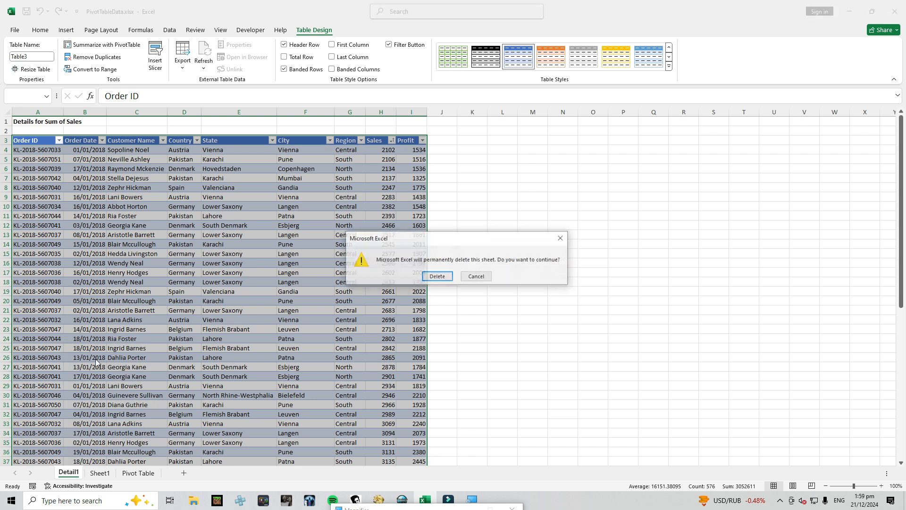
click(425, 276)
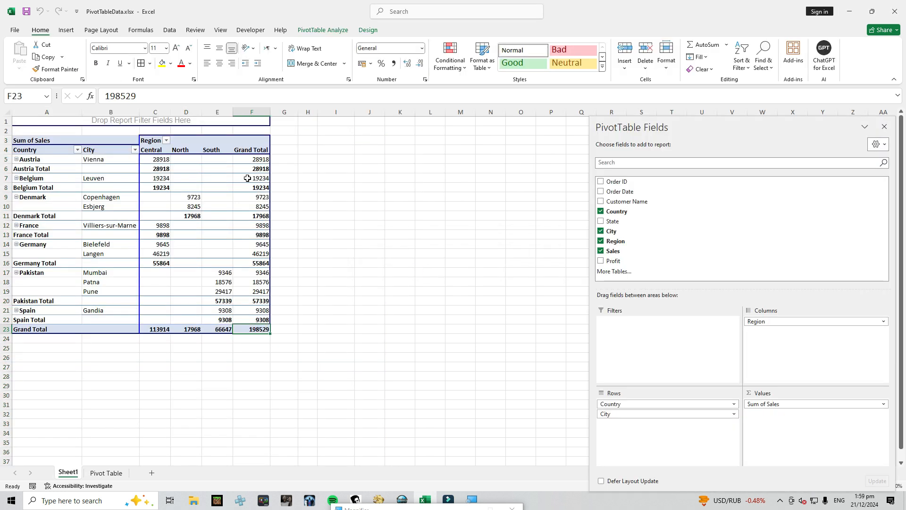
click(323, 30)
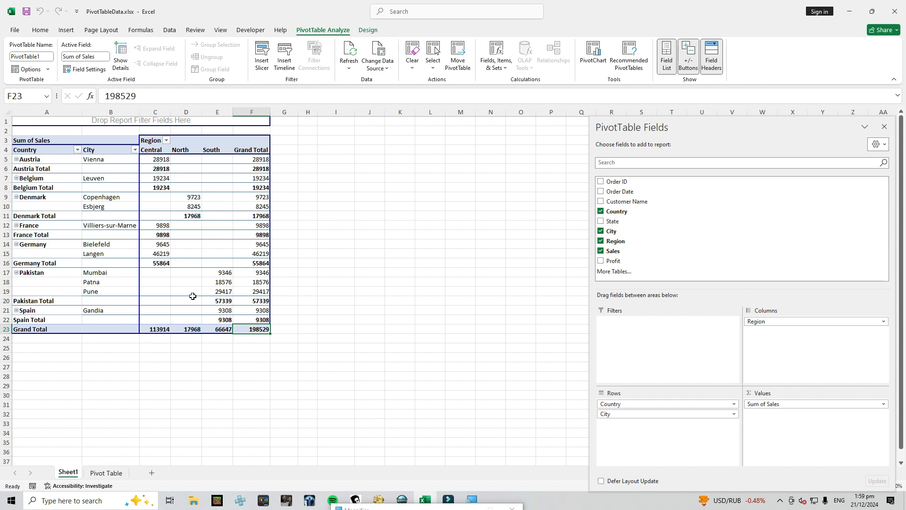
click(156, 169)
click(243, 177)
click(241, 196)
click(232, 251)
click(156, 254)
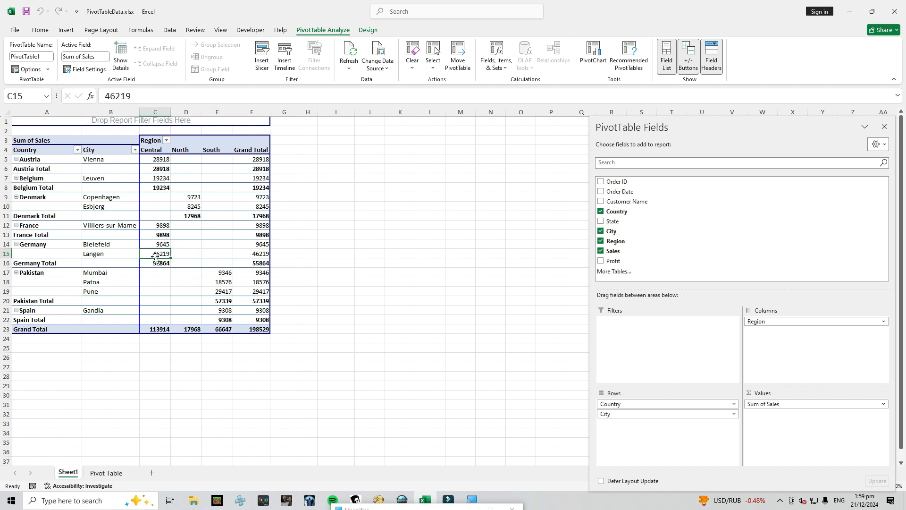
mouse_move(182, 211)
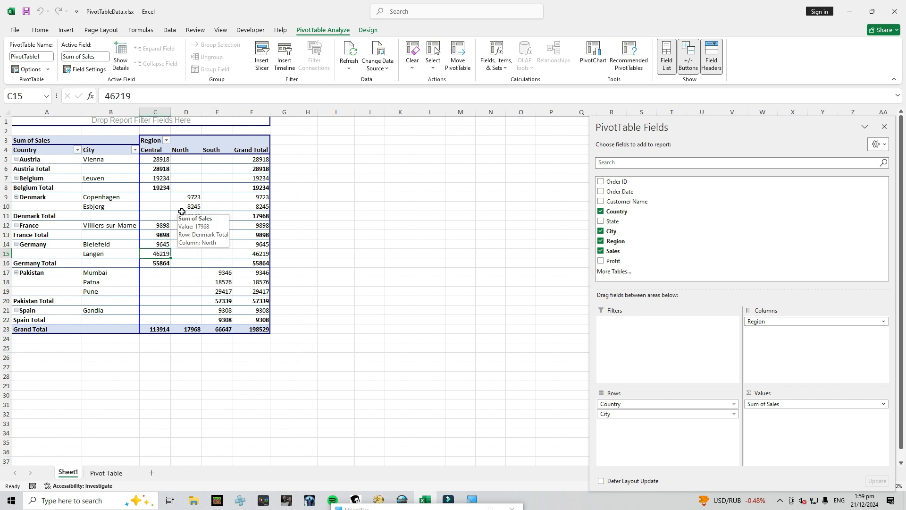
click(88, 190)
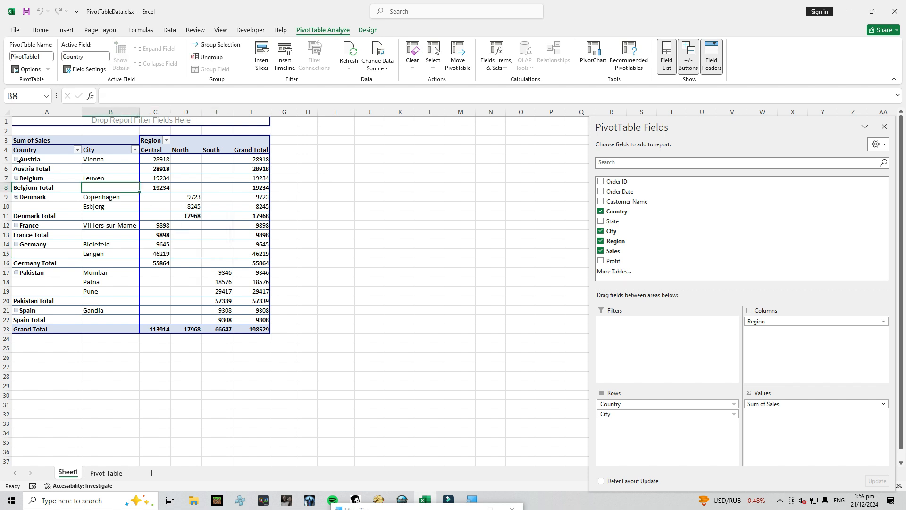
click(16, 178)
click(23, 213)
click(30, 152)
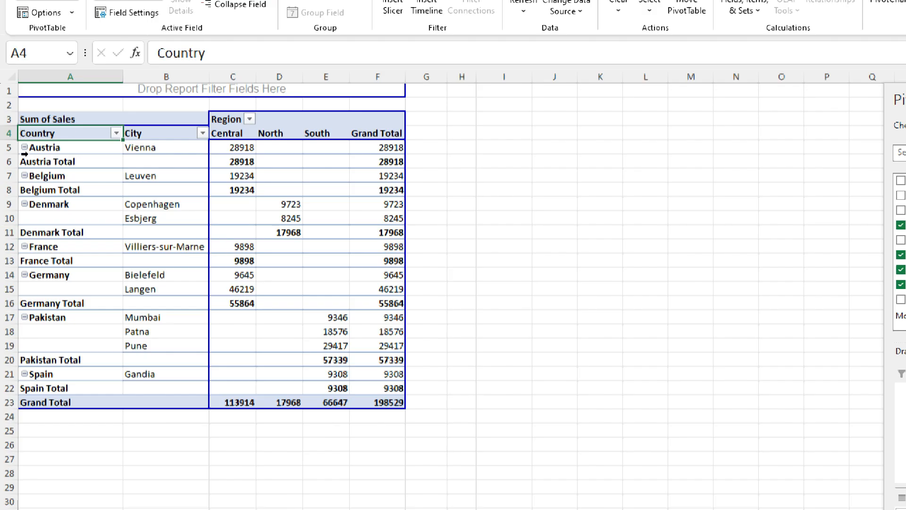
Collapse and expand Austria's cities, and collapse and expand all items of the Country field
click(24, 148)
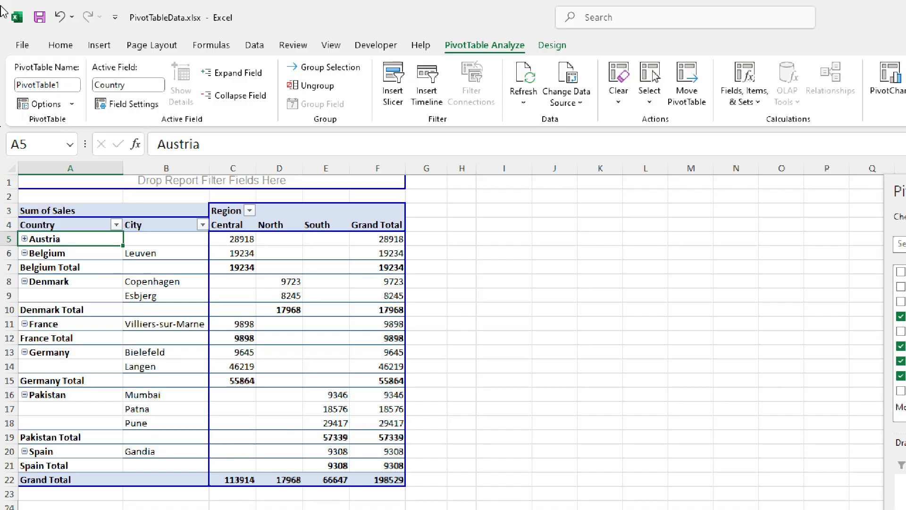
click(24, 239)
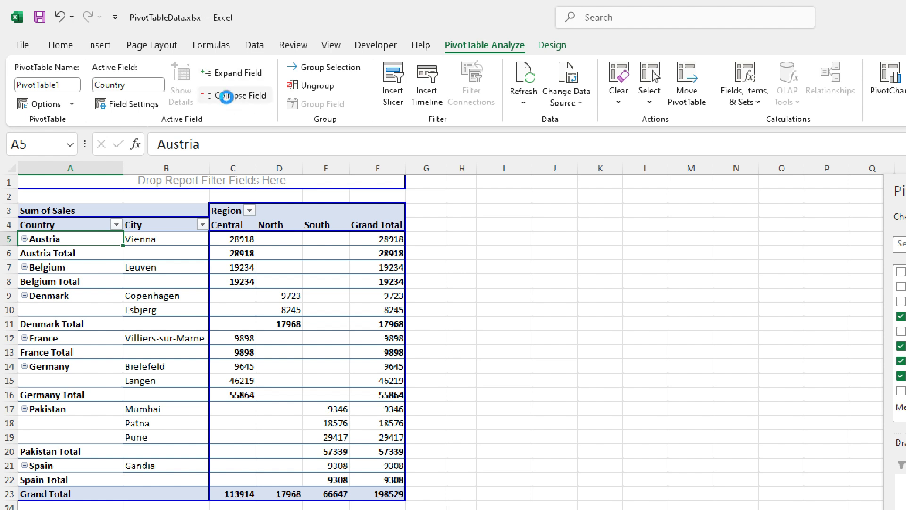
click(228, 97)
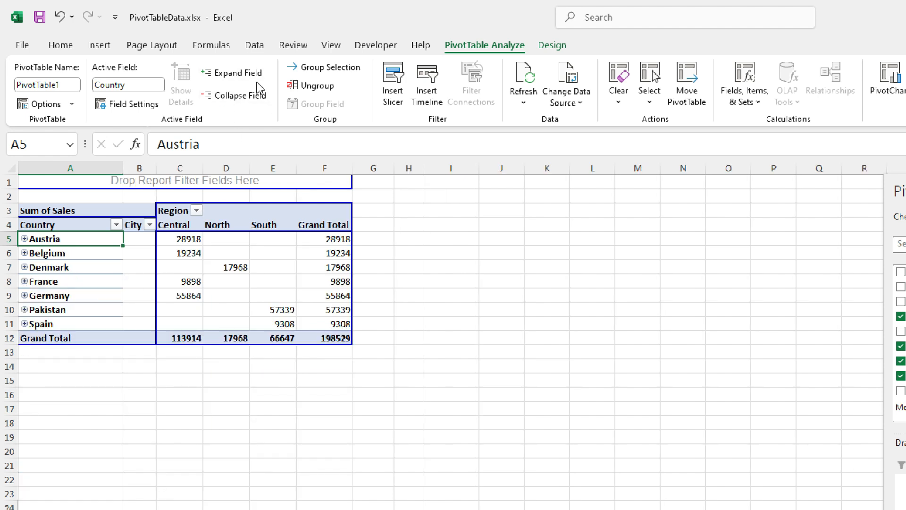
click(219, 76)
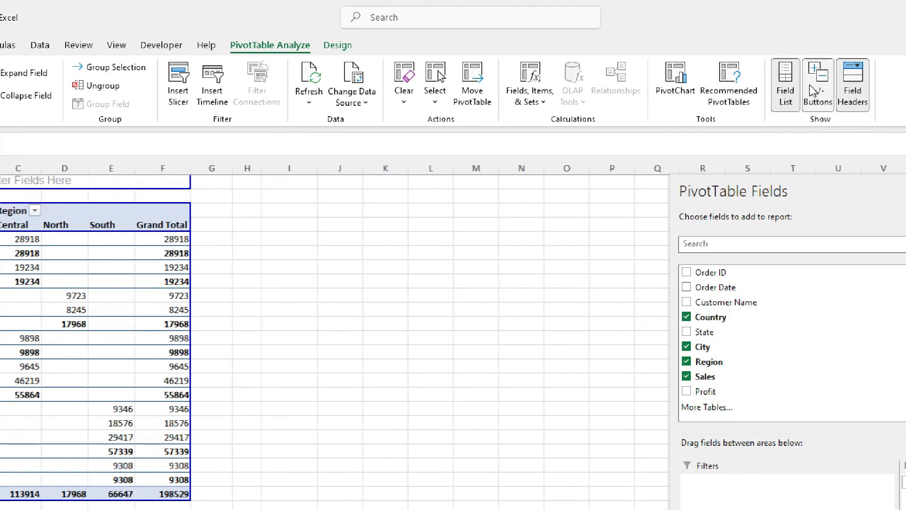
Hide the PivotTable's expand and collapse (+/-) buttons and show them again
click(816, 88)
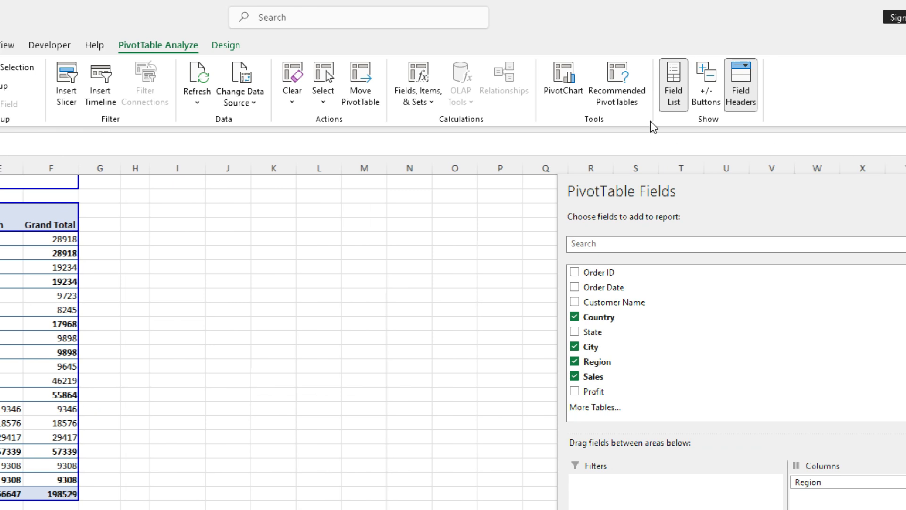
click(707, 94)
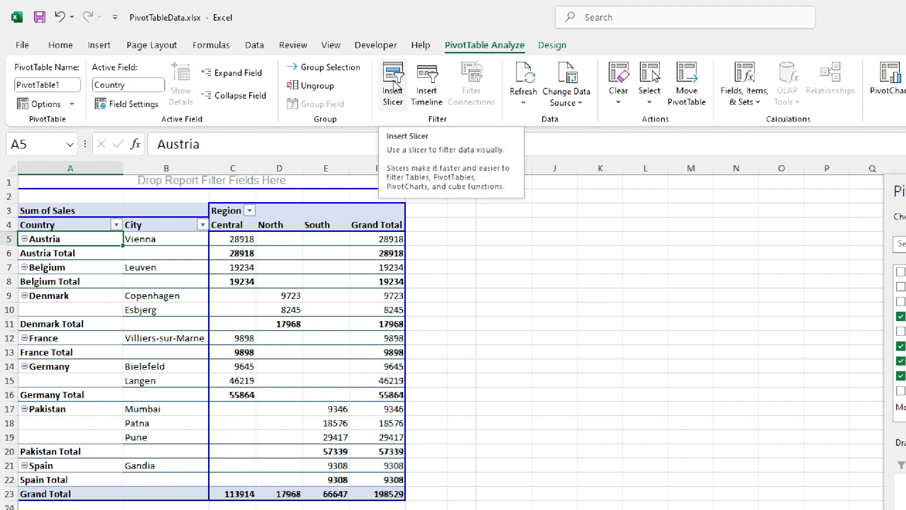
Insert slicers for the Country and Region fields and arrange them beside the PivotTable without overlapping each other
click(126, 323)
click(236, 264)
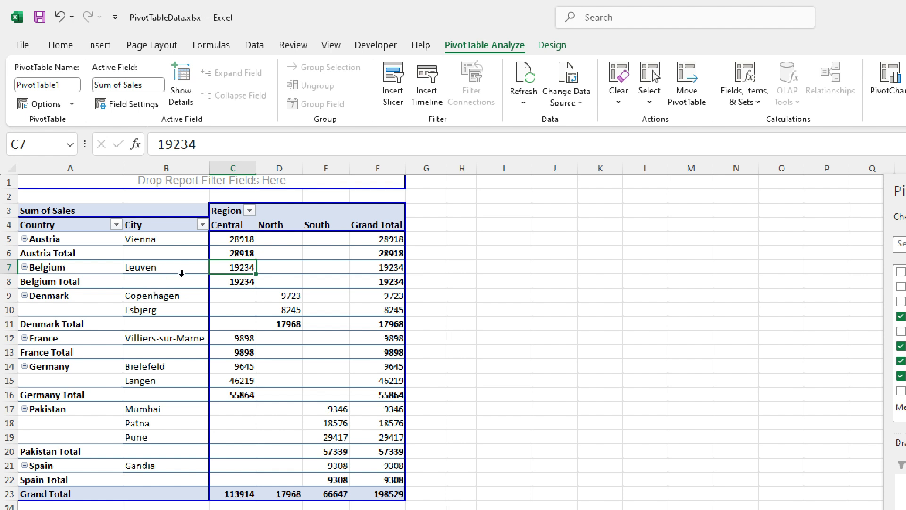
click(393, 84)
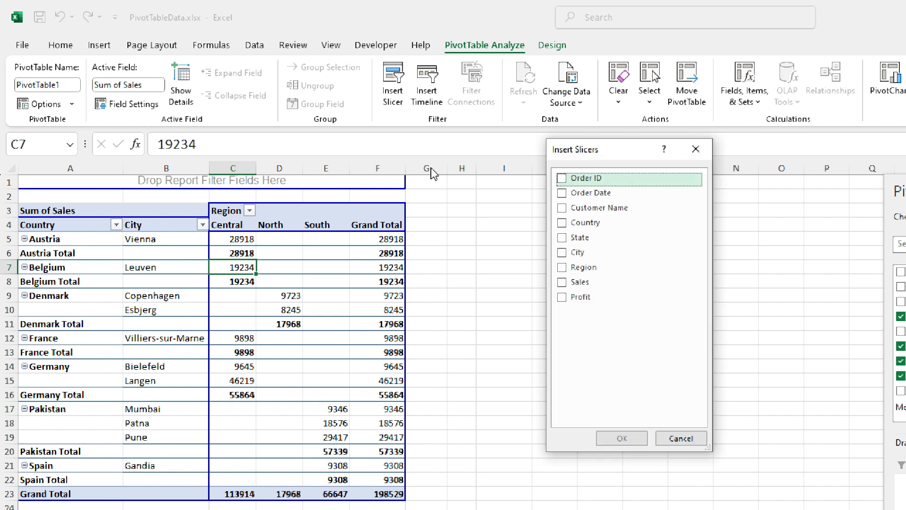
drag(596, 154, 593, 81)
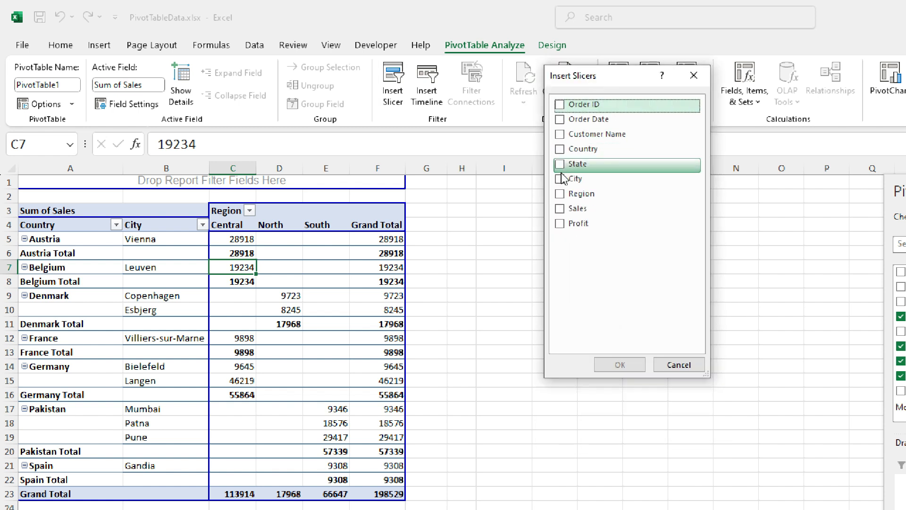
click(560, 149)
click(560, 194)
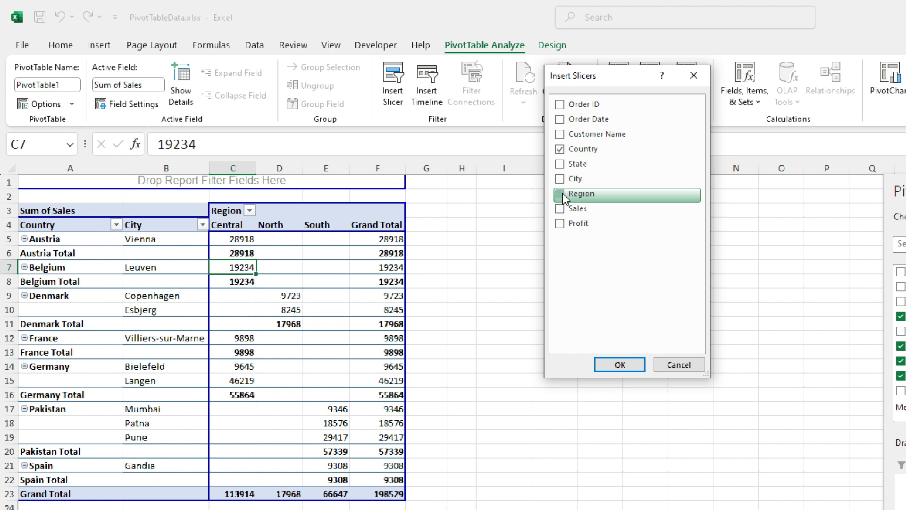
click(618, 366)
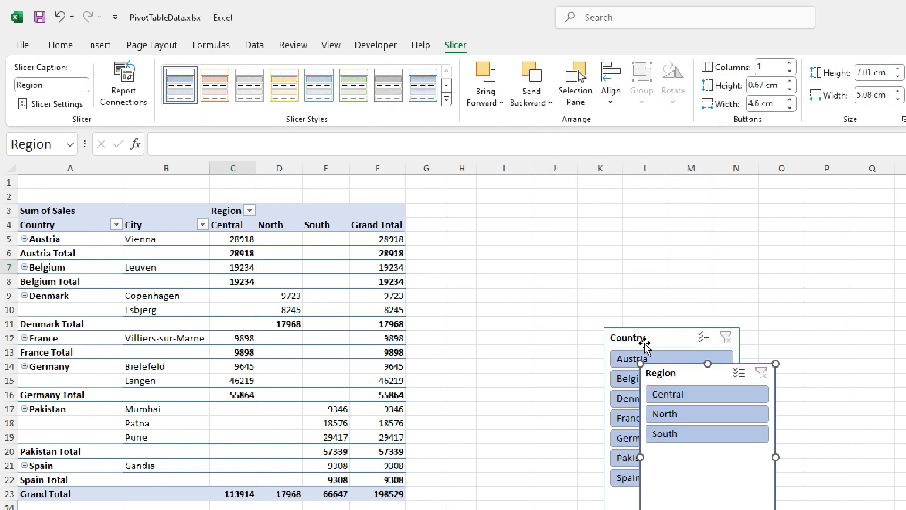
drag(654, 337, 629, 187)
drag(695, 376, 390, 209)
Filter the PivotTable by Austria, Belgium and France in turn with the Country slicer, and clear that filter
click(630, 207)
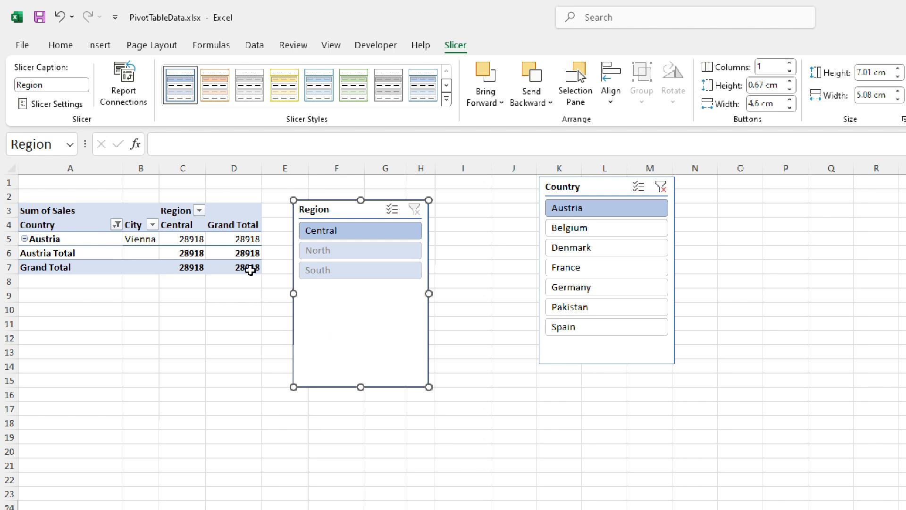
click(572, 231)
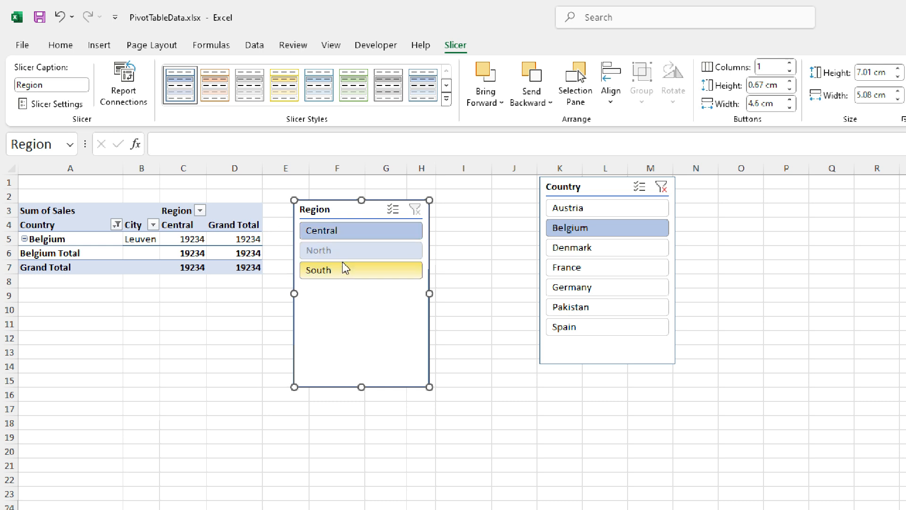
click(590, 271)
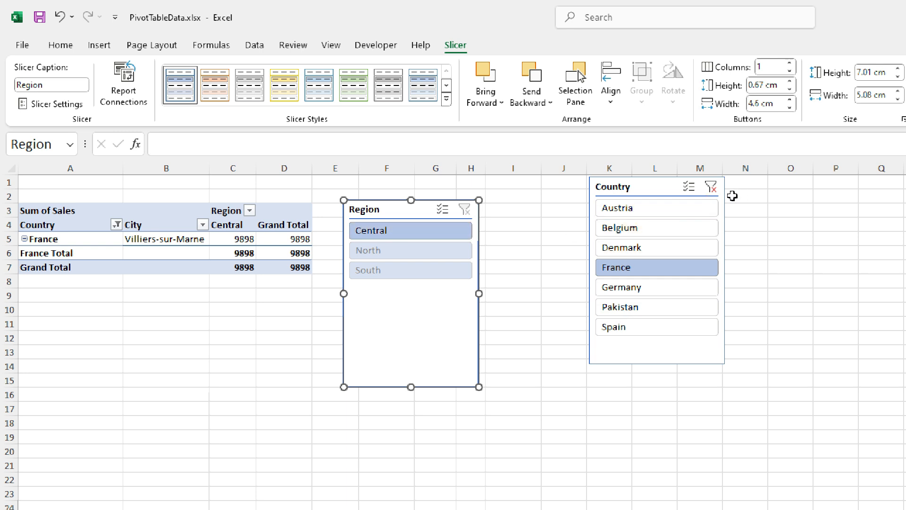
click(710, 187)
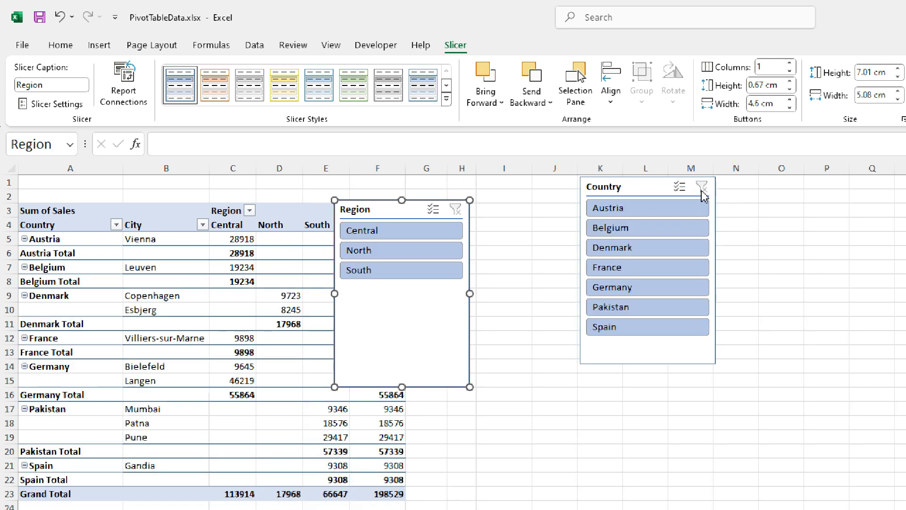
Try the North, Central and South filters of the Region slicer in turn, and delete that slicer with its filter cleared
click(374, 250)
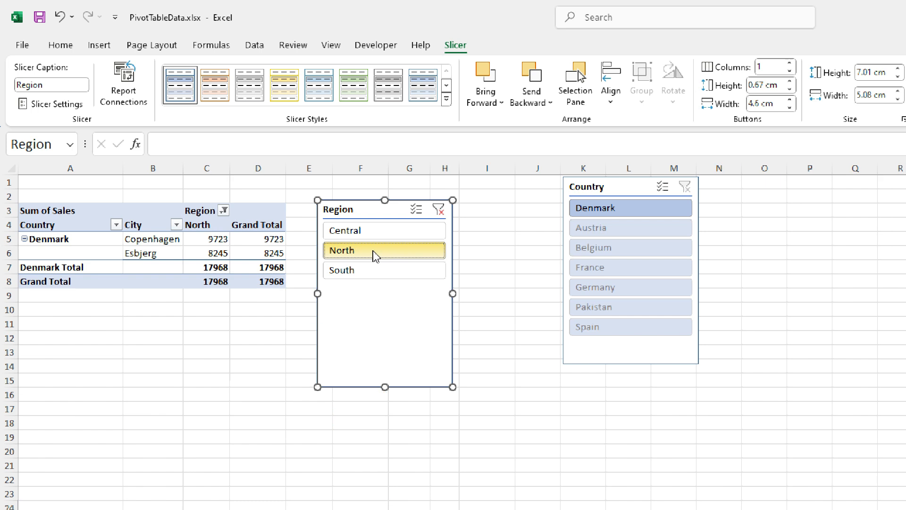
click(360, 230)
click(358, 269)
click(371, 250)
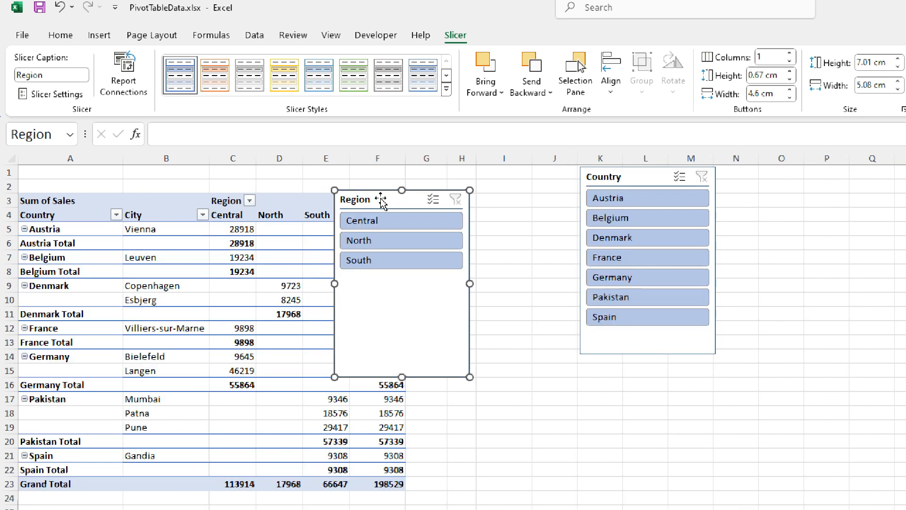
key(Delete)
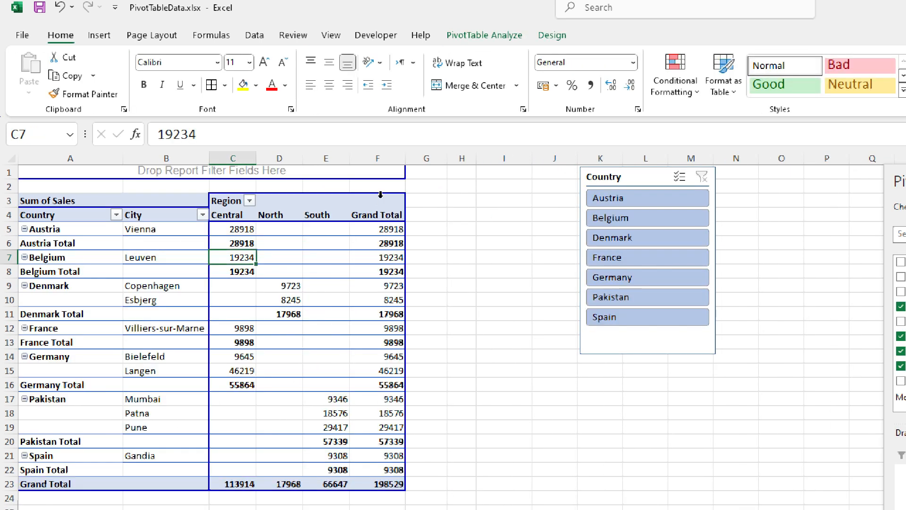
Collapse all items of the Country field so only country totals are listed
click(327, 270)
click(77, 257)
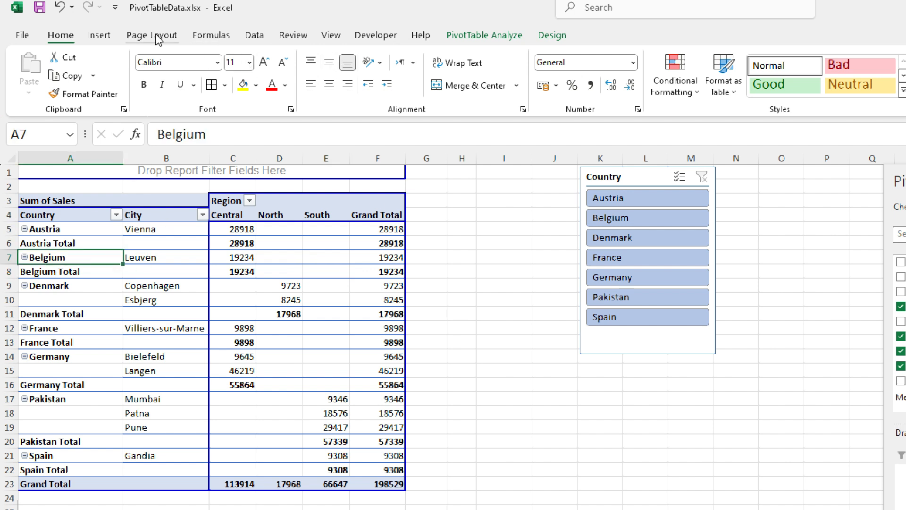
click(484, 36)
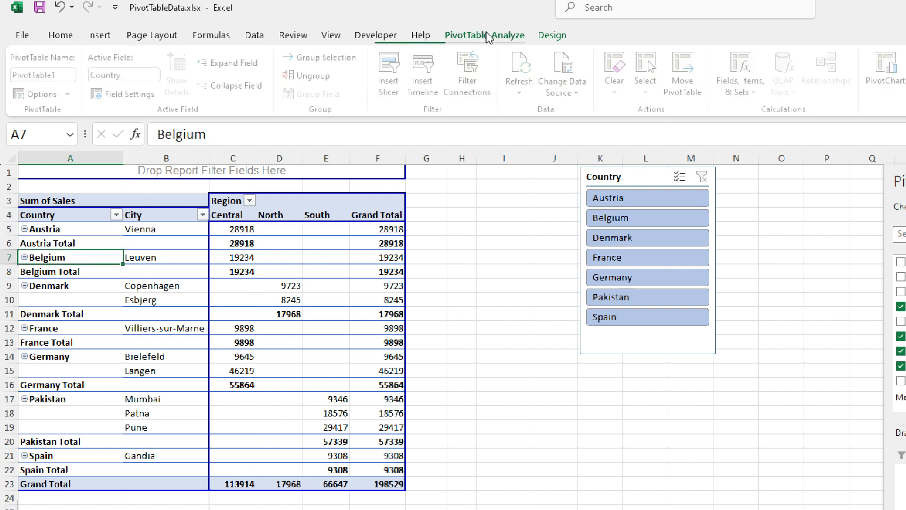
click(218, 86)
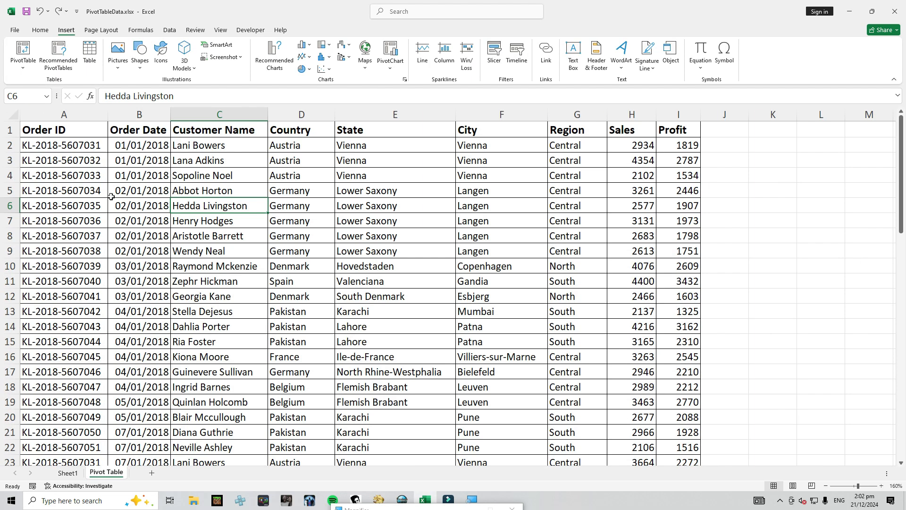
Copy the whole PivotTable on Sheet1 and paste it below the original, starting at cell A17
click(112, 191)
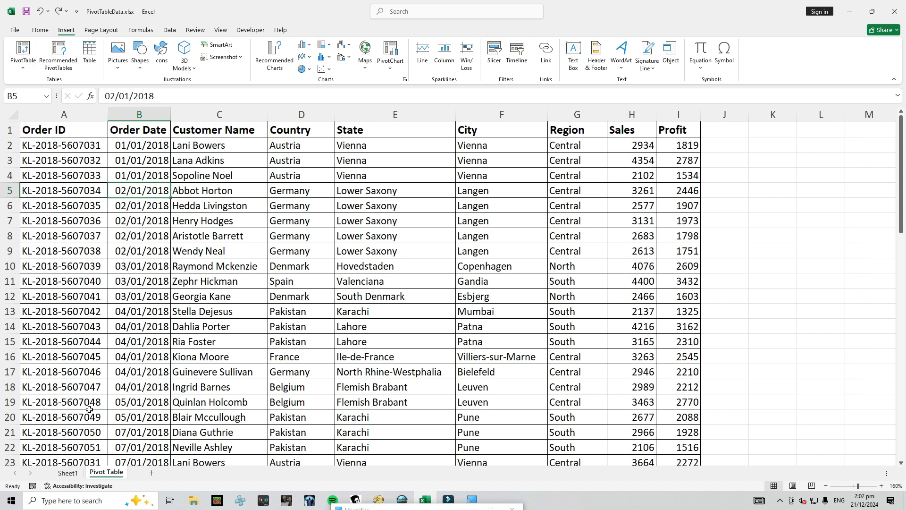
click(71, 471)
click(44, 144)
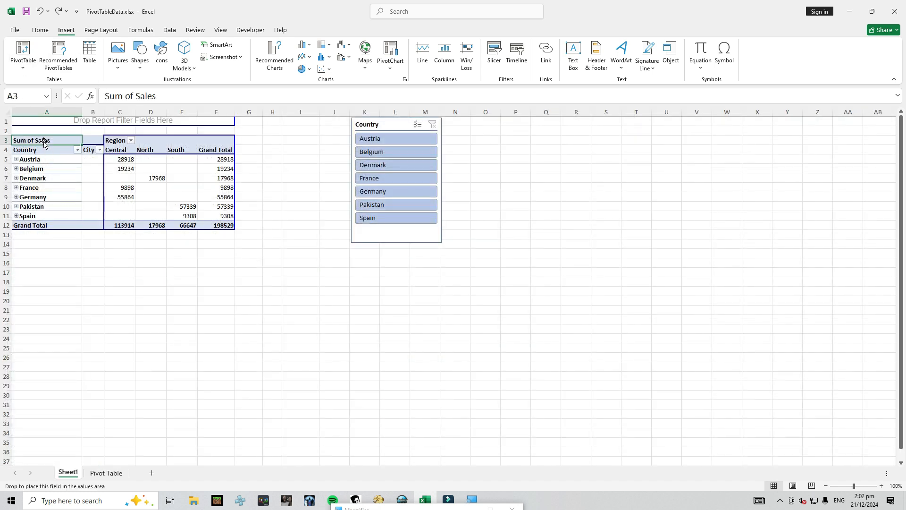
key(ctrl+a)
key(ctrl+c)
click(26, 272)
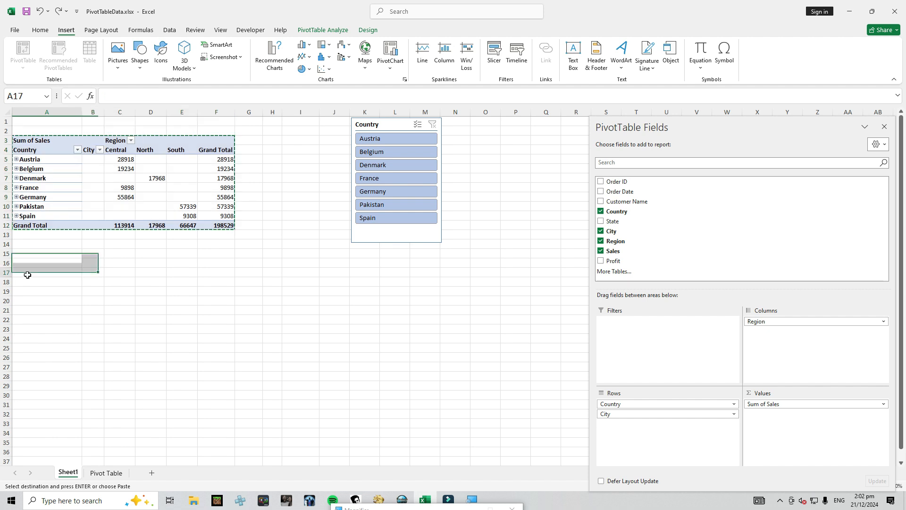
right_click(26, 272)
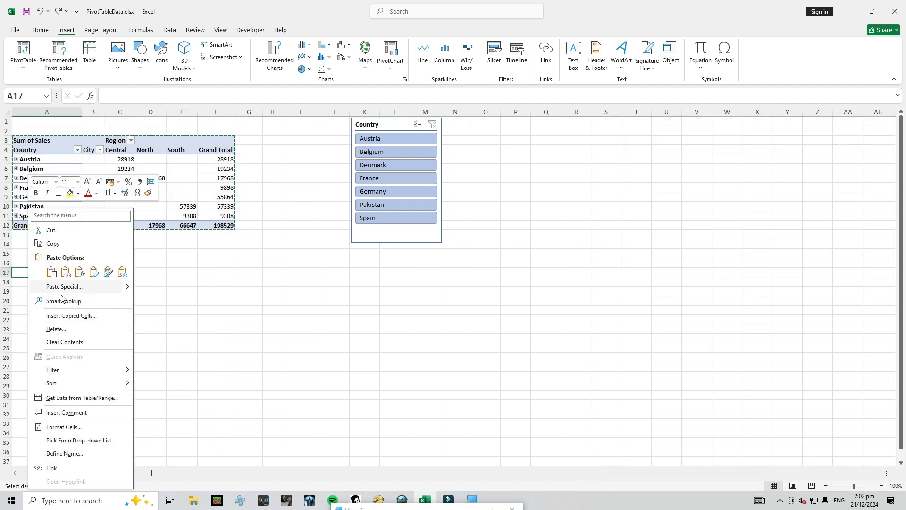
click(18, 273)
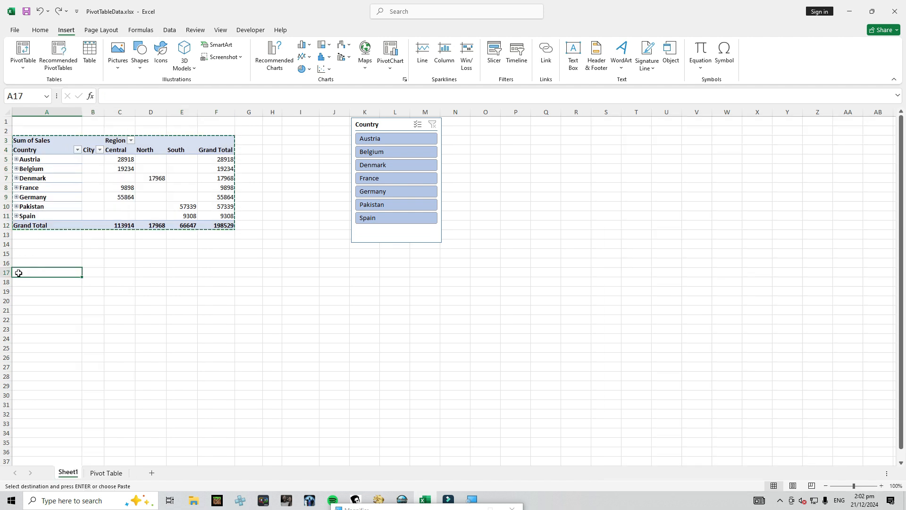
key(ctrl+v)
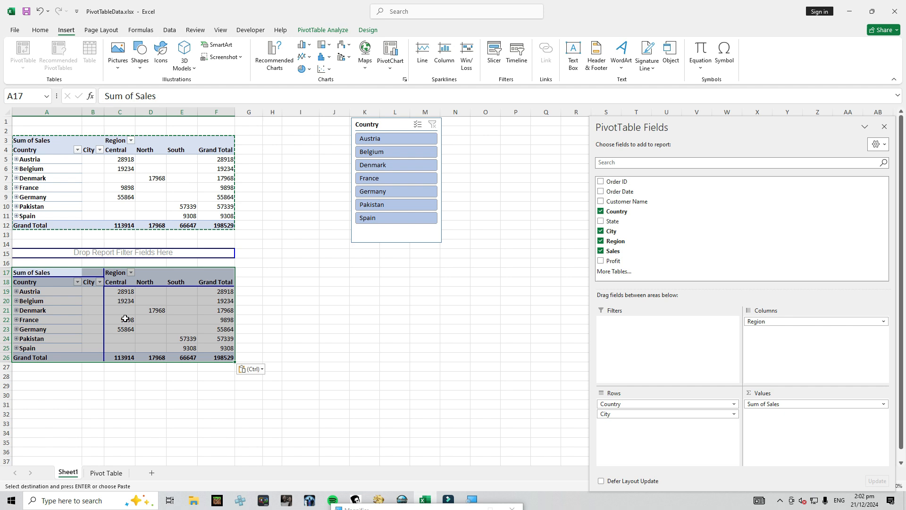
Remove the Country field from the copied PivotTable, and filter both PivotTables to Belgium with the Country slicer
click(183, 328)
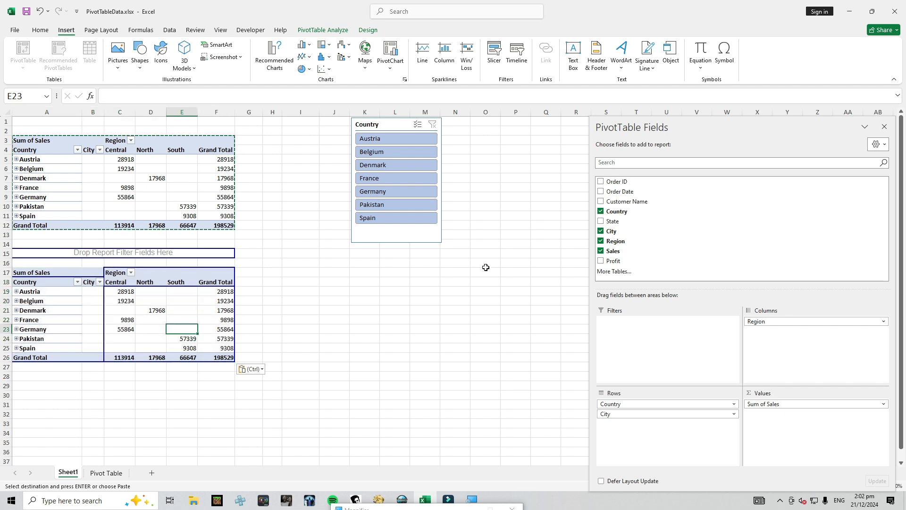
click(601, 211)
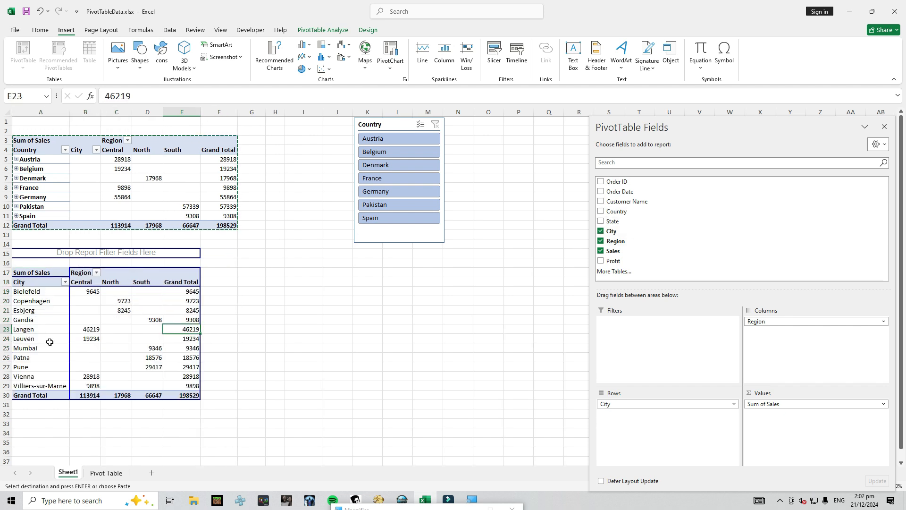
key(Escape)
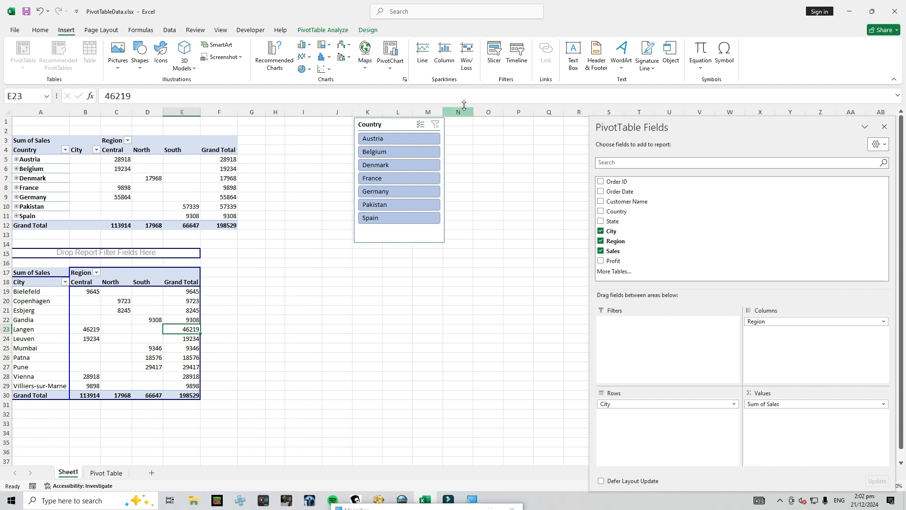
click(390, 157)
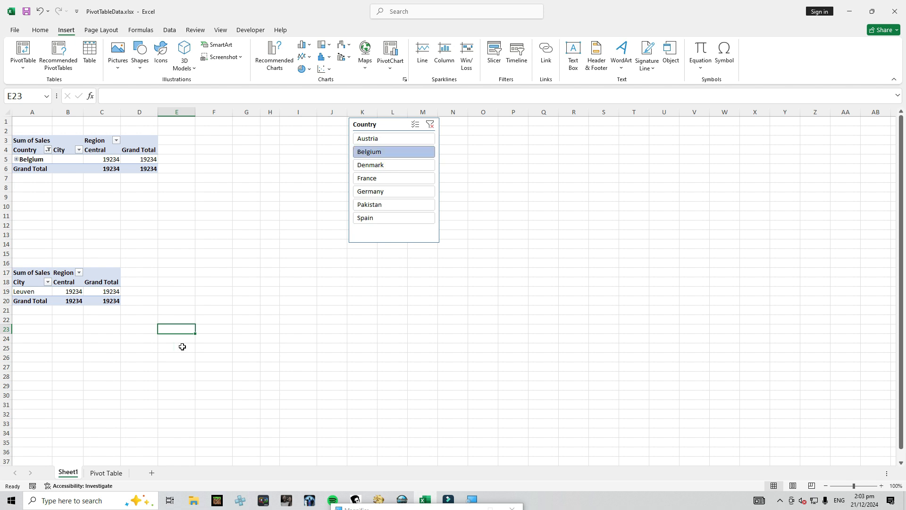
Insert a PivotTable from the Pivot Table sheet's data at cell A32 of Sheet1, with Region as rows and Sales as summed values
click(106, 472)
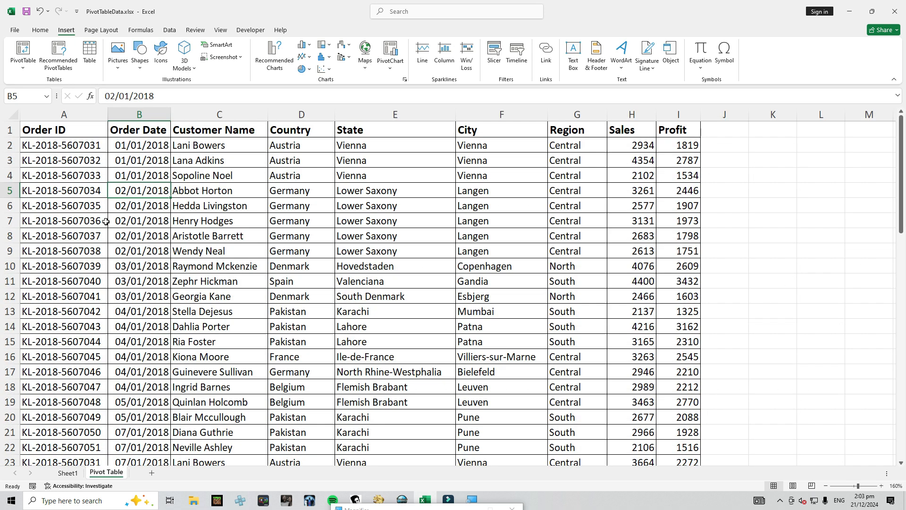
click(64, 145)
click(23, 51)
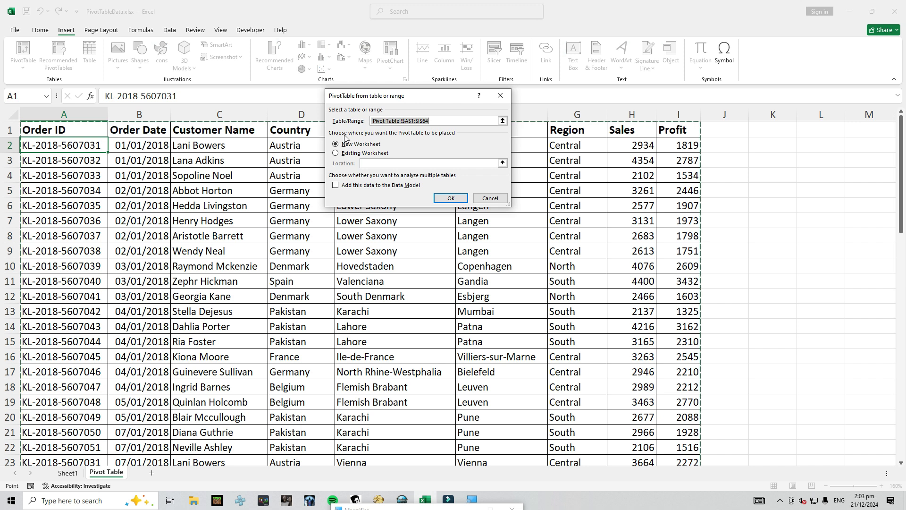
click(343, 153)
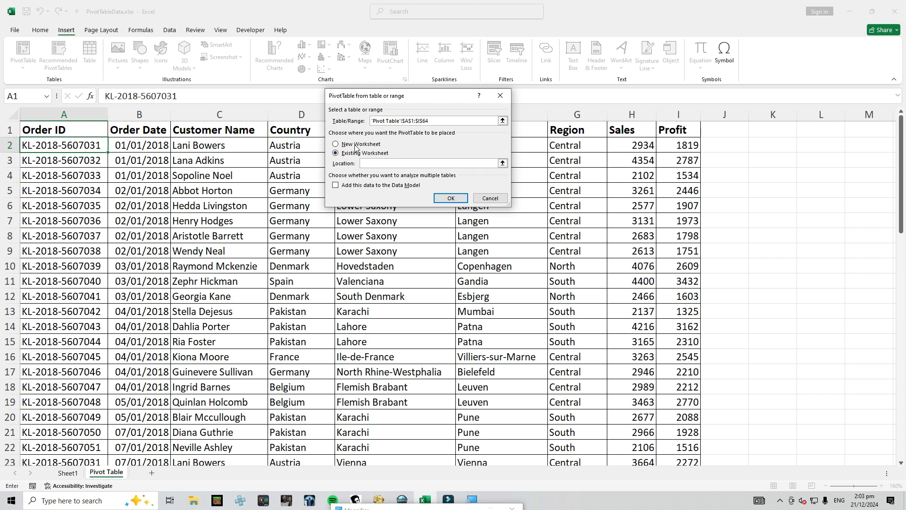
click(72, 473)
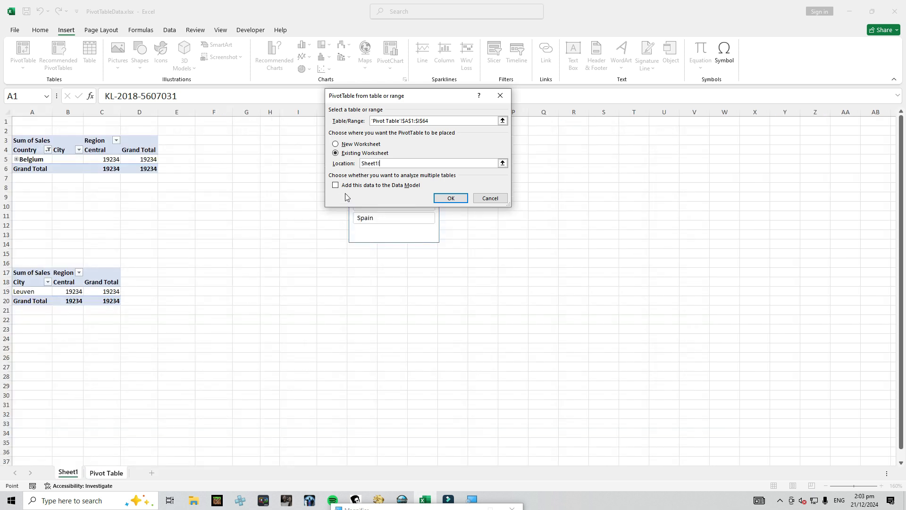
click(27, 413)
click(450, 199)
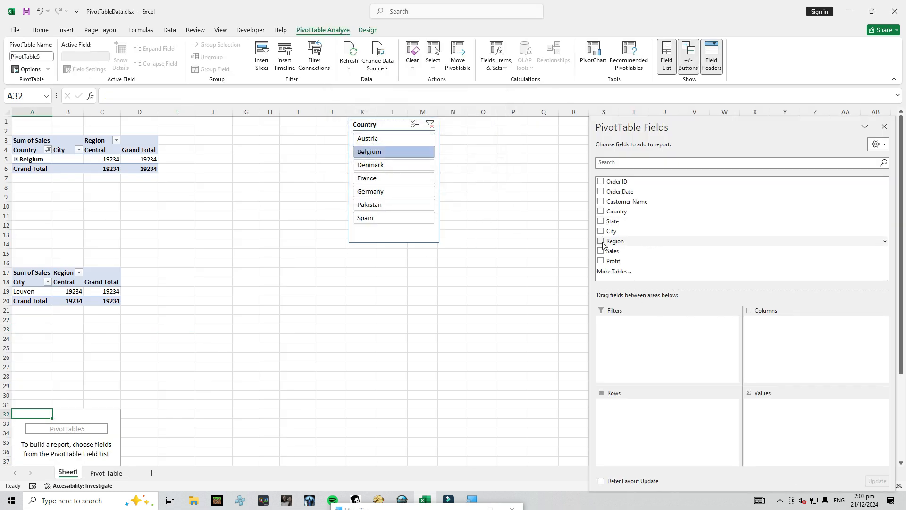
click(602, 242)
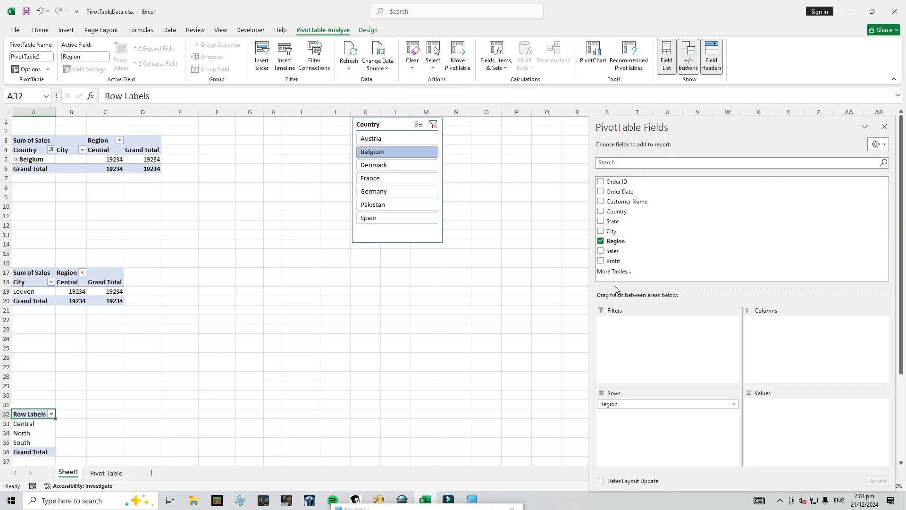
click(601, 251)
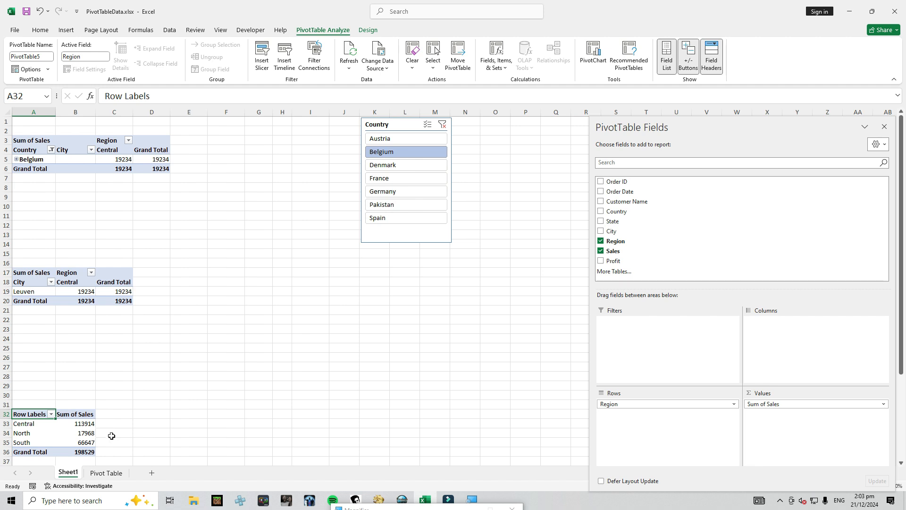
Try the Denmark and France filters of the Country slicer, and review which PivotTables the slicer is connected to
click(398, 166)
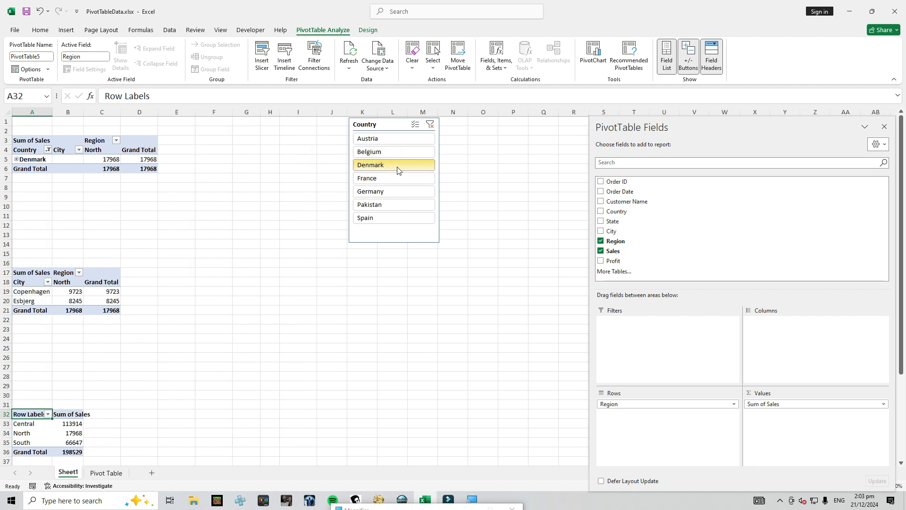
click(394, 179)
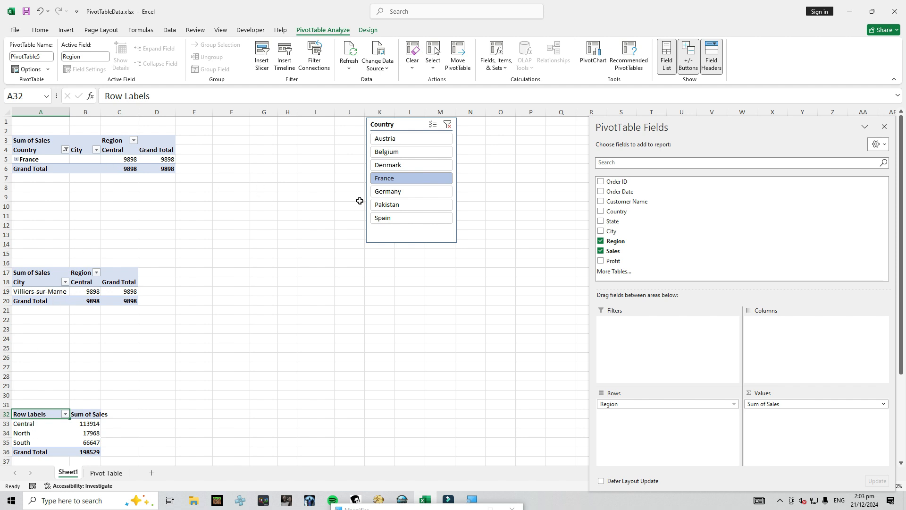
click(408, 128)
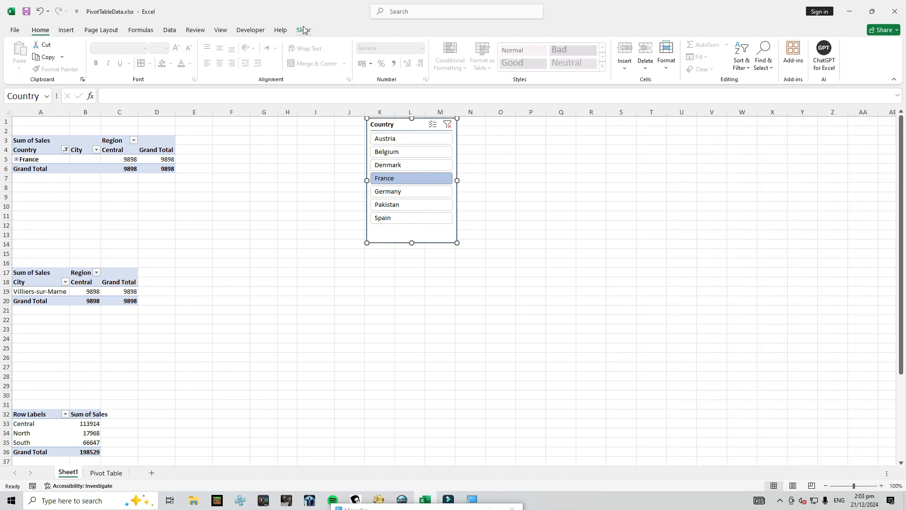
click(304, 30)
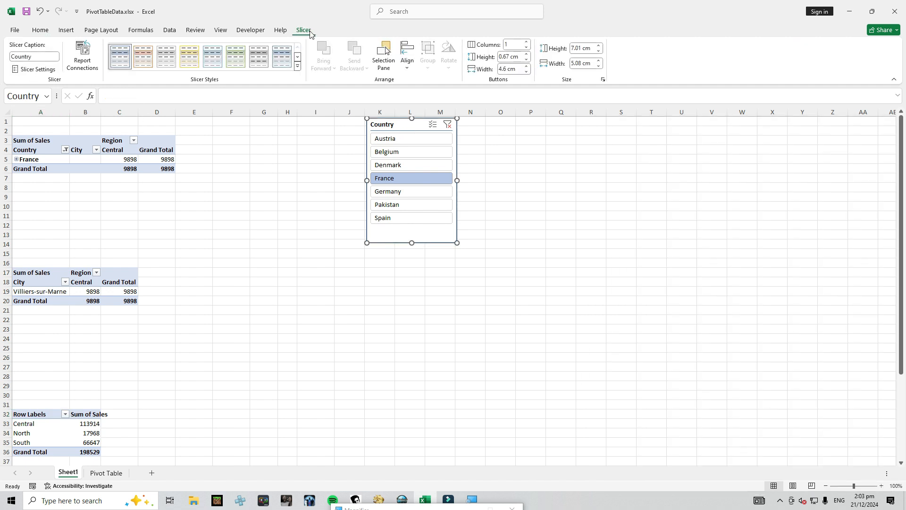
click(85, 56)
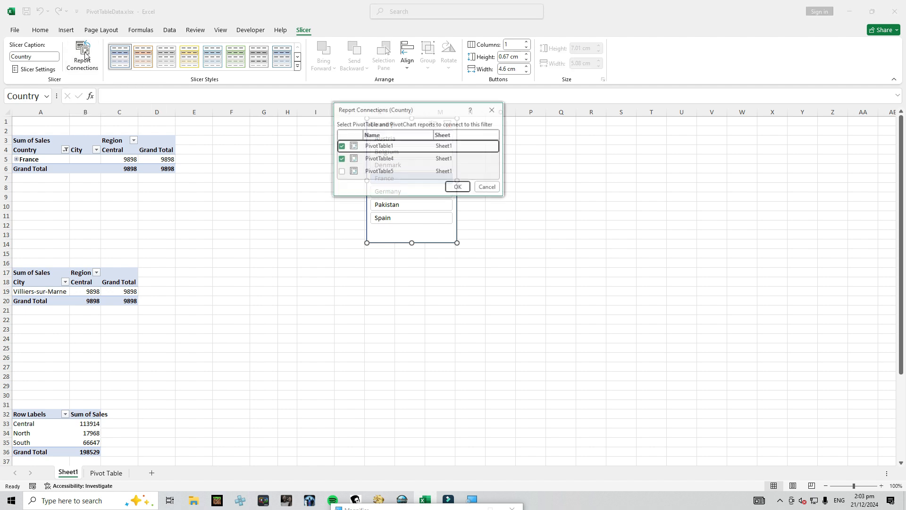
click(477, 187)
Connect the new Region PivotTable (PivotTable5) to the Country slicer through its report connections
right_click(392, 125)
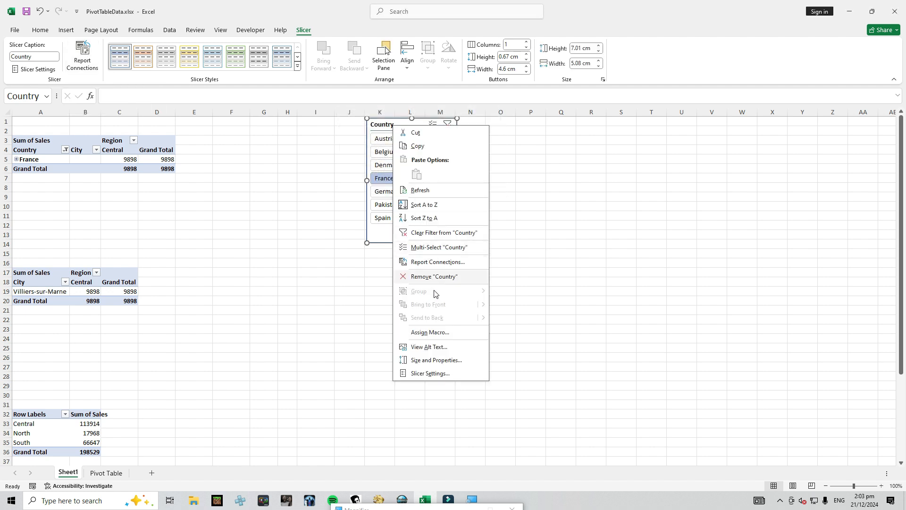
click(436, 263)
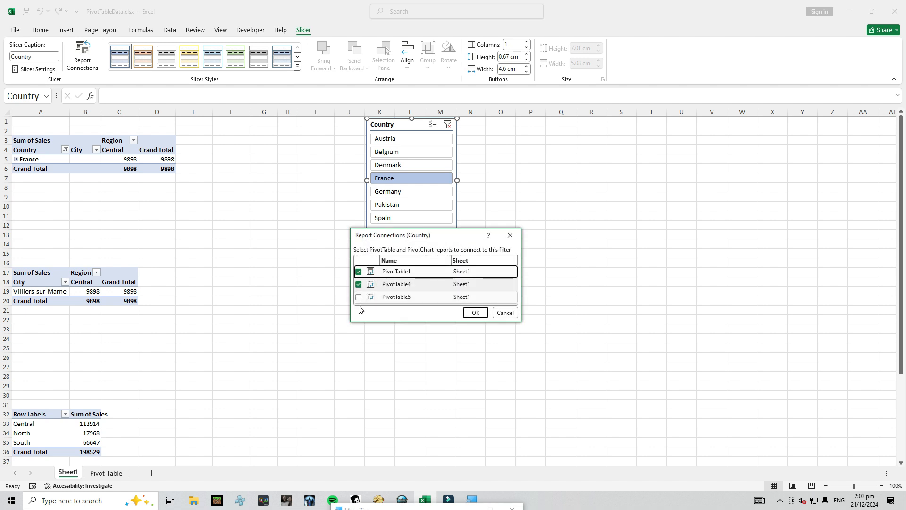
drag(351, 321, 239, 369)
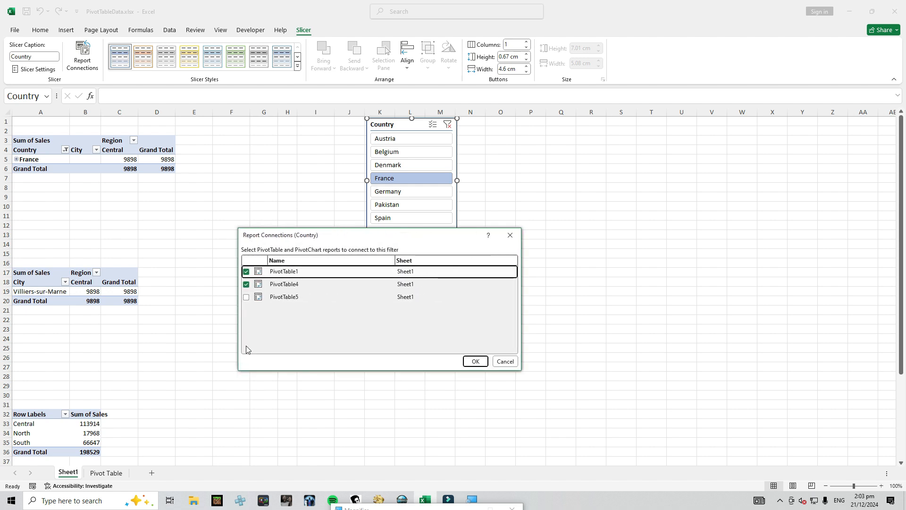
click(245, 297)
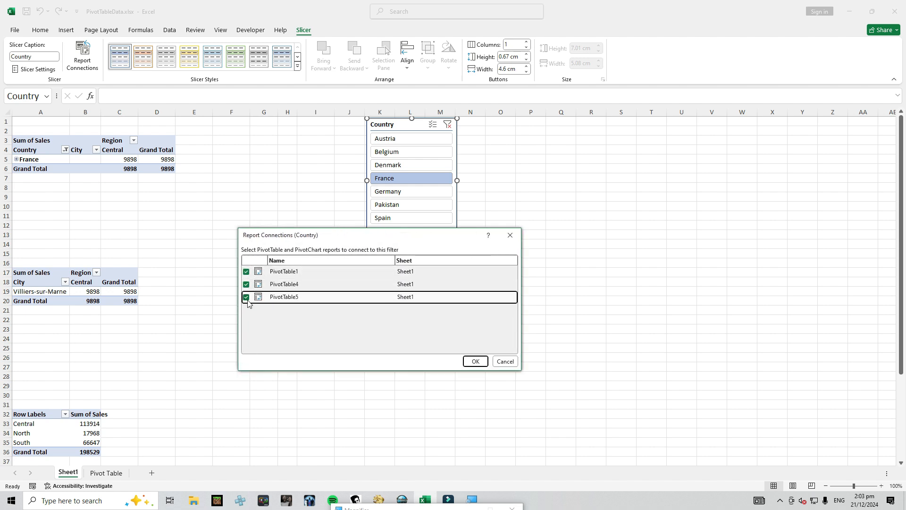
click(474, 361)
Try the France, Belgium, Denmark and Germany filters on all three PivotTables with the Country slicer, and clear its filter
click(390, 191)
click(389, 179)
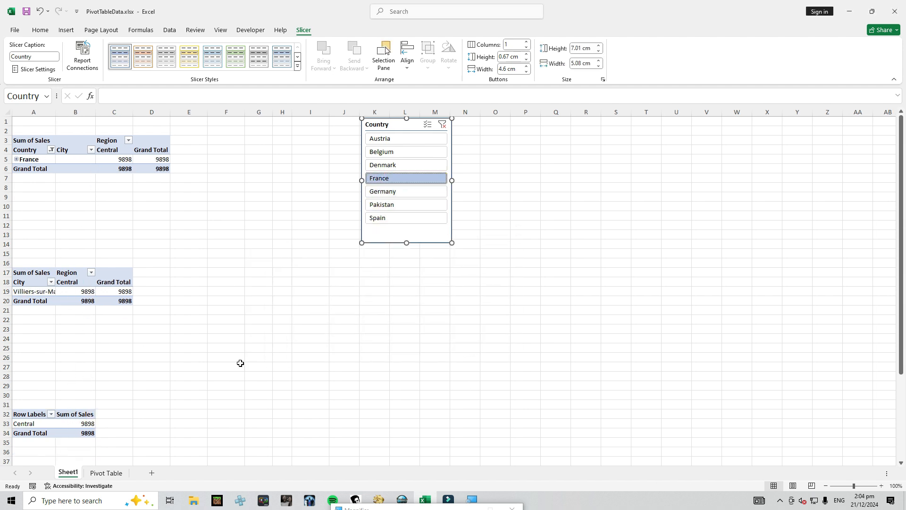
click(395, 152)
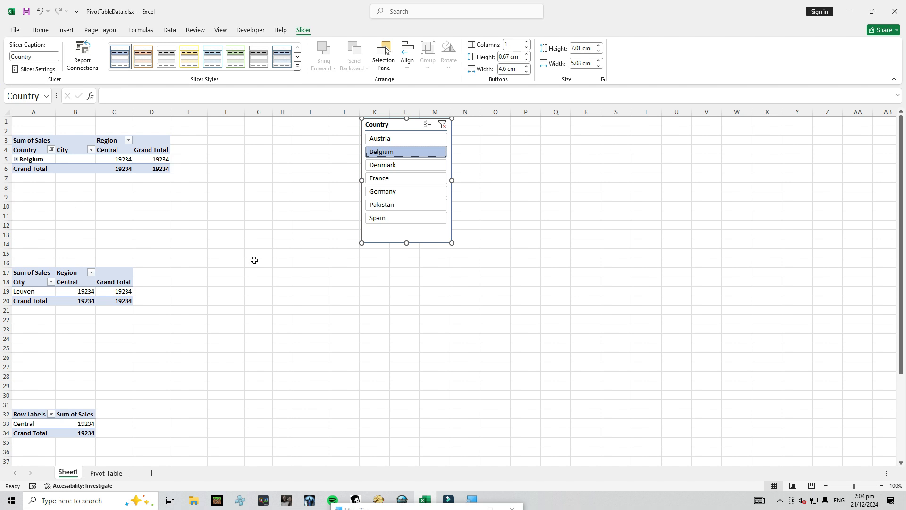
click(398, 164)
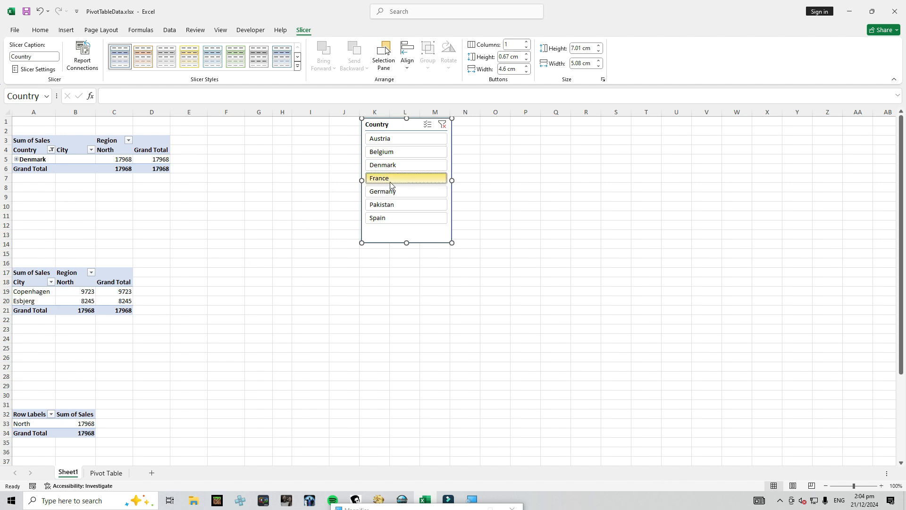
click(390, 184)
click(385, 192)
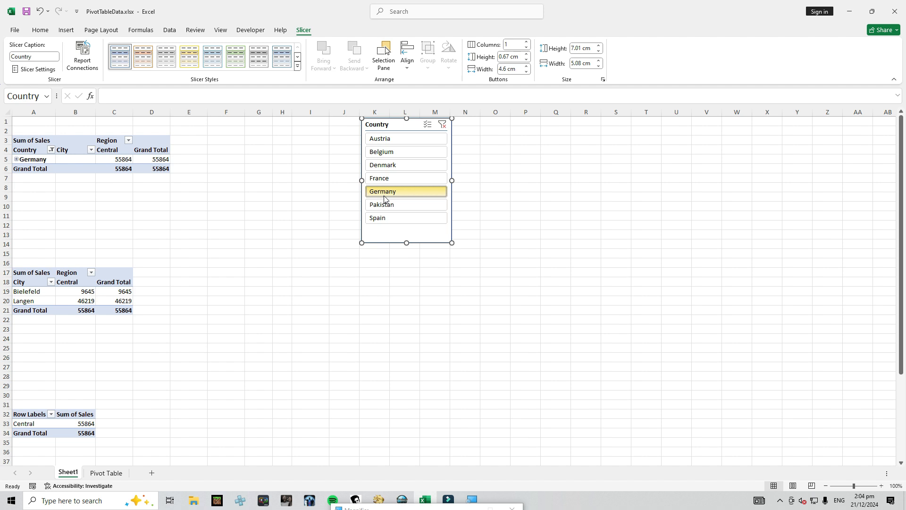
click(442, 125)
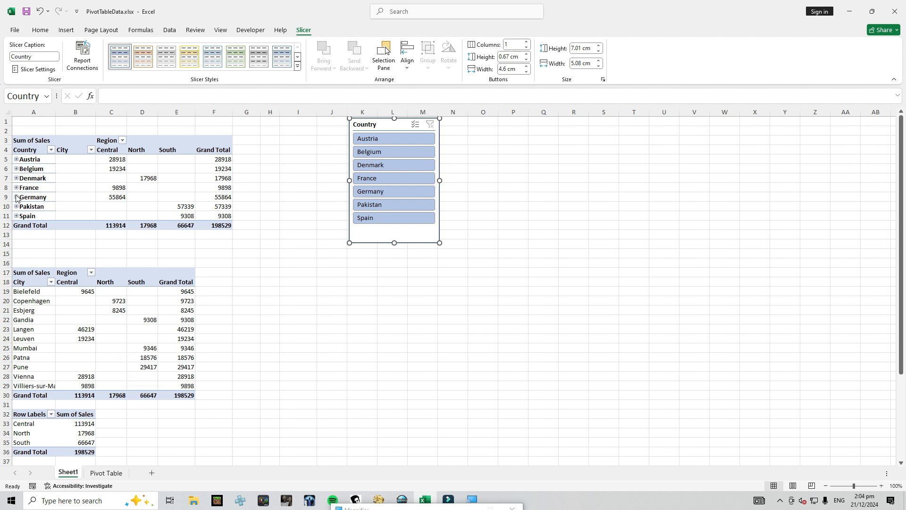
click(28, 165)
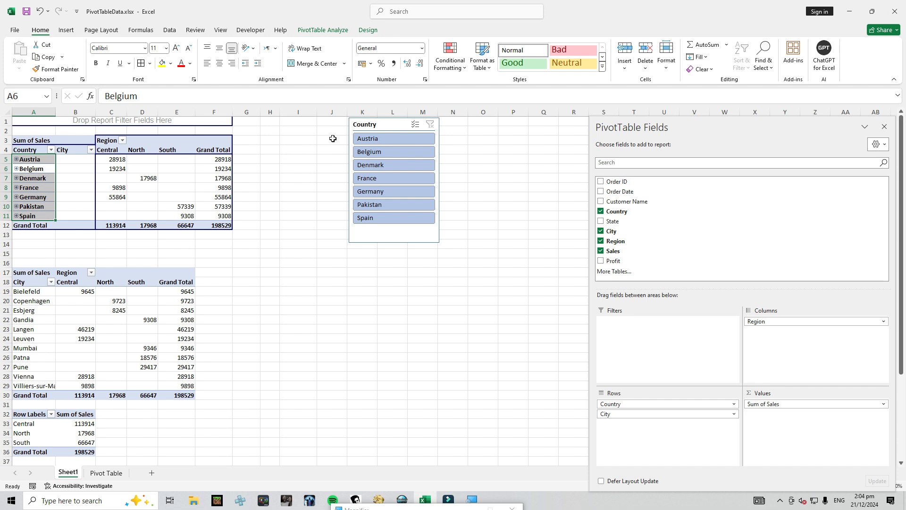
click(312, 30)
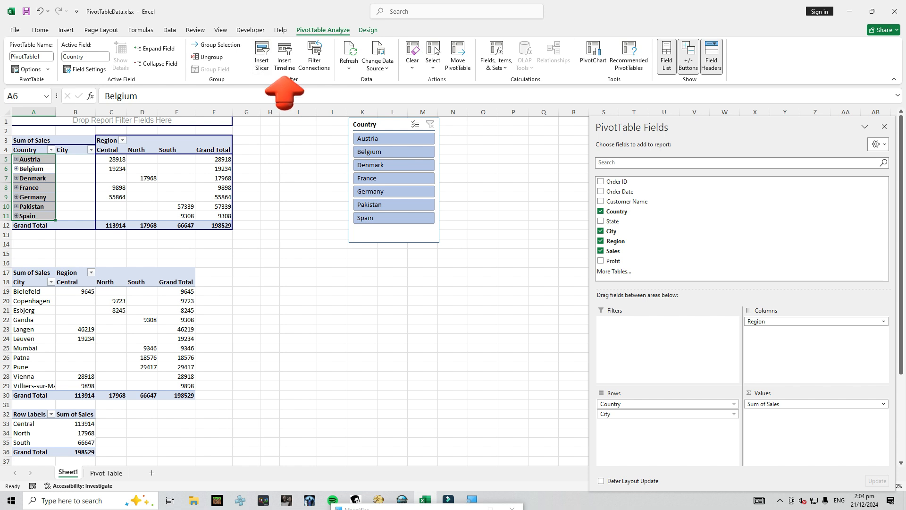
click(285, 54)
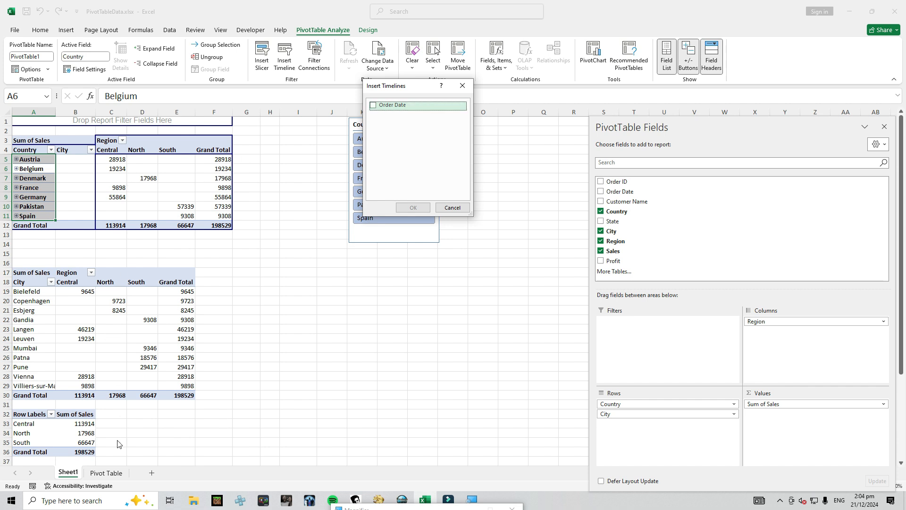
click(452, 208)
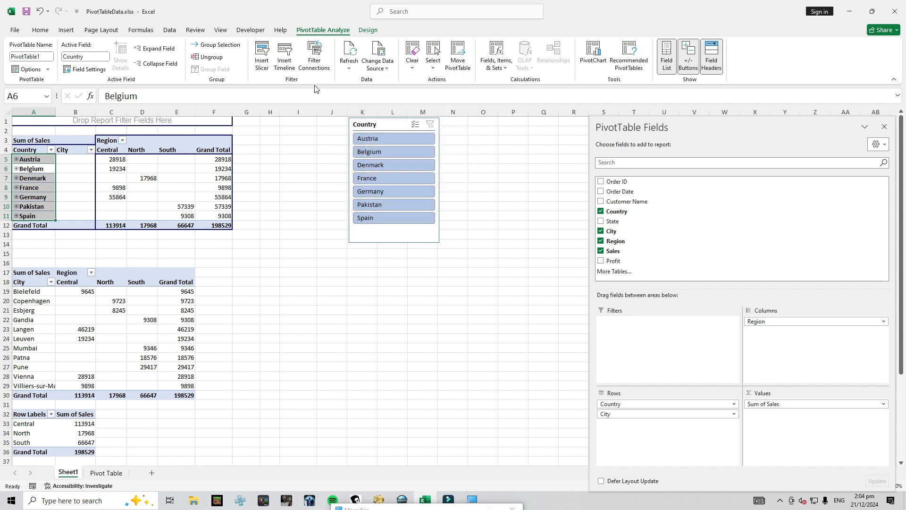
Examine the Order Date column in the source data on the Pivot Table sheet, and return to Sheet1
click(105, 472)
click(140, 114)
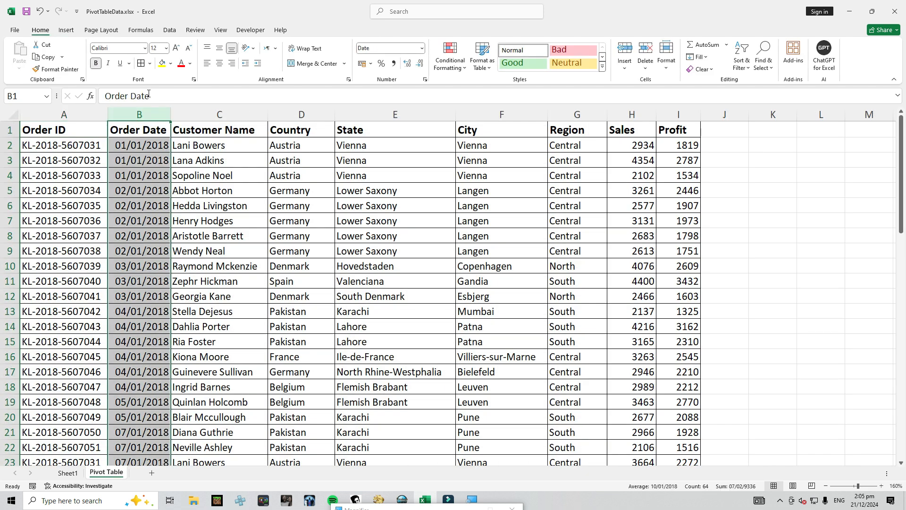
click(67, 472)
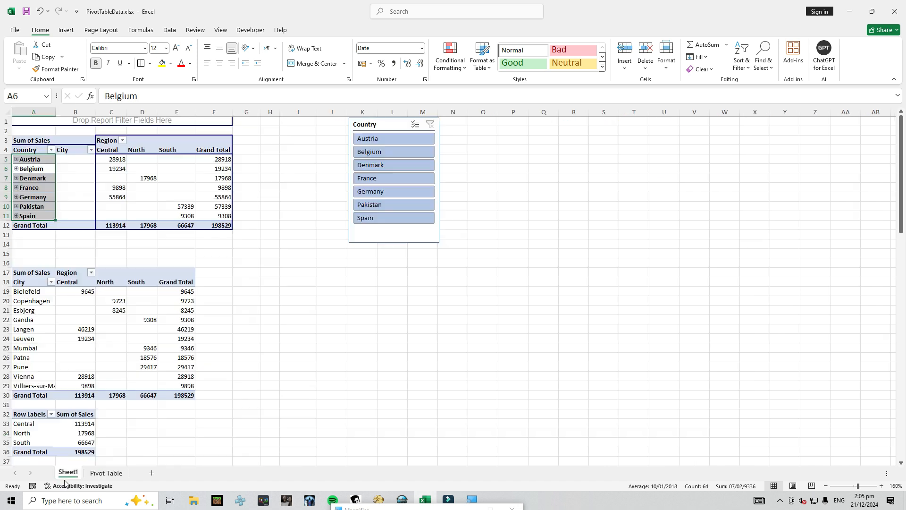
Insert an Order Date timeline for the Country and City PivotTable, and move it beside the tables below the Country slicer
click(197, 145)
click(73, 152)
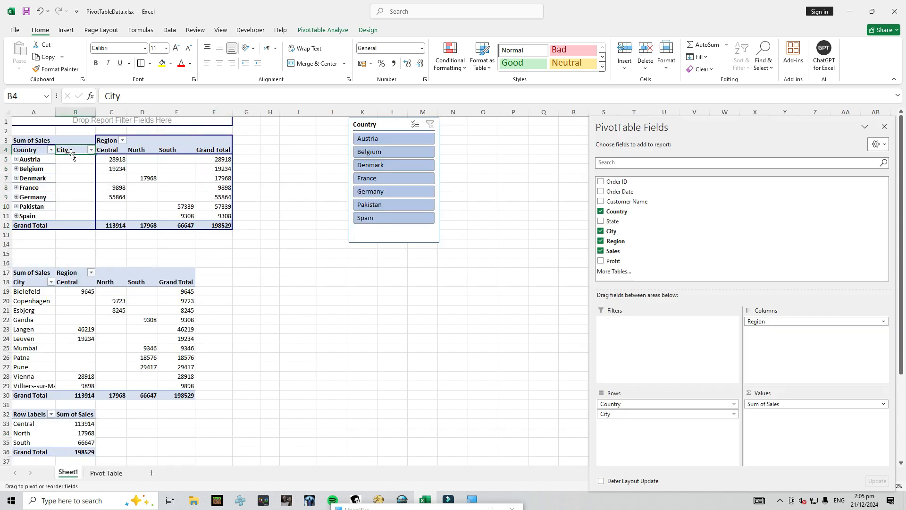
click(316, 31)
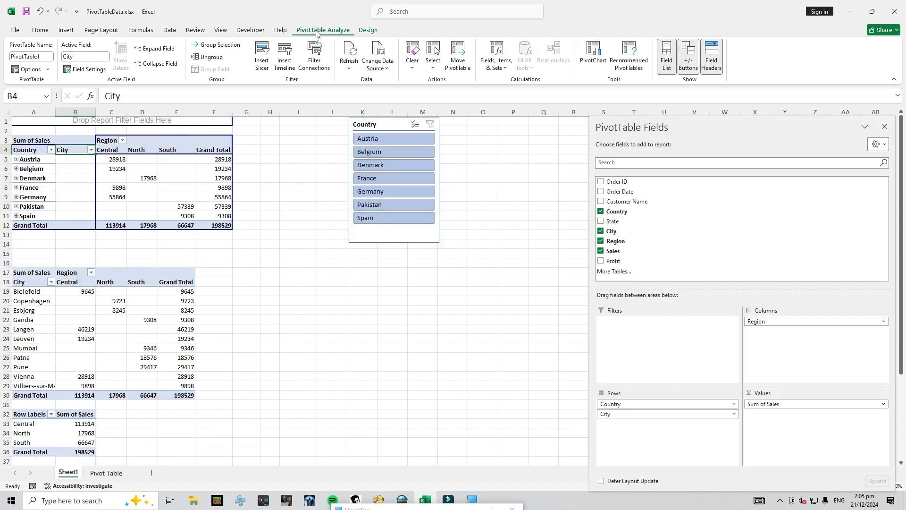
click(285, 53)
click(372, 106)
click(412, 208)
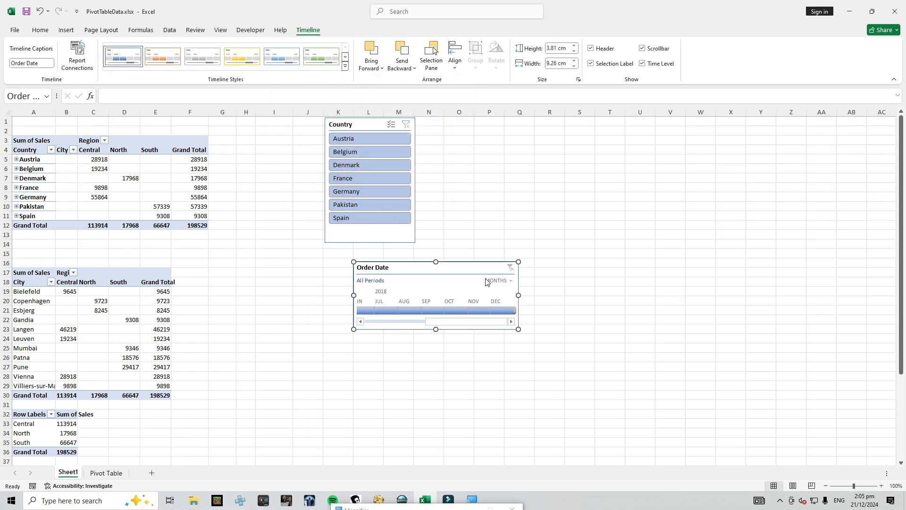
drag(454, 264, 307, 243)
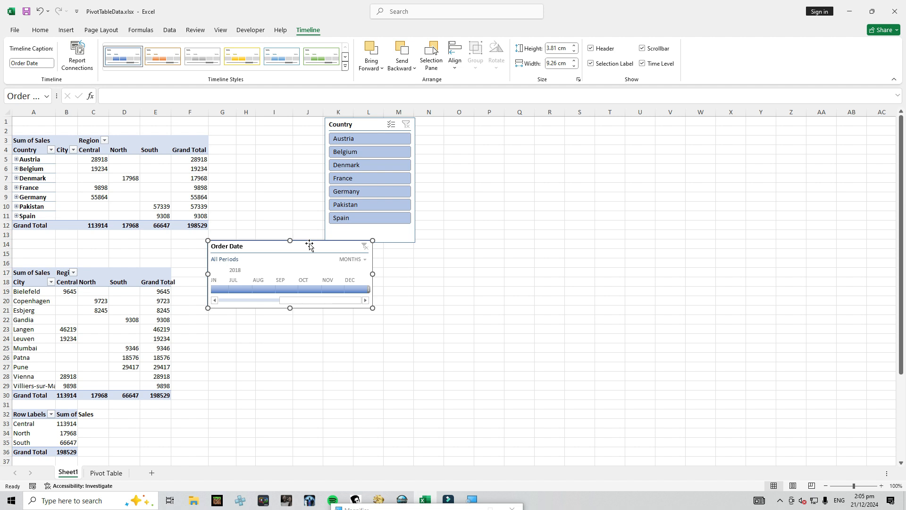
Filter the Country and City PivotTable to August 2018 and to December 2018 with the timeline, and set the timeline's level to years
click(265, 289)
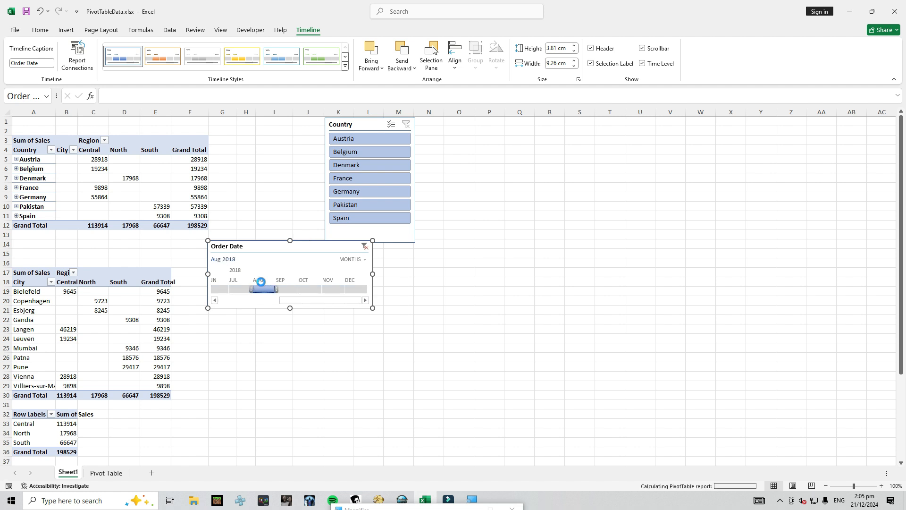
click(315, 283)
drag(315, 290, 362, 283)
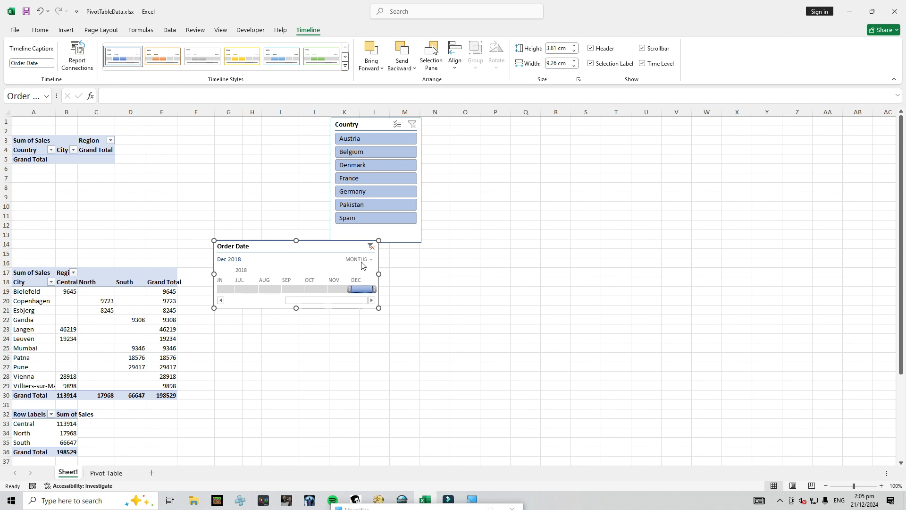
click(364, 260)
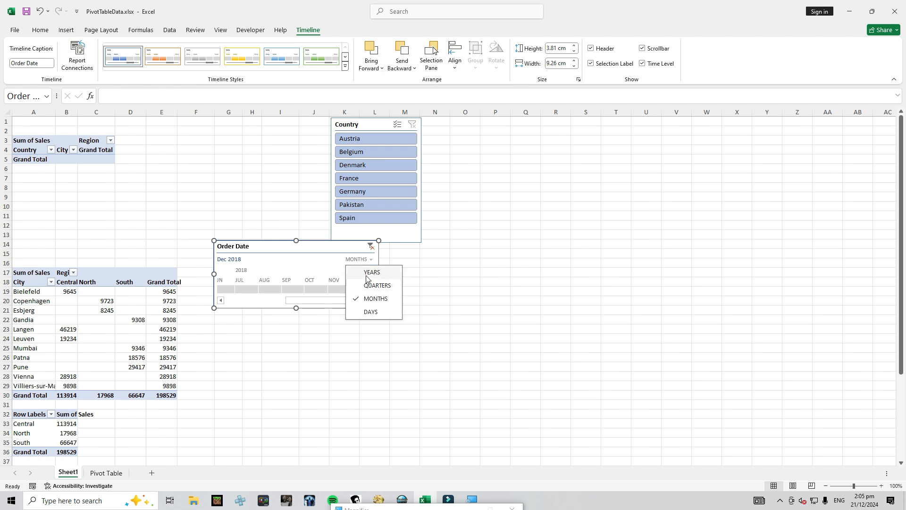
click(360, 274)
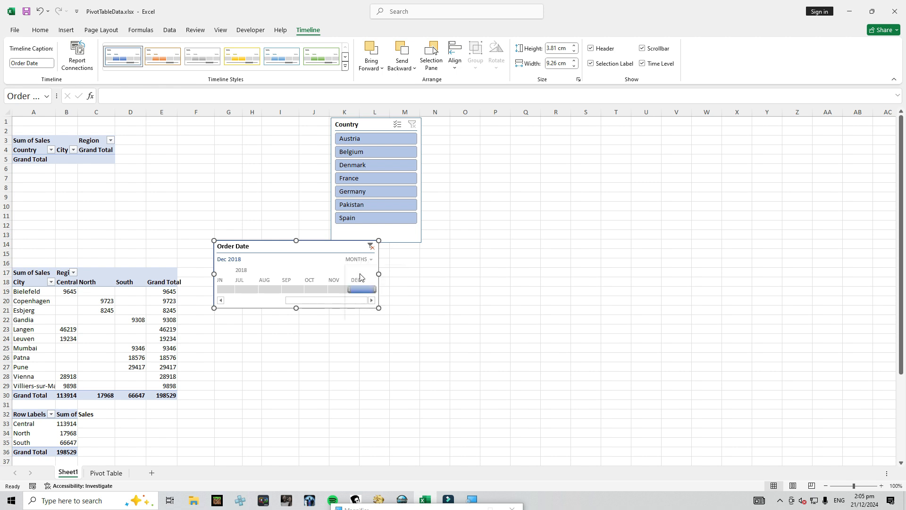
Set the Order Date timeline's level to days, move it beside the Country and City PivotTable, and filter to Dec 3, 2018
click(361, 261)
click(364, 299)
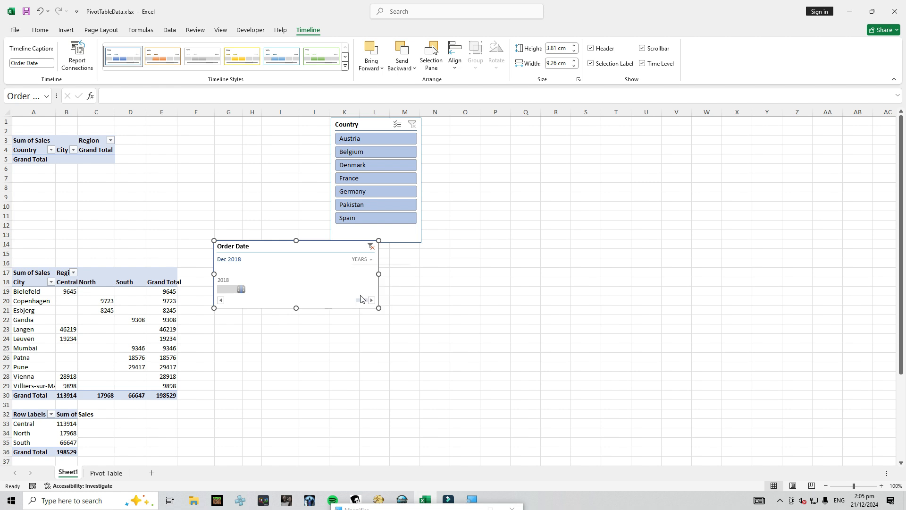
click(360, 263)
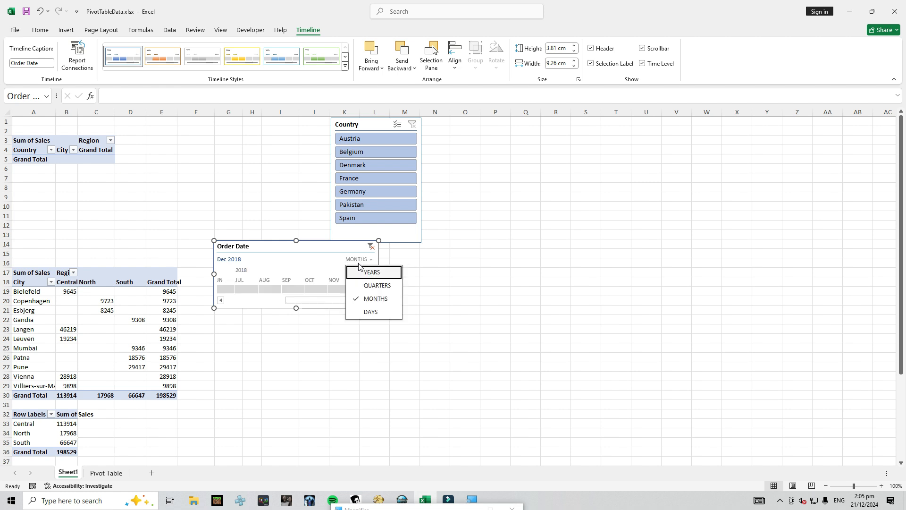
click(364, 312)
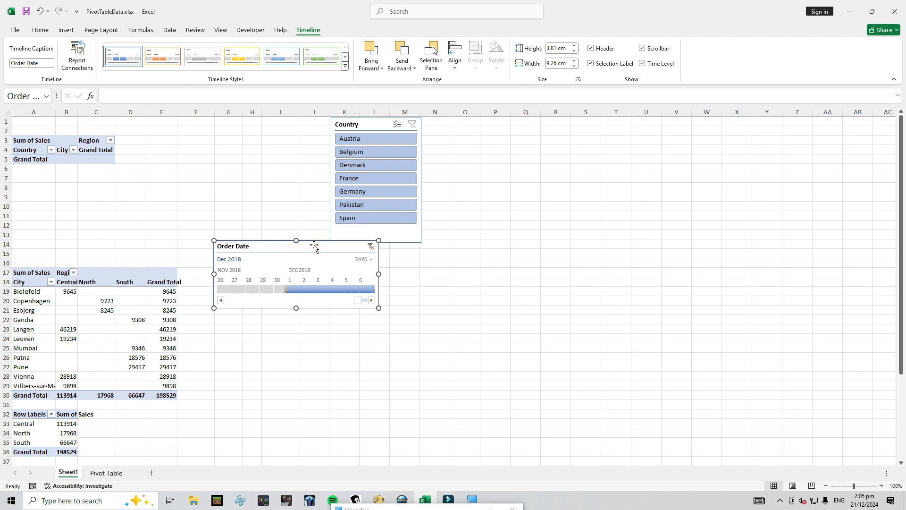
drag(269, 249, 197, 131)
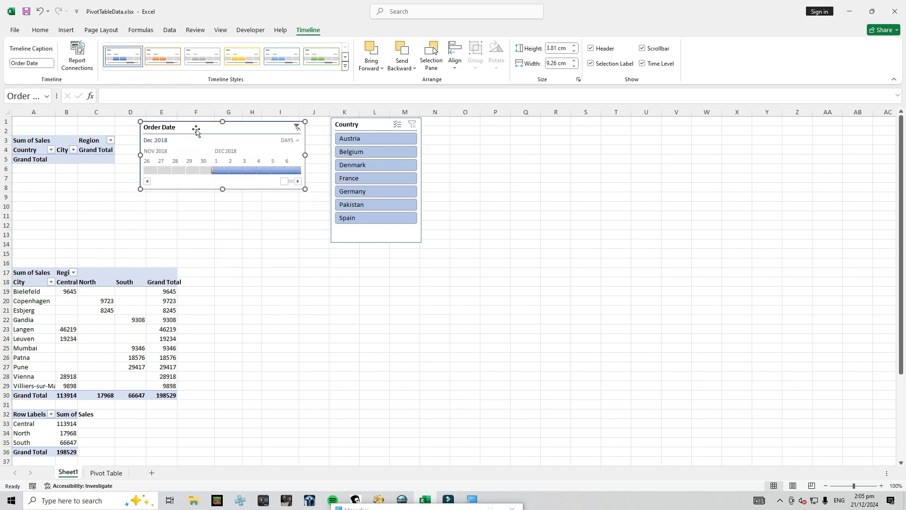
click(189, 171)
drag(191, 171, 257, 170)
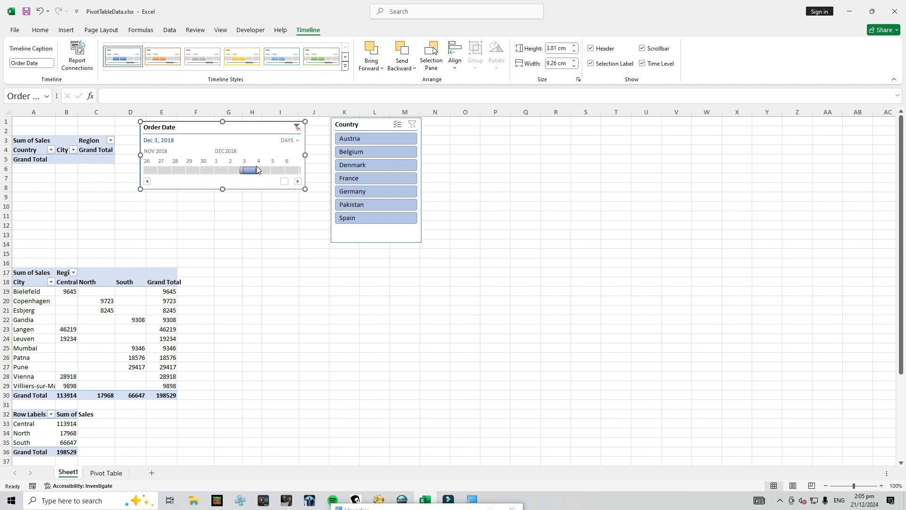
Delete the Order Date timeline and move the Country slicer farther away from the Country and City PivotTable
key(Delete)
drag(380, 124, 497, 138)
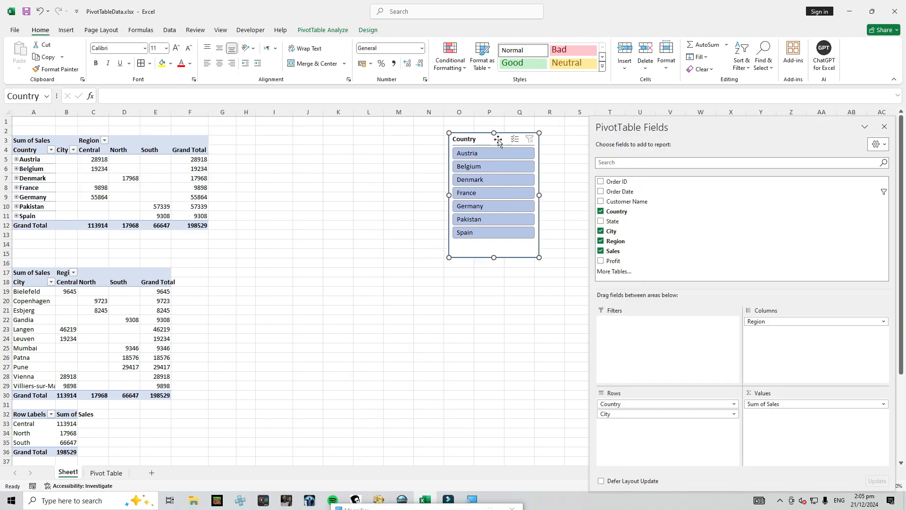
Remove the City and Region PivotTables in rows 17 to 40 below the Country and City PivotTable
drag(8, 276, 1, 424)
right_click(2, 362)
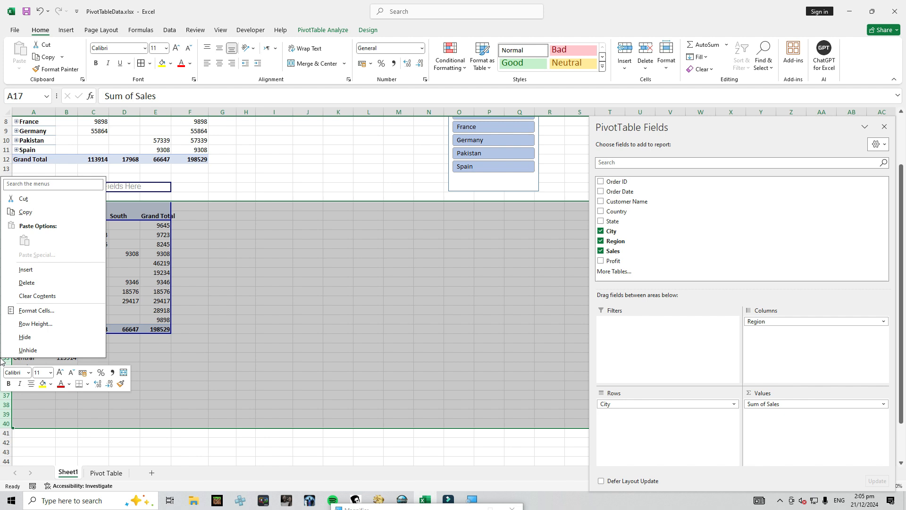
click(21, 296)
click(20, 290)
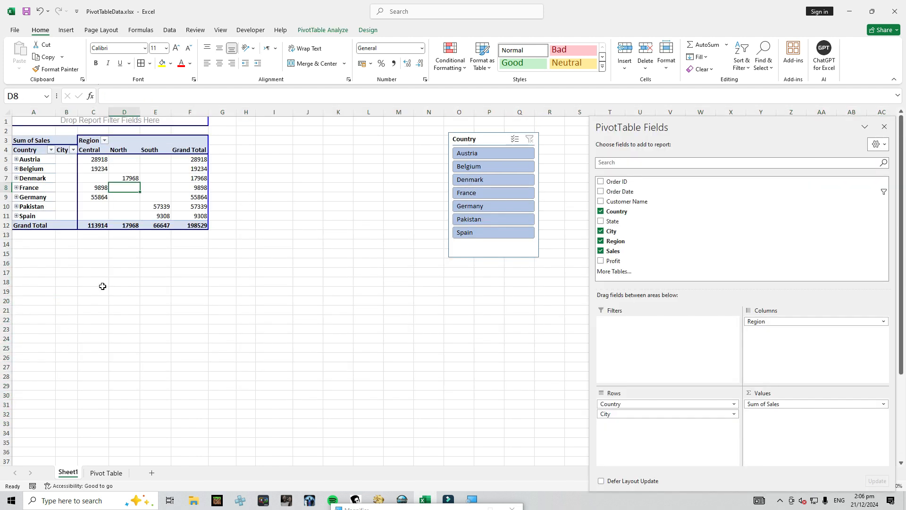
Try a column chart based on the whole Country and City PivotTable, and delete it
click(33, 137)
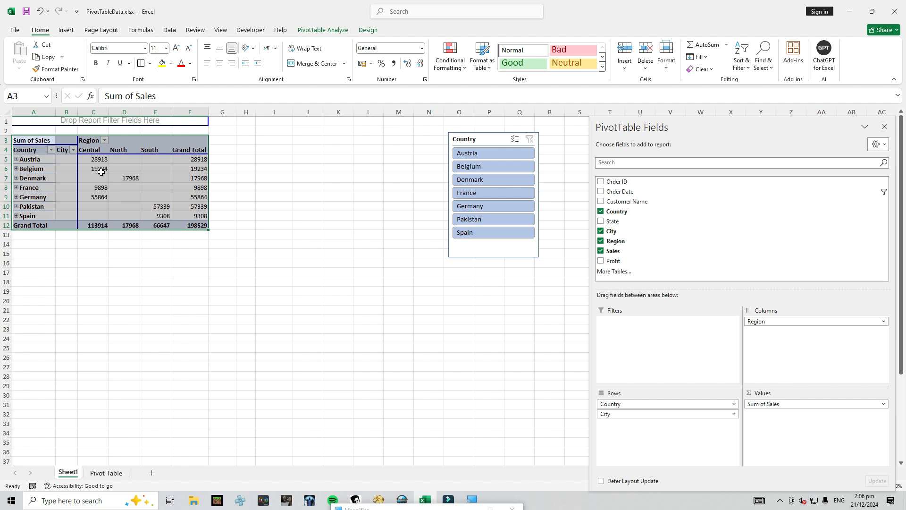
click(66, 29)
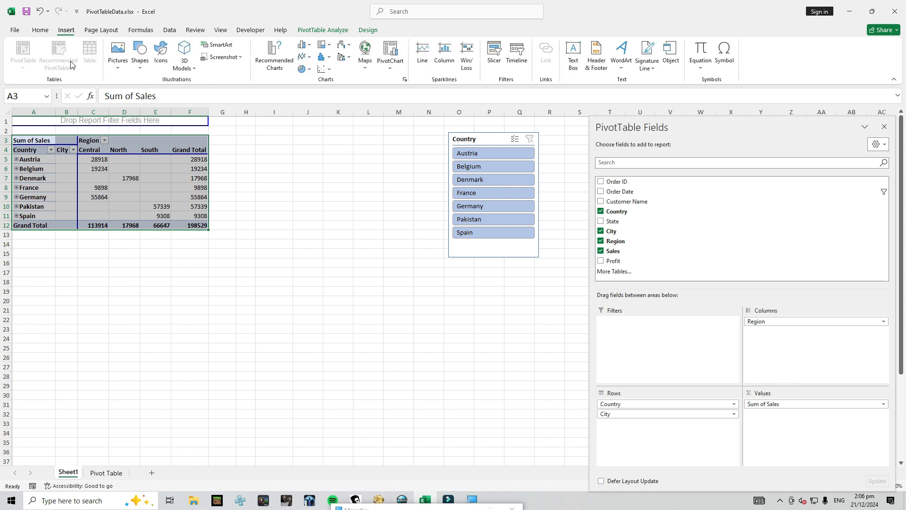
click(304, 51)
click(308, 75)
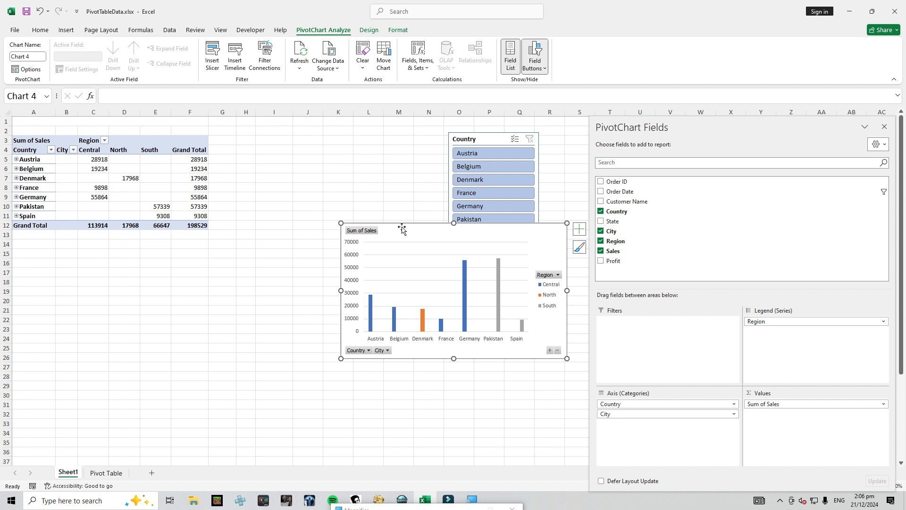
key(Delete)
Create a PivotChart on a new worksheet from the Pivot Table sheet's source range $A$1:$I$64
click(106, 472)
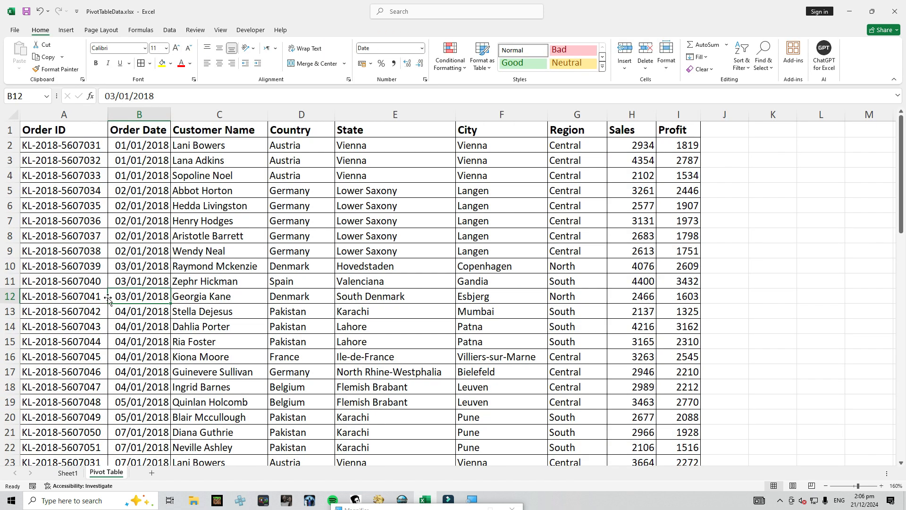
click(66, 30)
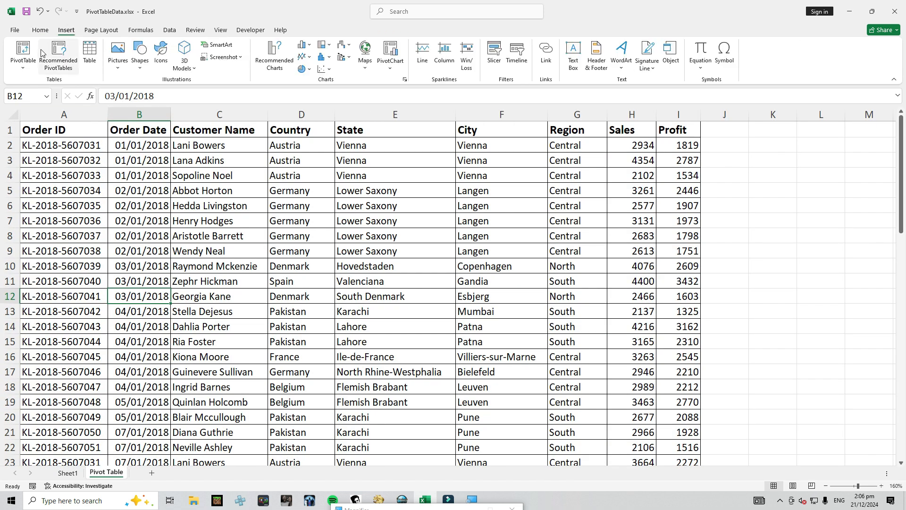
click(392, 51)
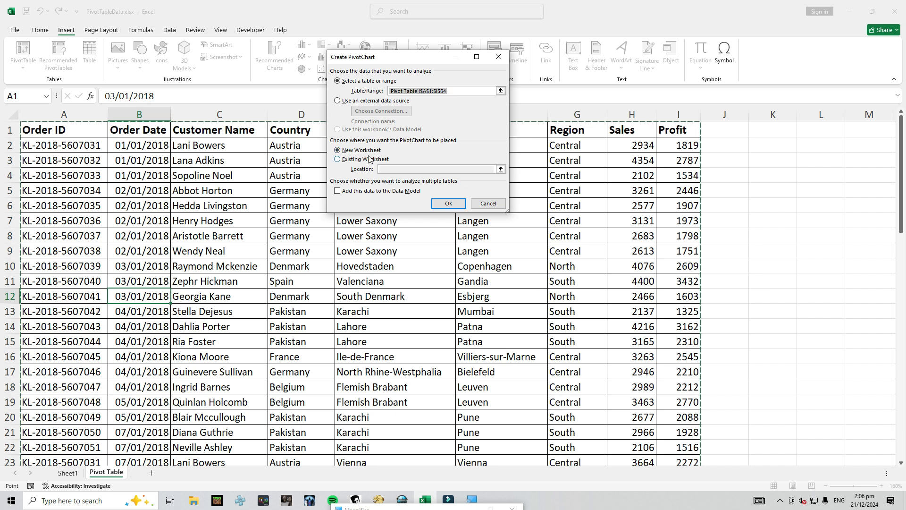
click(446, 205)
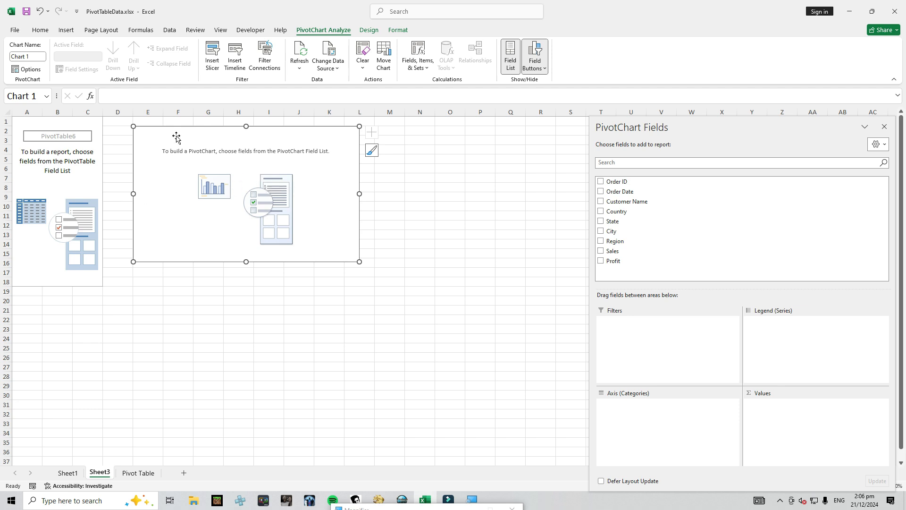
Add Country and State as the PivotChart's axis categories and Sales as its summed values
click(600, 211)
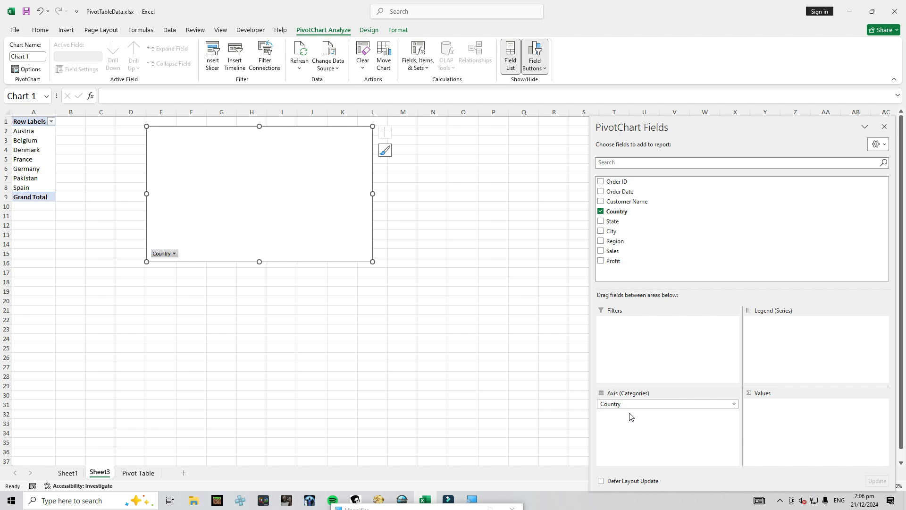
click(601, 221)
click(601, 251)
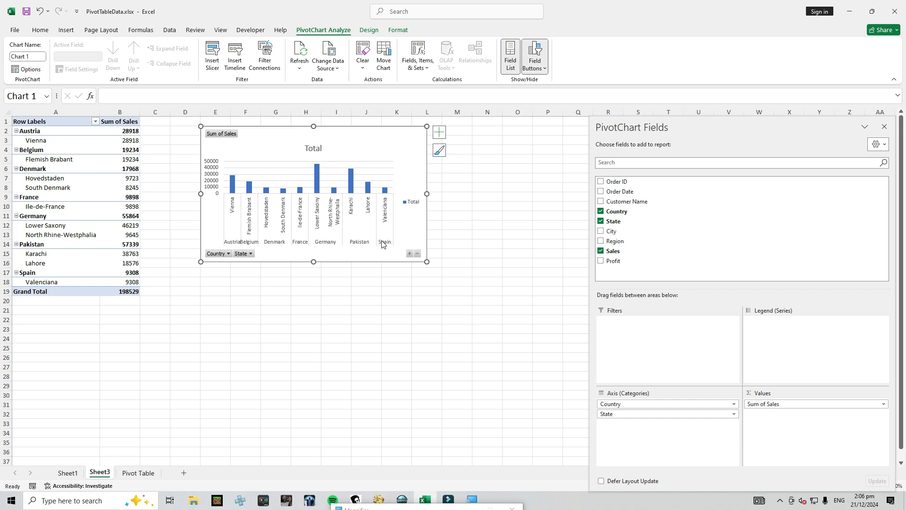
Hide all field buttons and delete the legend on the PivotChart, and widen the chart to about column N
right_click(225, 137)
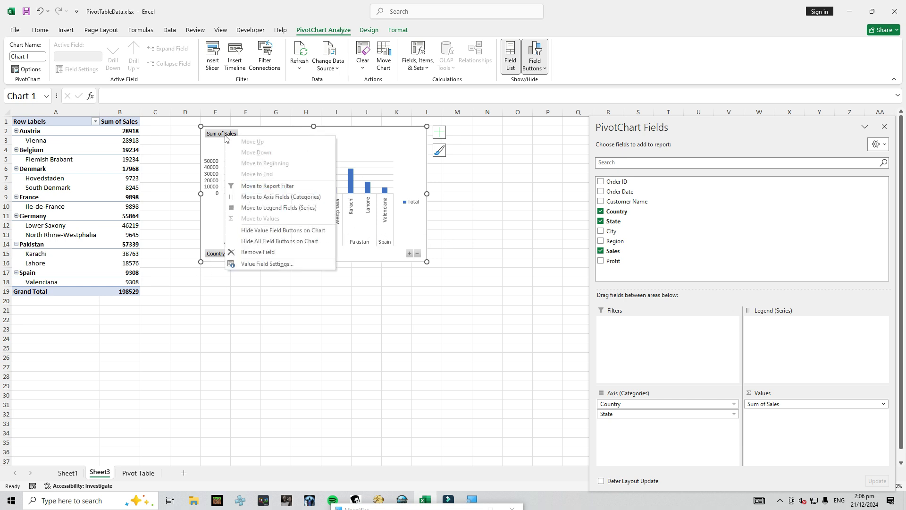
click(250, 242)
click(415, 206)
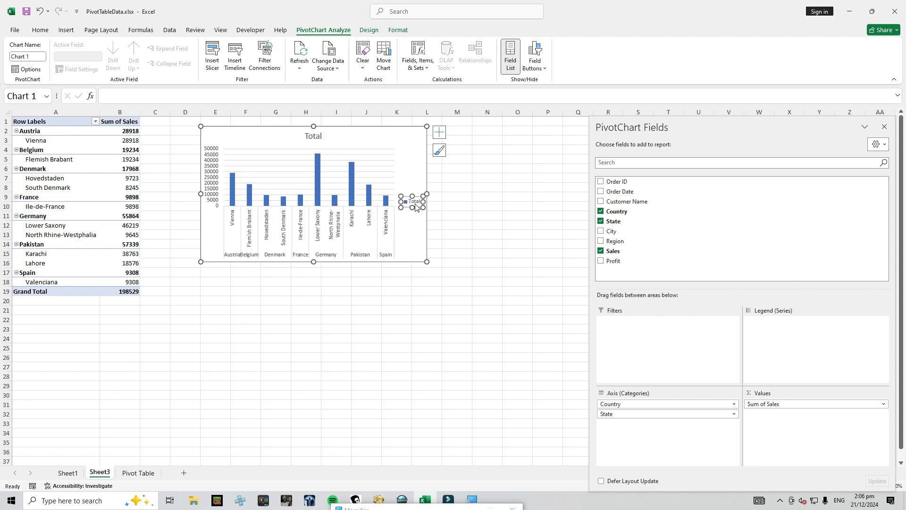
key(Delete)
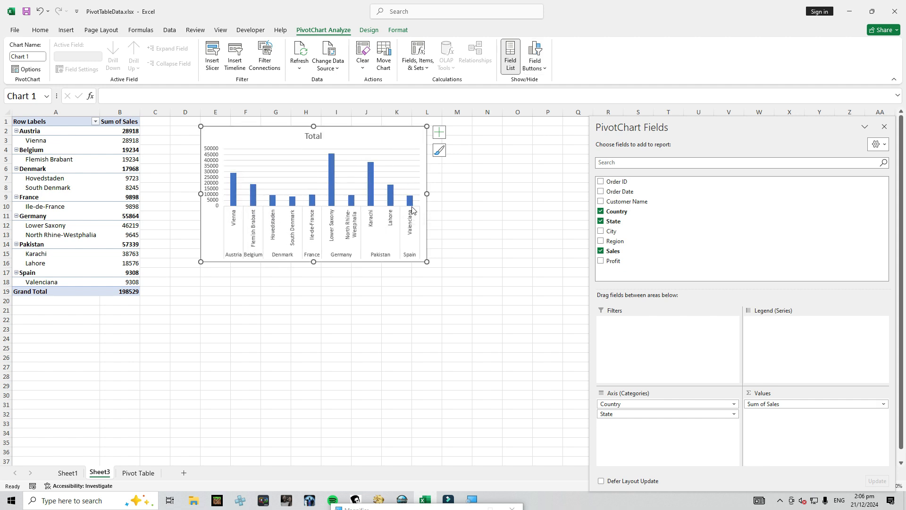
drag(427, 193, 479, 193)
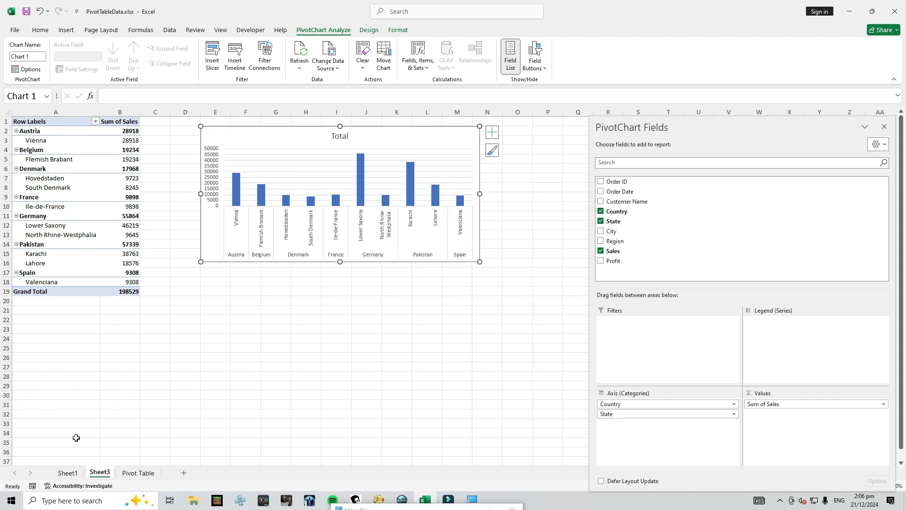
Look at the refresh options for the Country and City PivotTable on Sheet1, and check the source data on the Pivot Table sheet
click(69, 473)
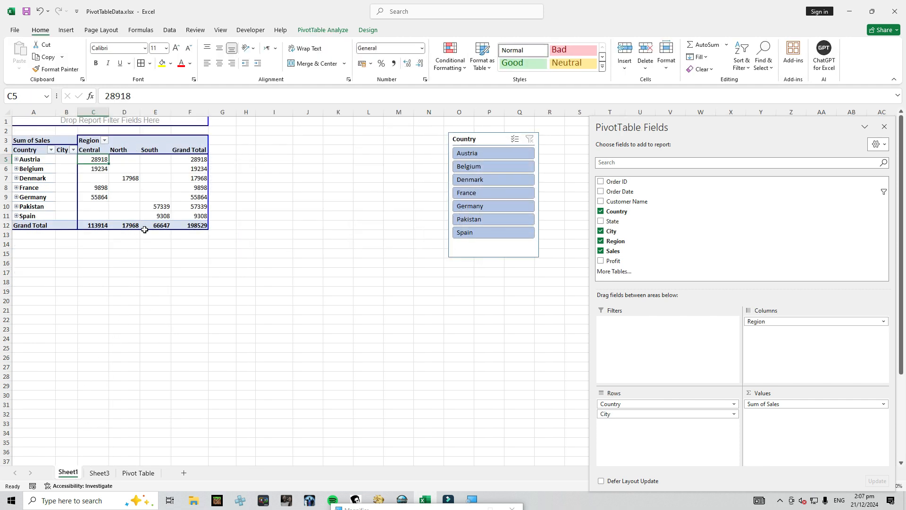
click(166, 180)
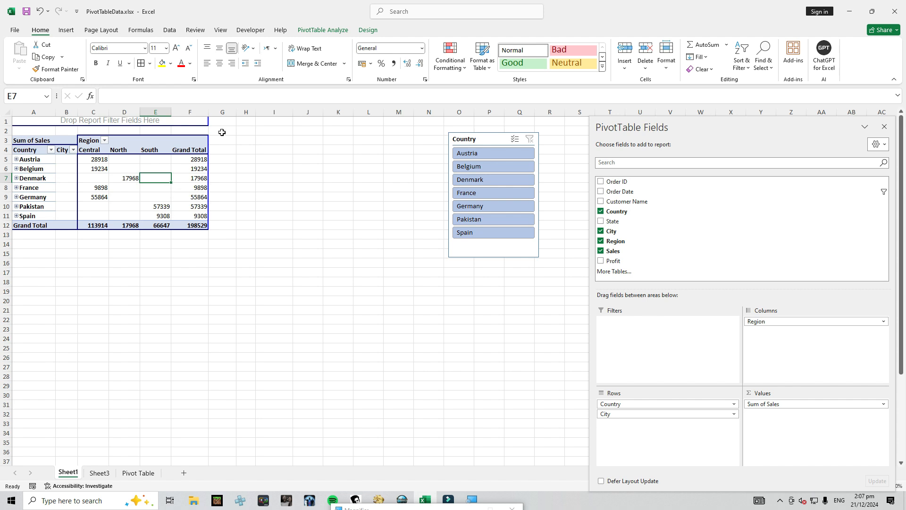
click(320, 31)
click(355, 65)
click(354, 65)
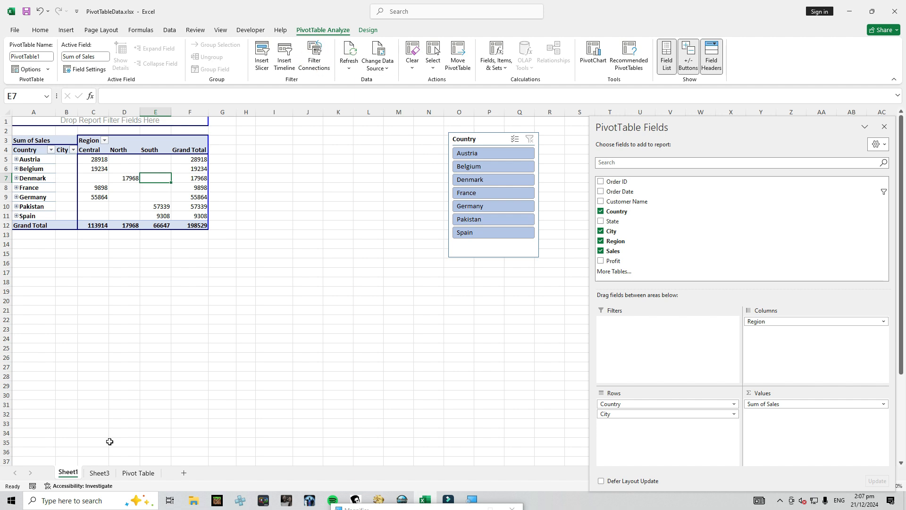
click(124, 474)
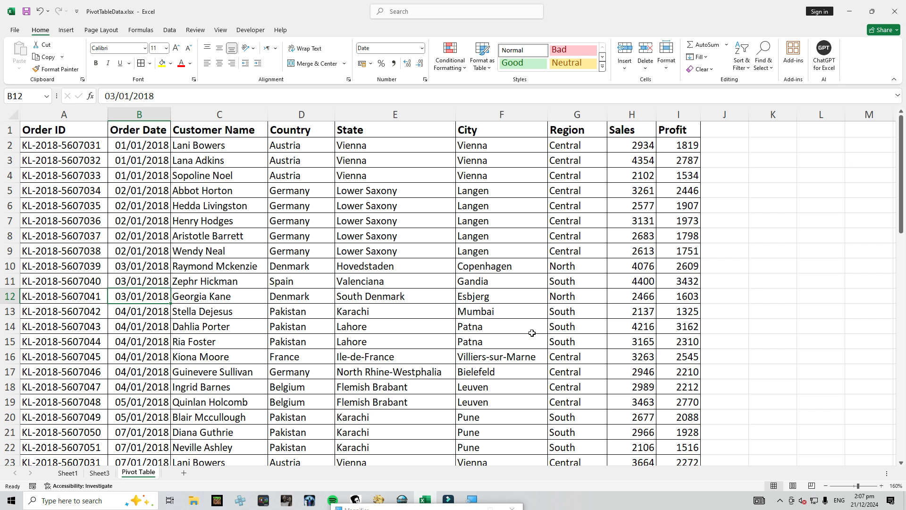
click(69, 473)
click(94, 474)
click(68, 472)
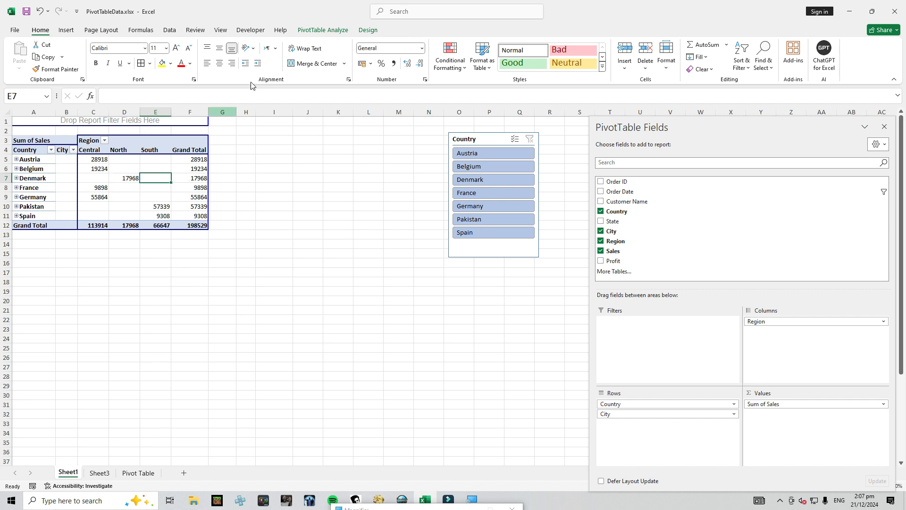
Refresh the Country and City PivotTable on Sheet1 from its source data
click(323, 31)
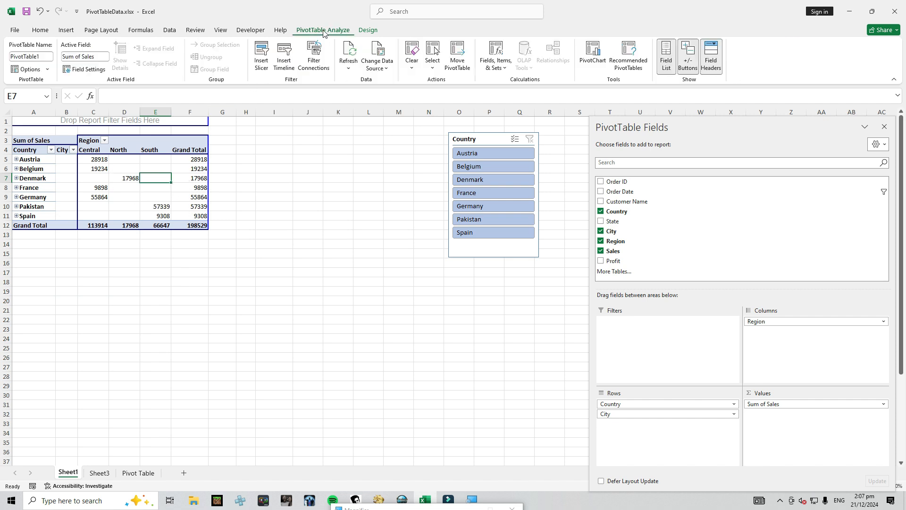
click(350, 51)
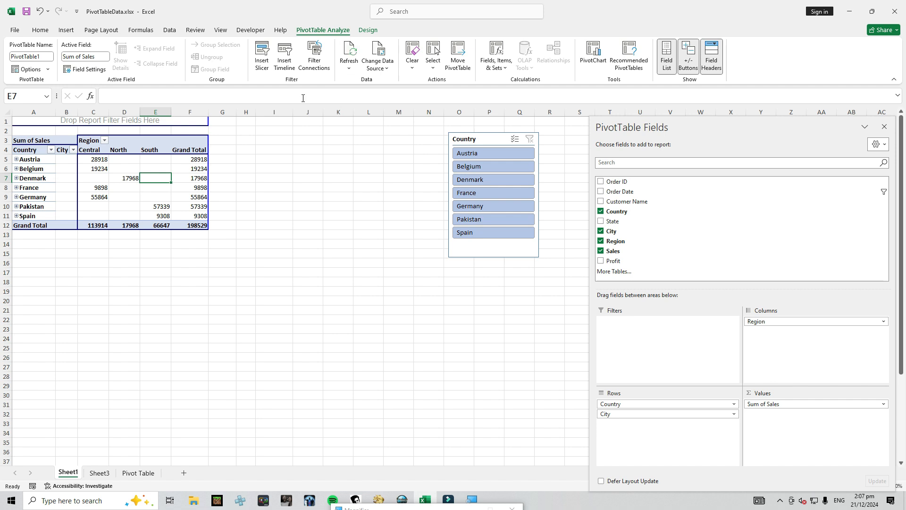
right_click(177, 179)
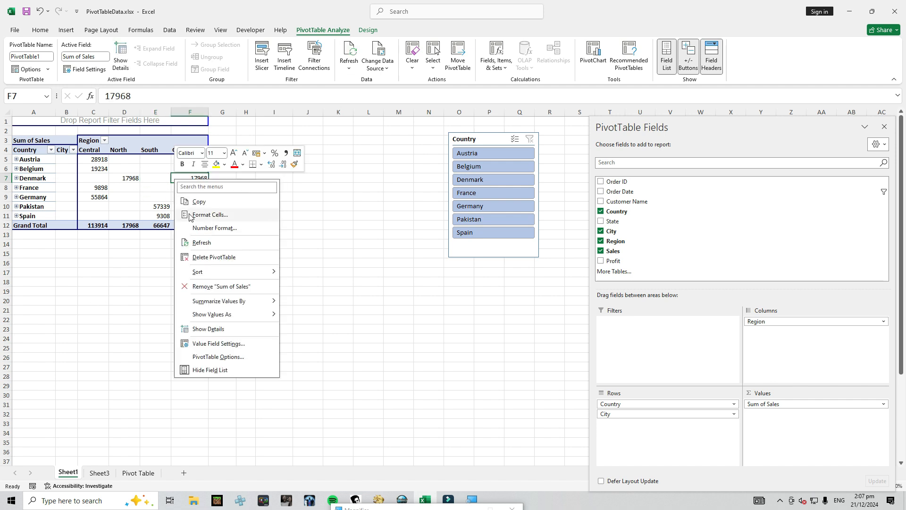
click(205, 243)
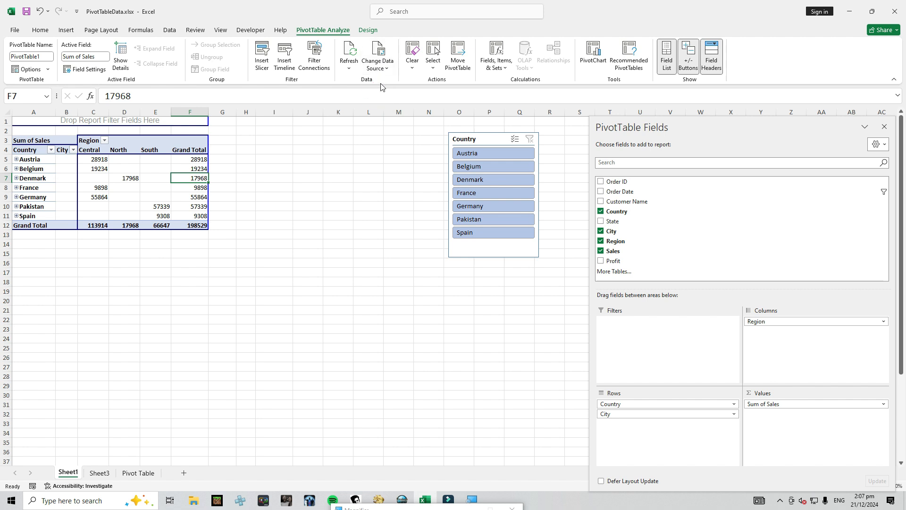
Change the Country and City PivotTable's data source to the range 'Pivot Table'!$A$1:$I$65
click(381, 50)
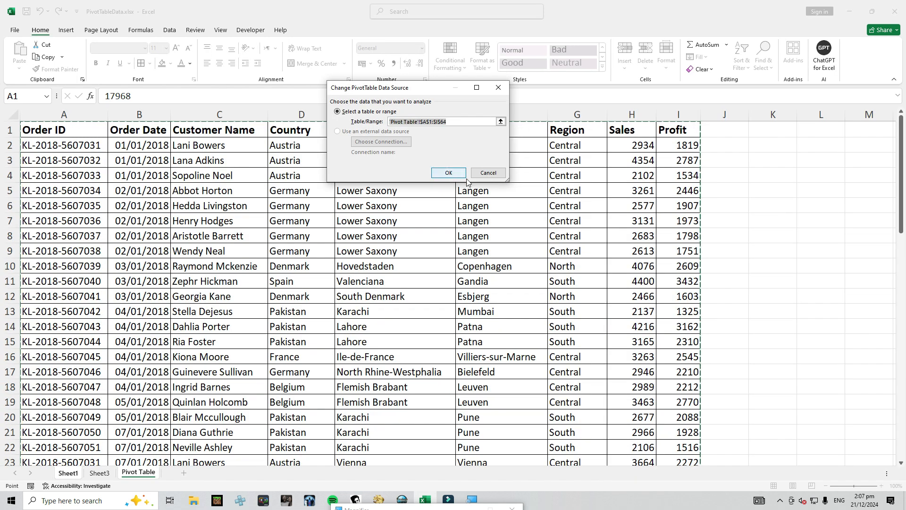
scroll(405, 277, down, 4)
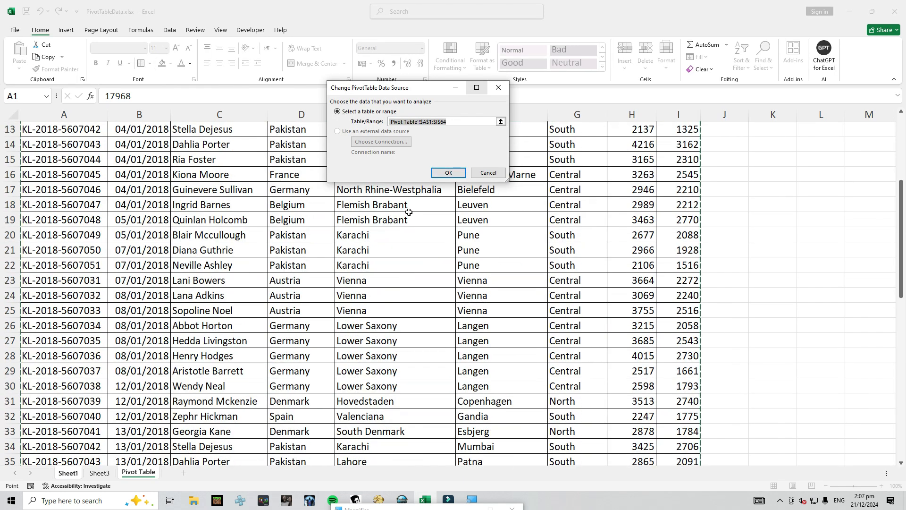
scroll(381, 282, down, 13)
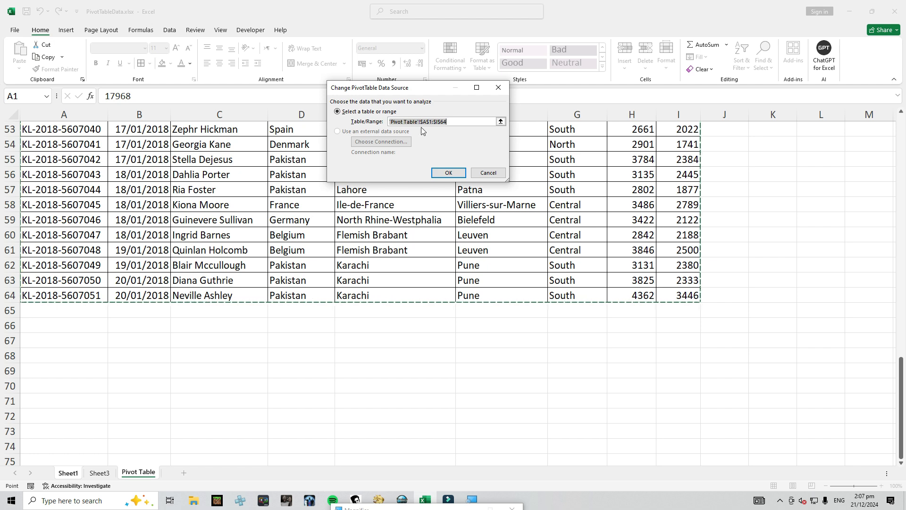
click(453, 122)
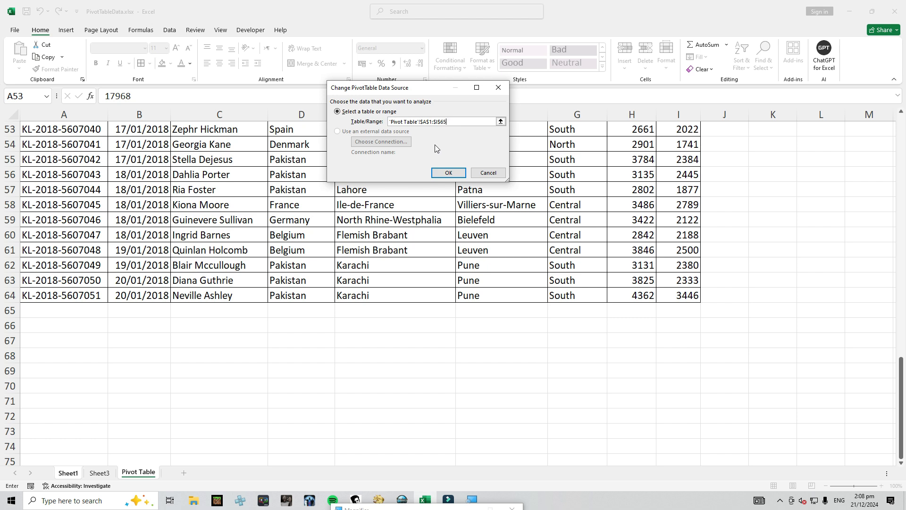
key(Return)
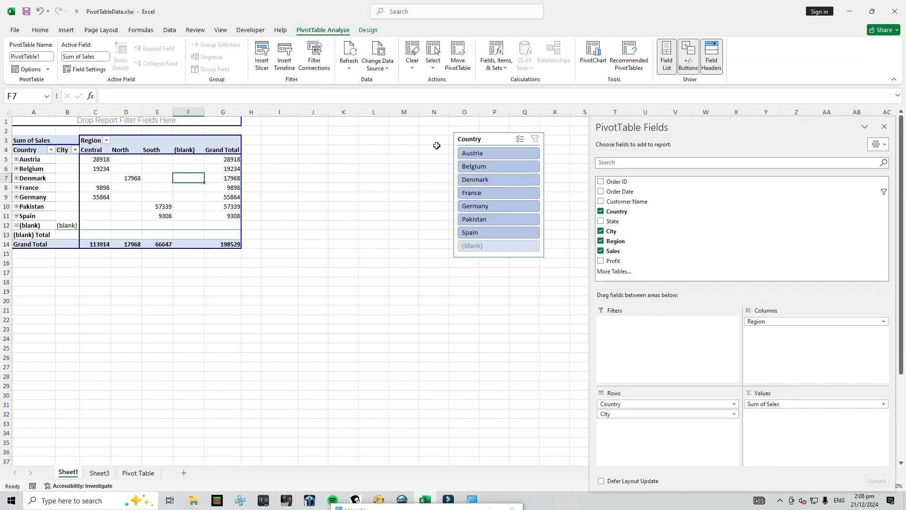
Examine the (blank) country and (blank) Total rows of the PivotTable on Sheet1
click(58, 226)
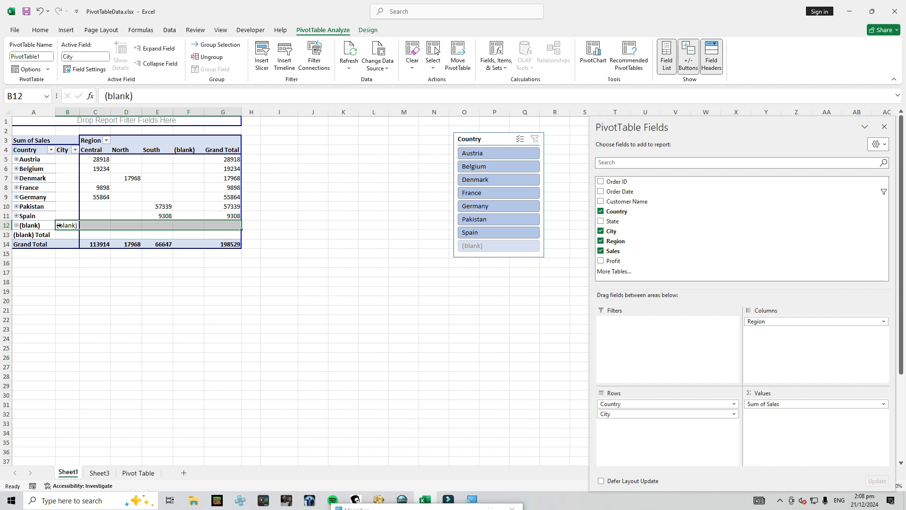
click(44, 227)
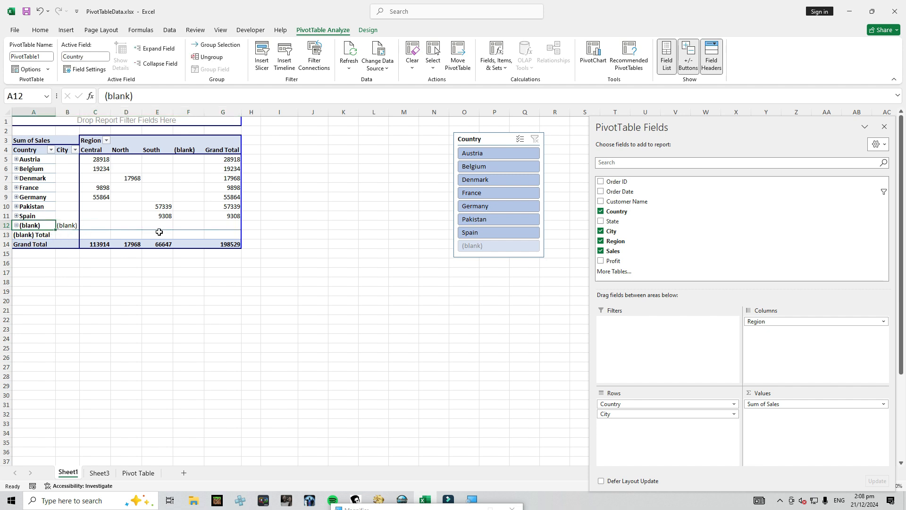
drag(208, 222, 28, 236)
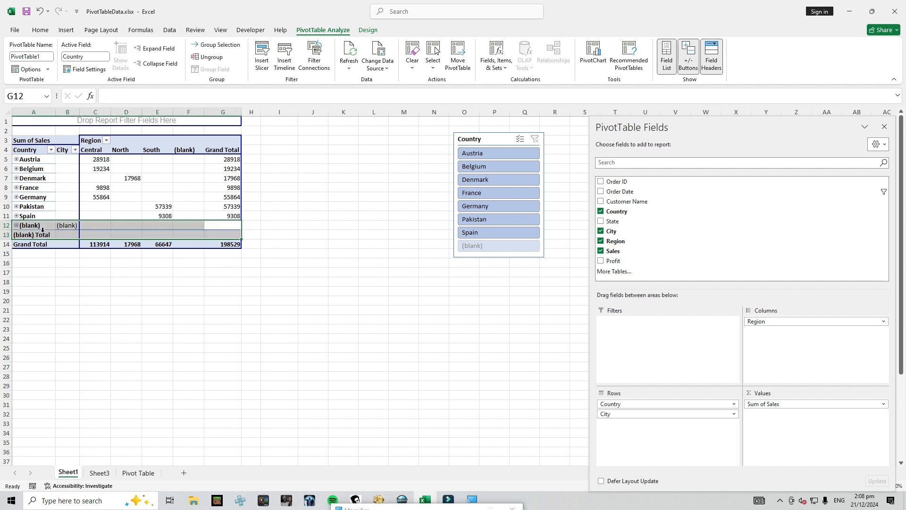
click(218, 189)
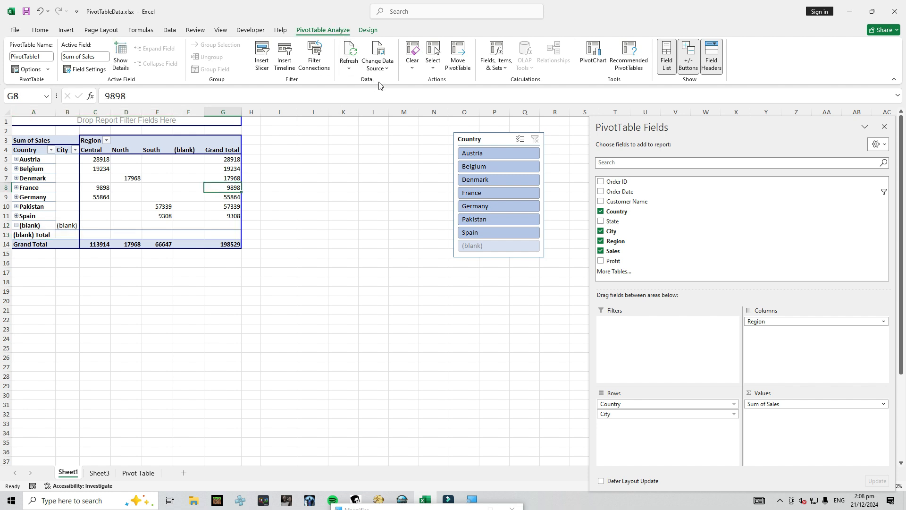
Clear all fields and filters from the Country and City PivotTable, and undo the clearing
click(413, 53)
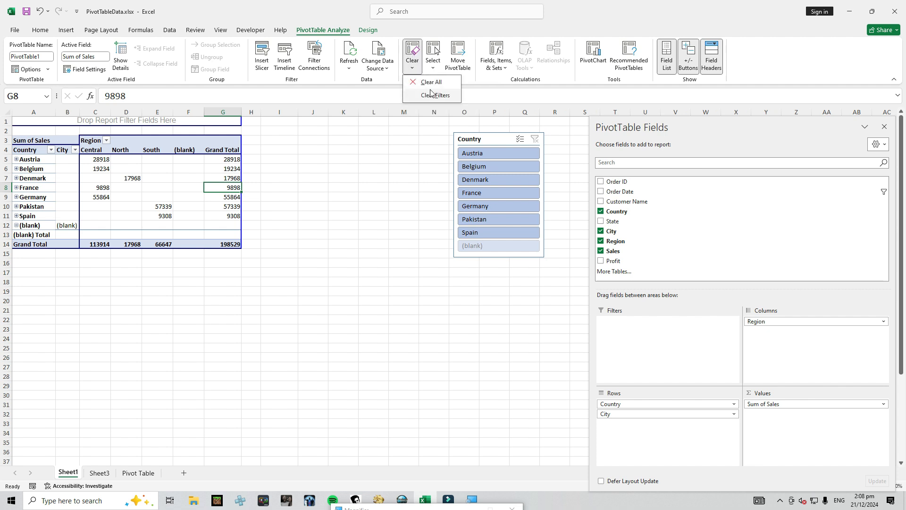
click(429, 83)
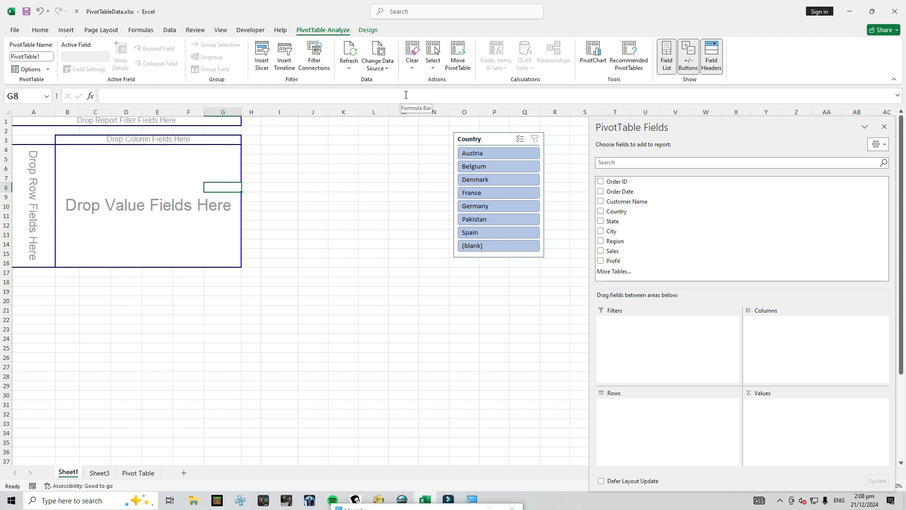
key(ctrl+z)
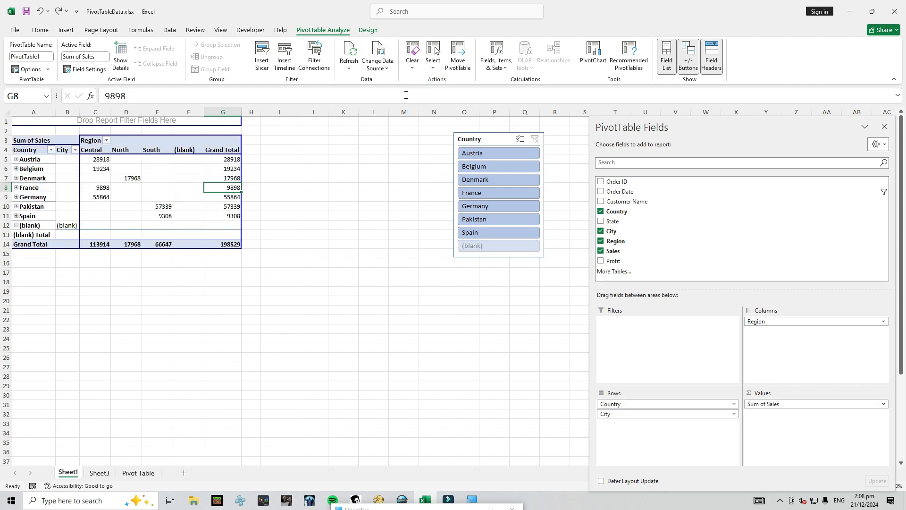
Select the entire PivotTable, its values and its labels in turn, and switch off Enable Selection
click(432, 64)
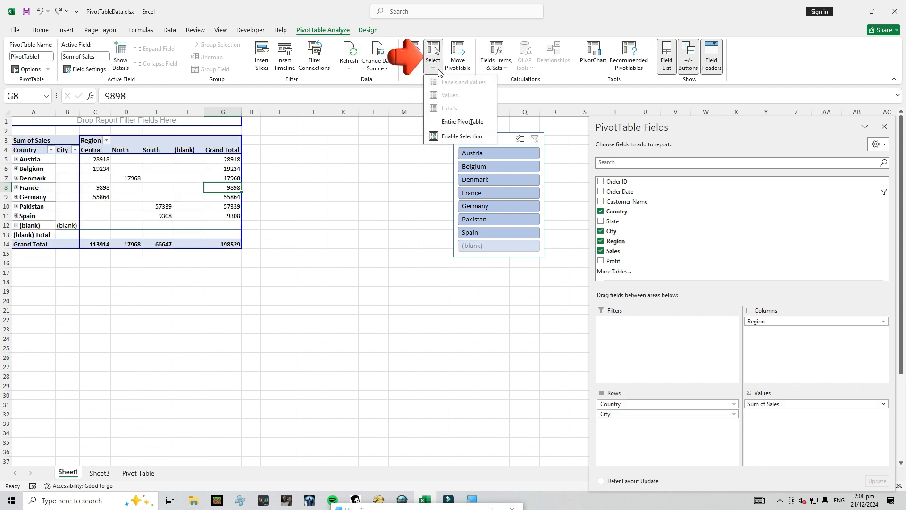
click(458, 122)
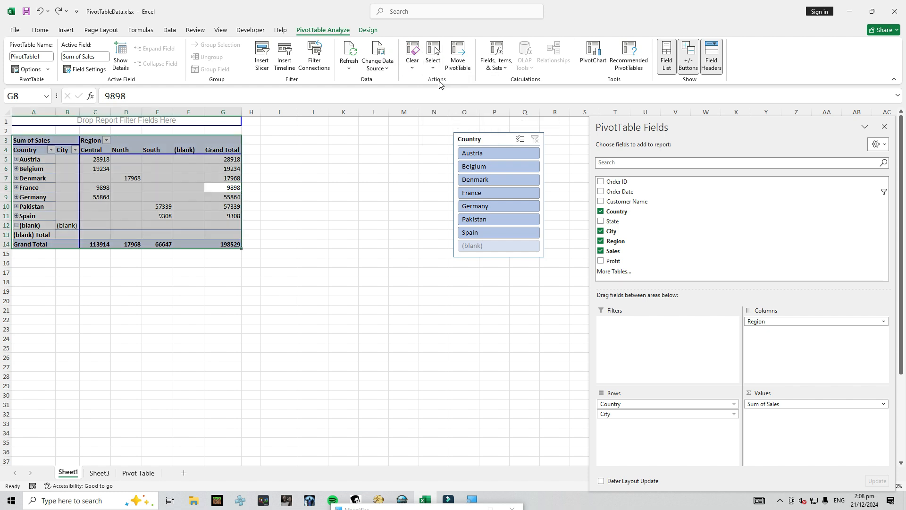
click(432, 61)
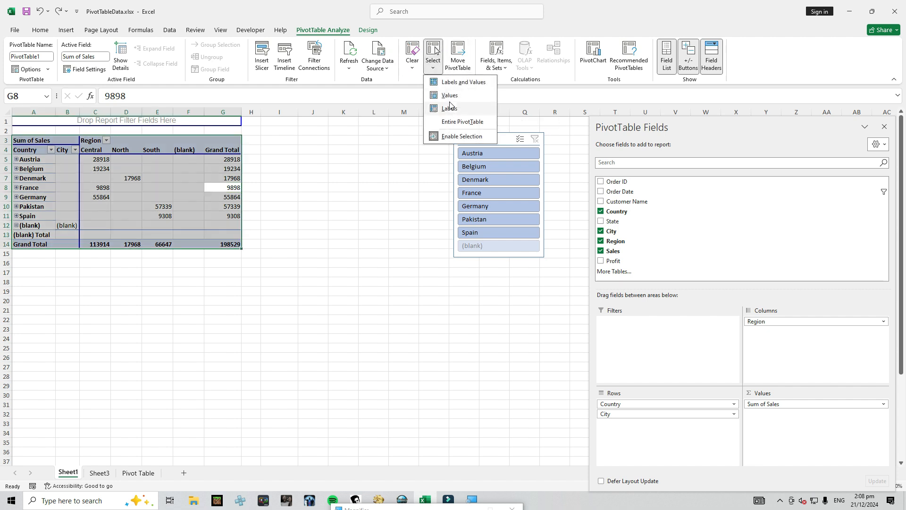
click(449, 96)
click(431, 70)
click(449, 109)
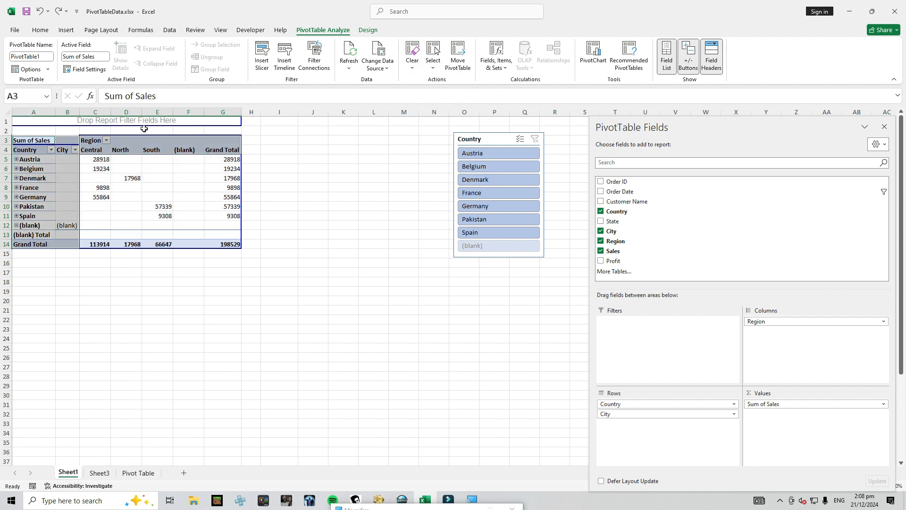
click(433, 68)
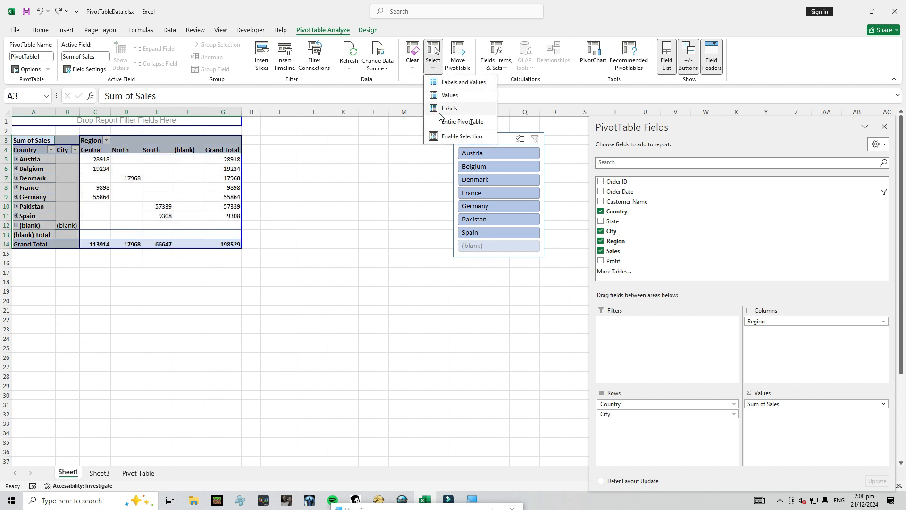
click(449, 137)
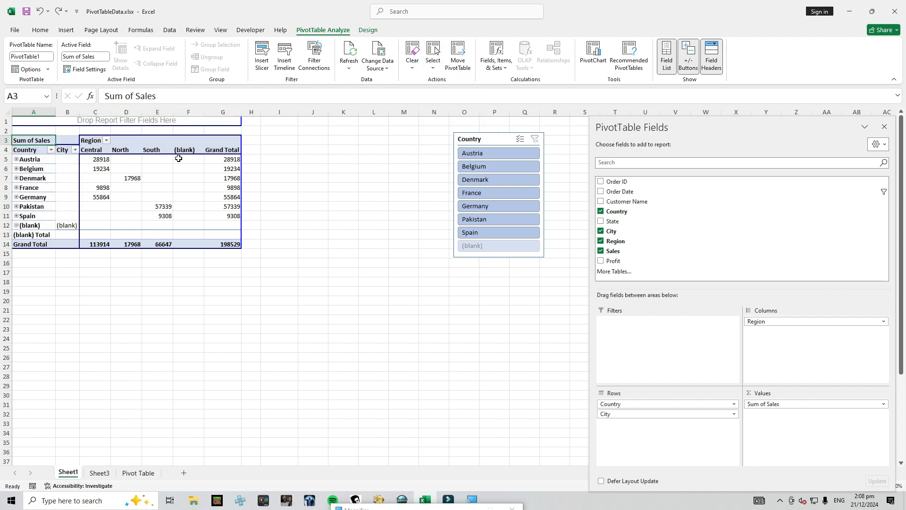
Look at the placement options for moving the PivotTable, and leave them without moving it
click(461, 57)
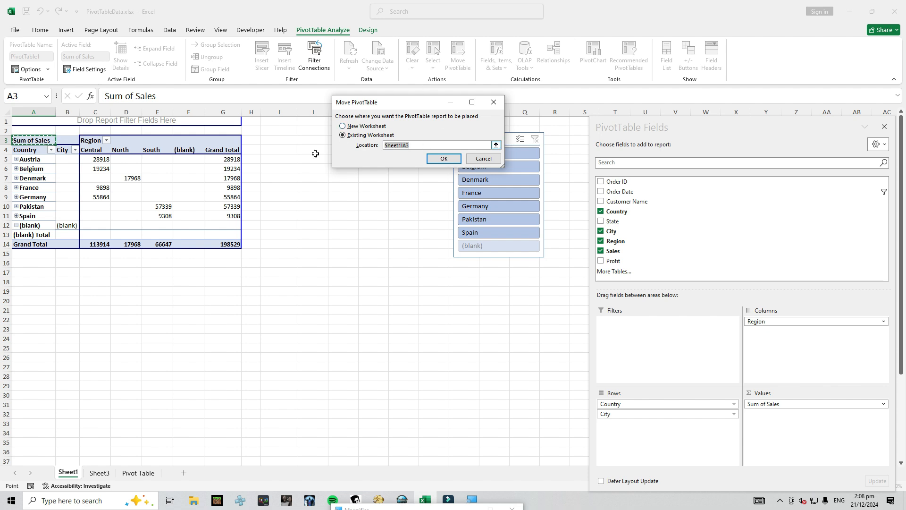
click(483, 158)
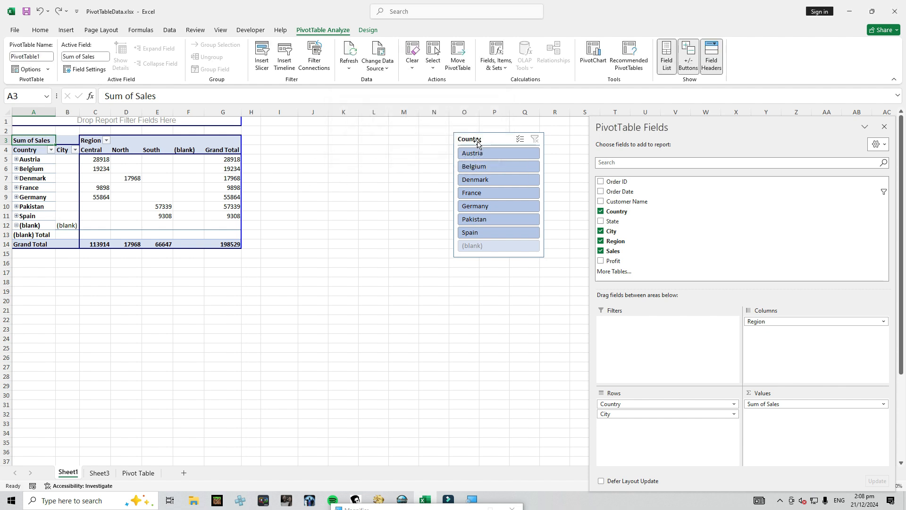
Insert a Clustered Column PivotChart from the PivotTable, move it closer to the table, and delete it
click(589, 54)
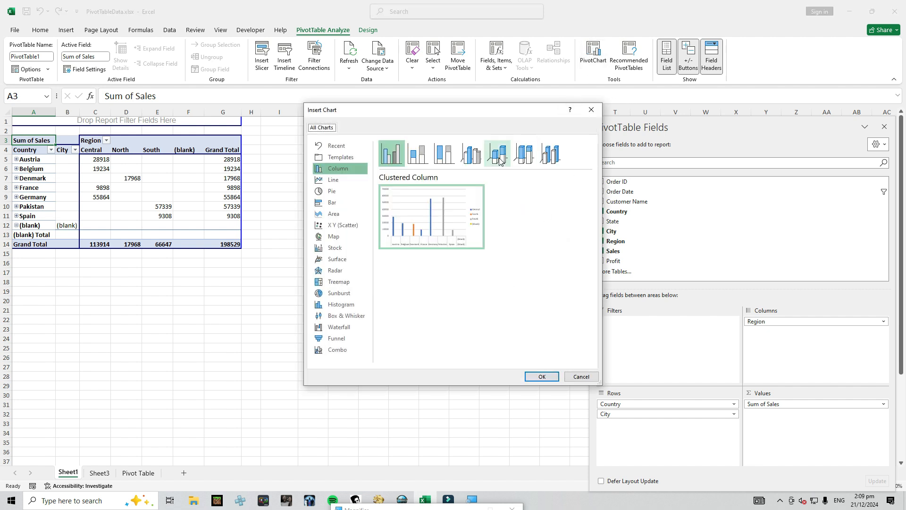
click(538, 376)
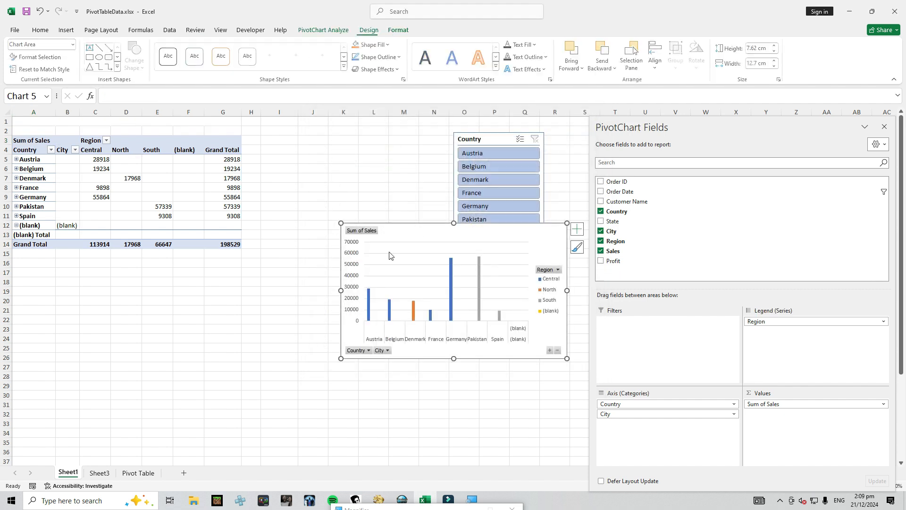
drag(425, 234, 345, 153)
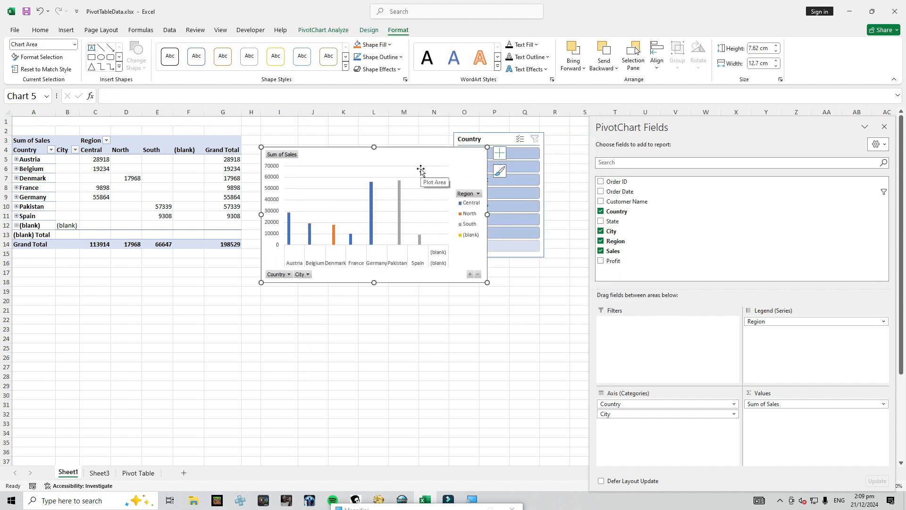
key(Delete)
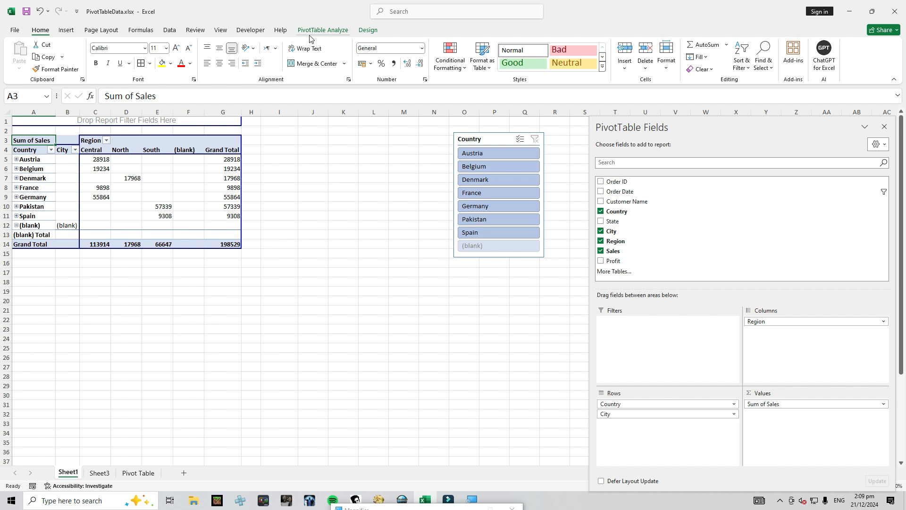
Hide the PivotTable's field list and show it again
click(323, 30)
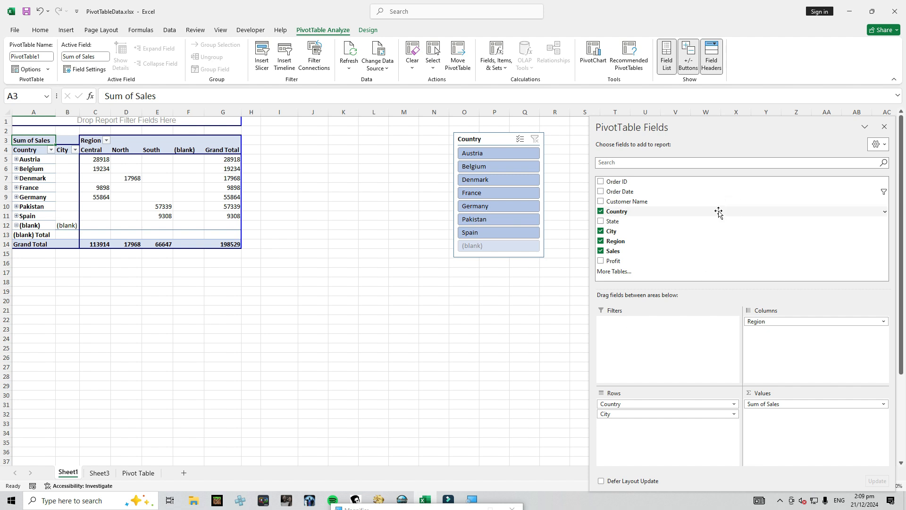
click(667, 57)
click(667, 56)
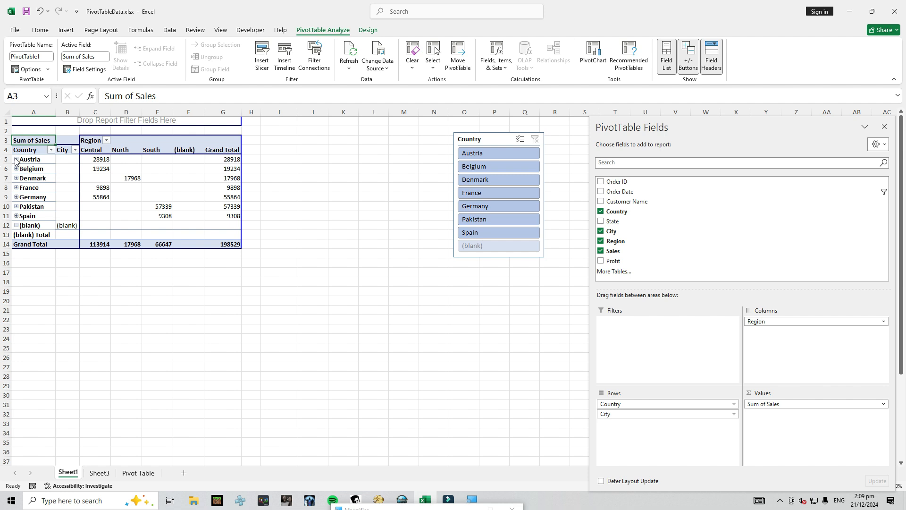
Hide the field headers of the Country and City PivotTable and show them again
click(21, 113)
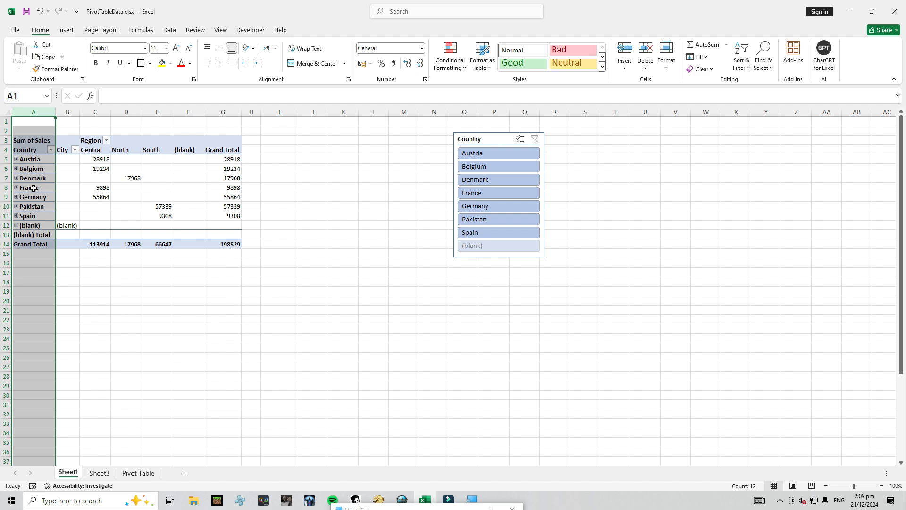
click(26, 197)
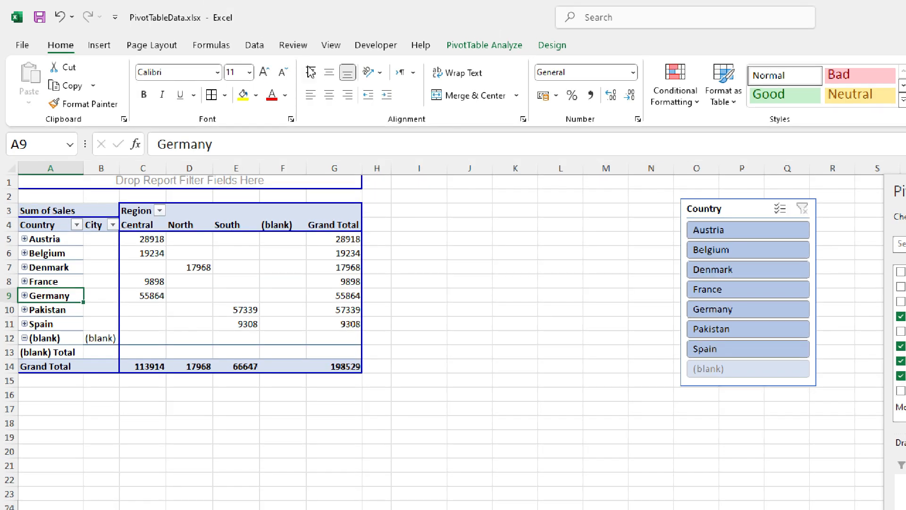
click(499, 47)
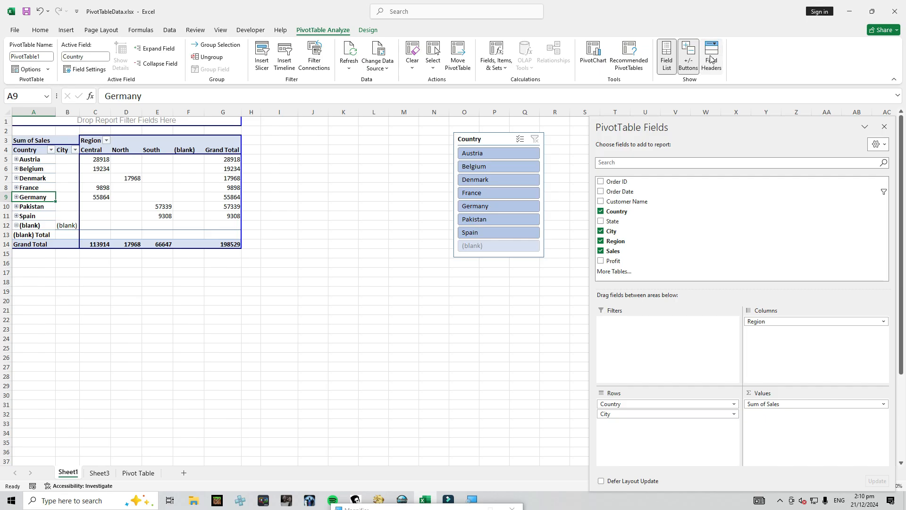
click(7, 150)
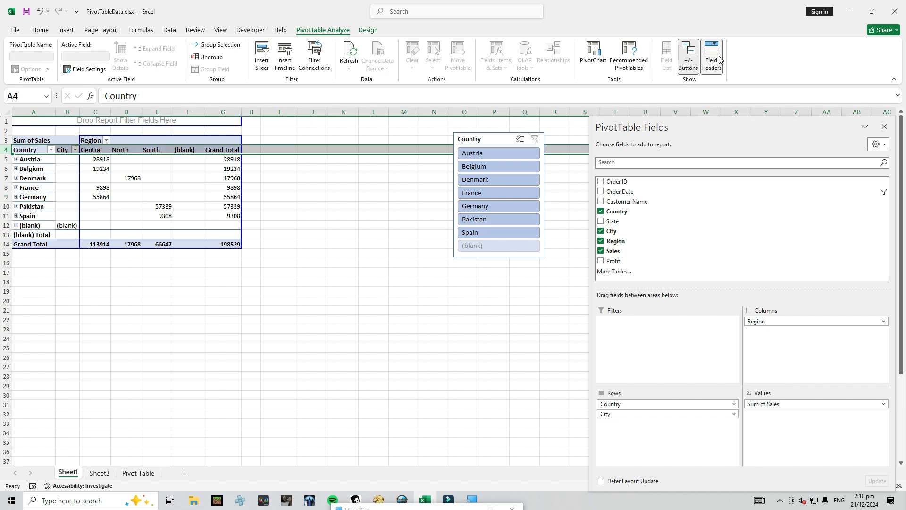
click(716, 57)
click(717, 59)
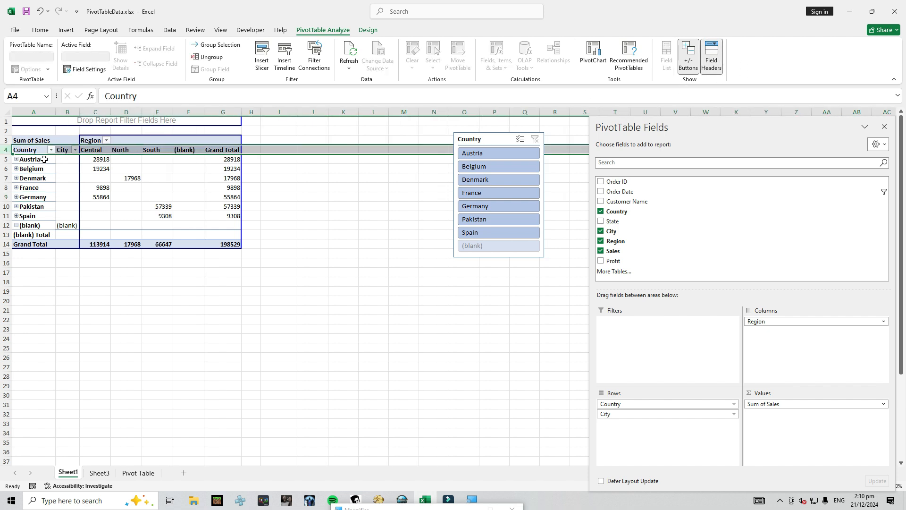
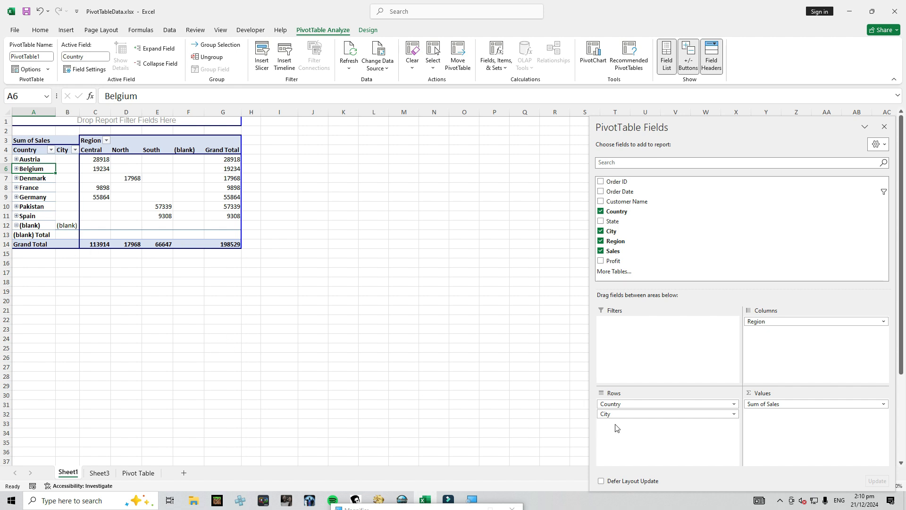
Move the Country field from the rows to the report filters and filter the PivotTable to Austria
drag(616, 405, 622, 326)
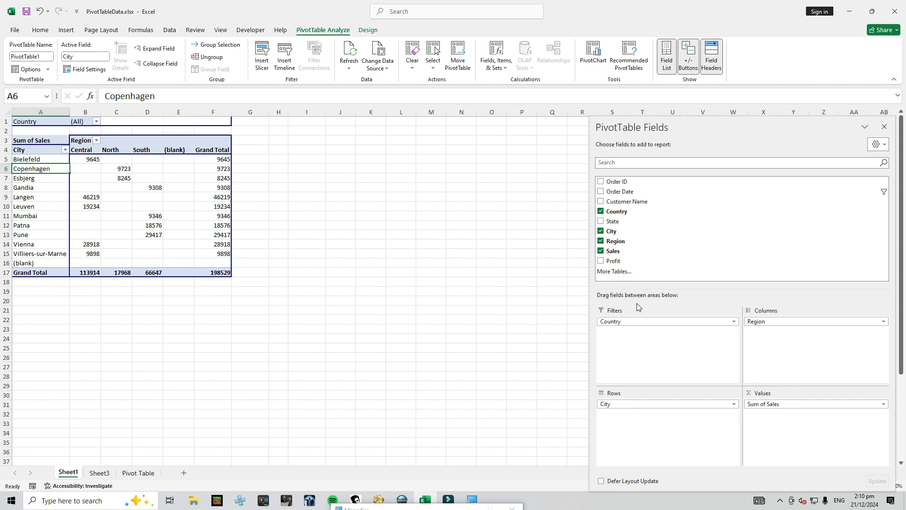
click(96, 122)
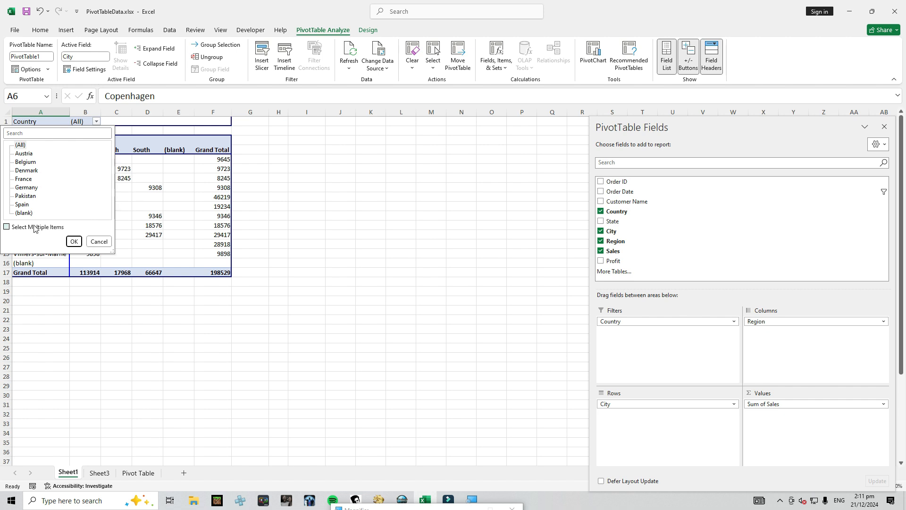
click(24, 153)
click(73, 241)
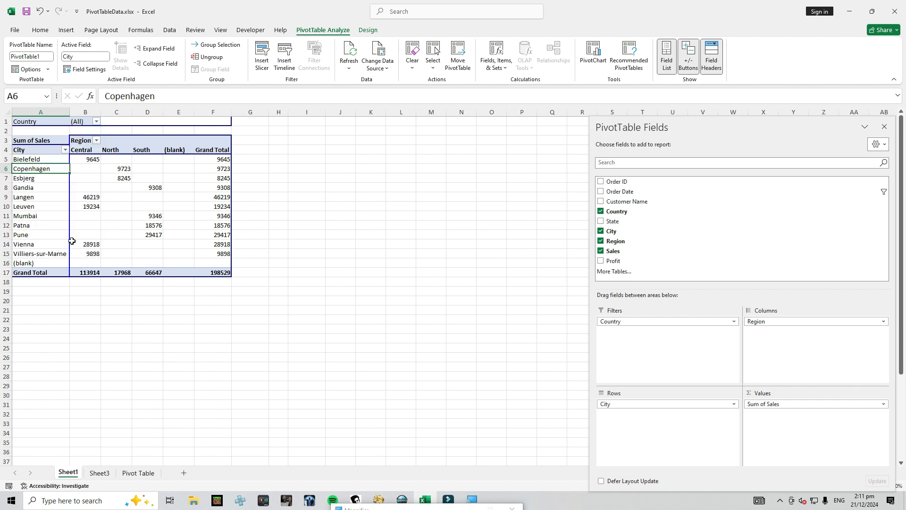
Allow multiple items in the Country report filter and select all countries
click(71, 122)
click(80, 122)
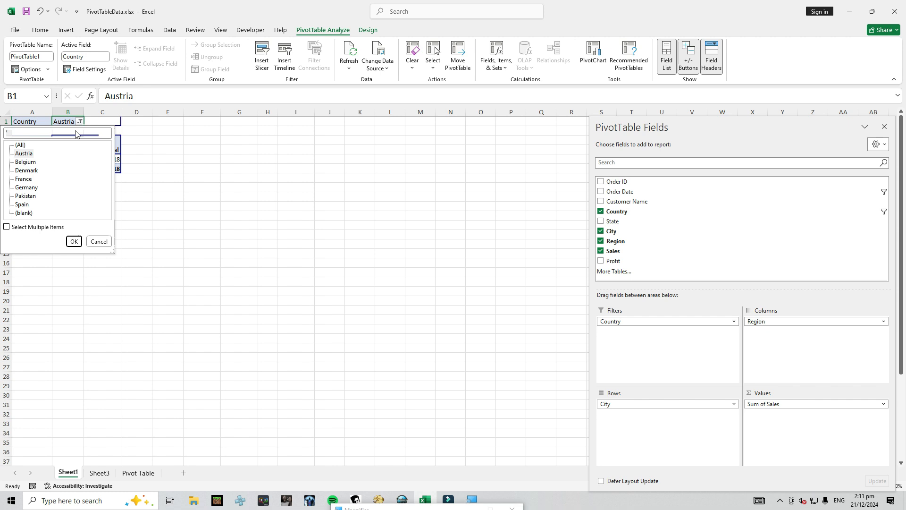
click(9, 229)
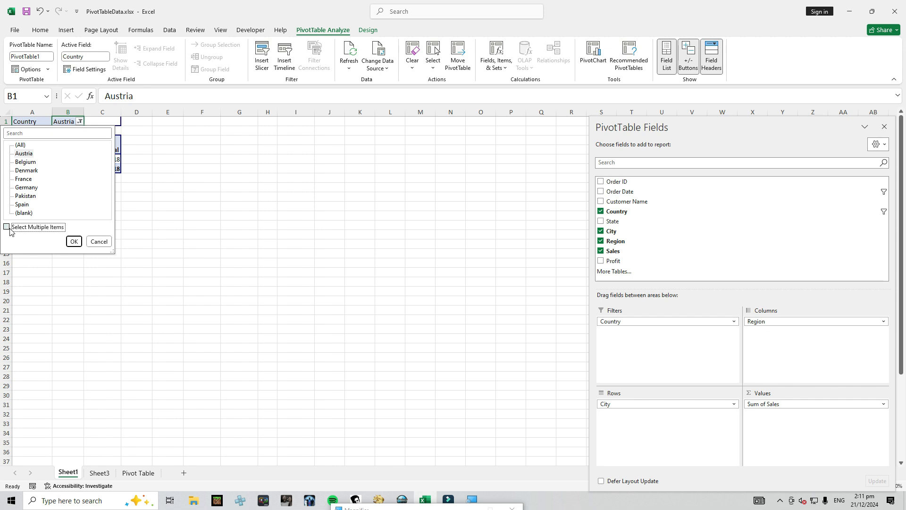
click(17, 162)
click(17, 171)
click(17, 179)
click(17, 188)
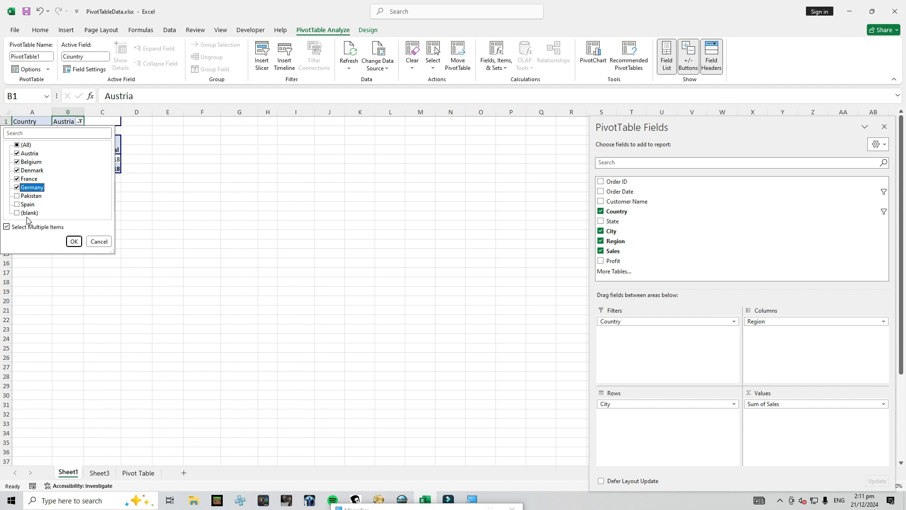
click(19, 146)
click(73, 242)
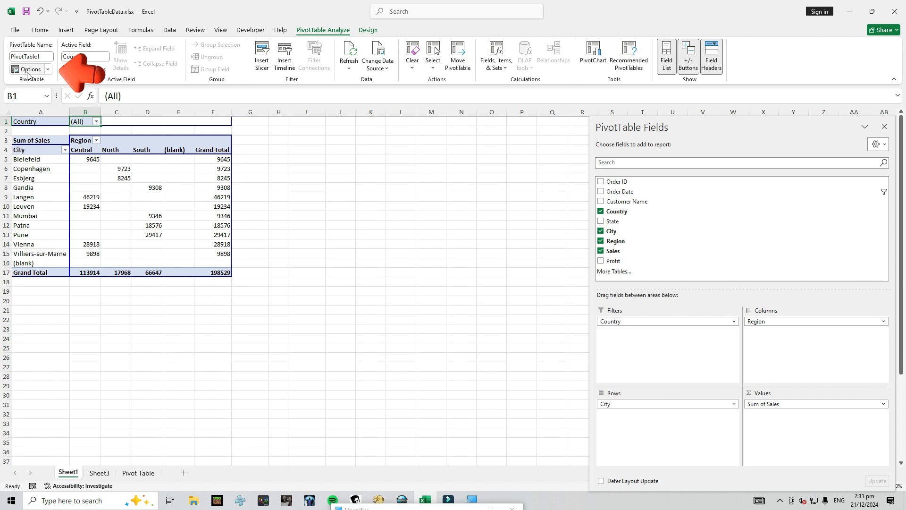
Generate a separate report filter page for each item of the Country filter
click(48, 70)
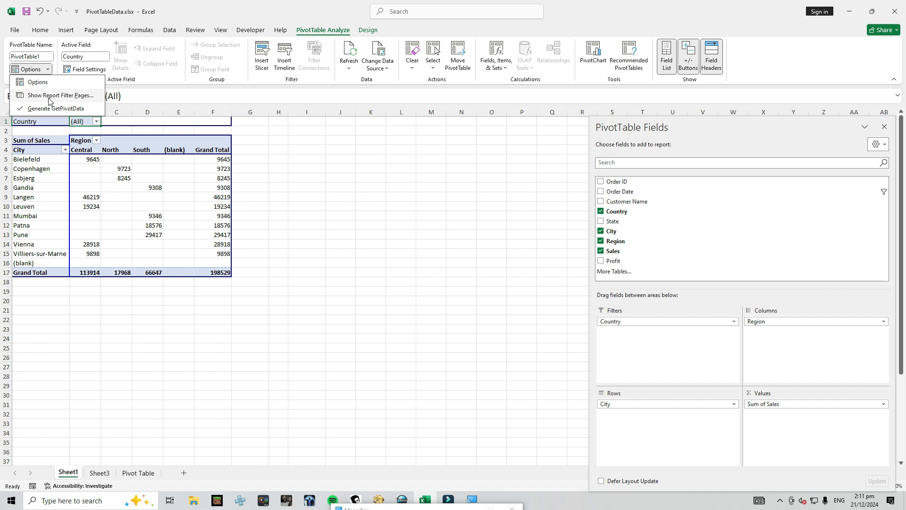
click(46, 96)
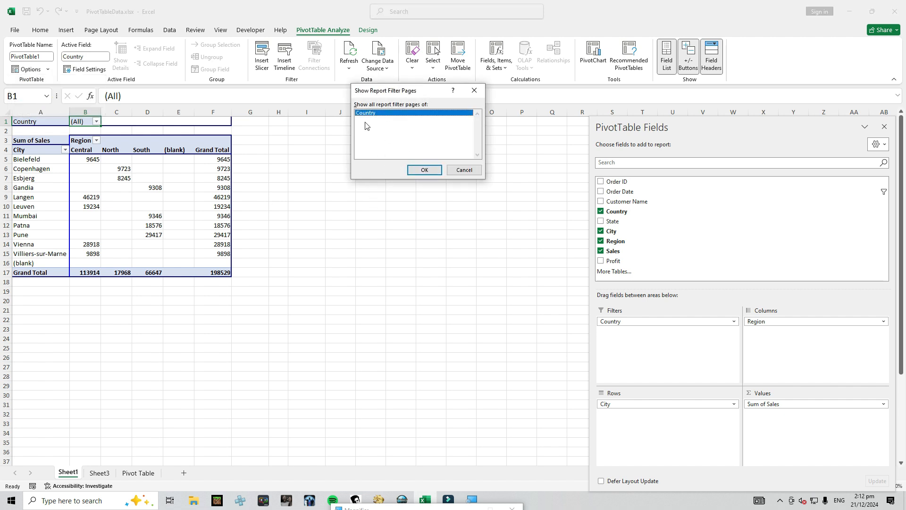
click(430, 171)
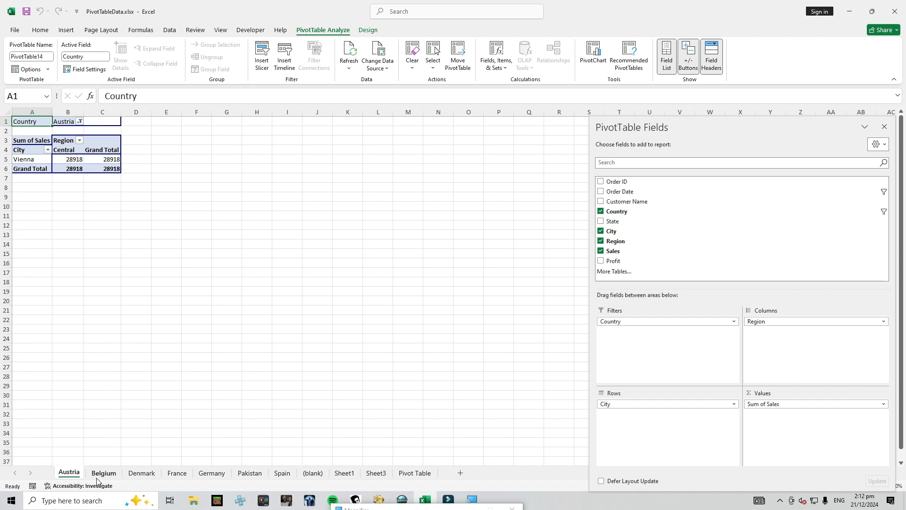
Insert a Clustered Column PivotChart from the PivotTable on Sheet1 and move it closer to the table
click(351, 475)
click(106, 209)
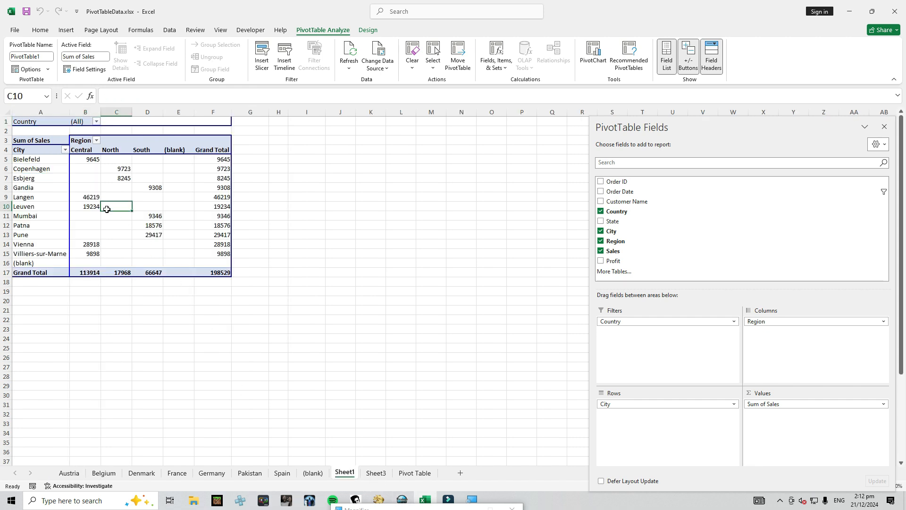
click(179, 159)
click(208, 178)
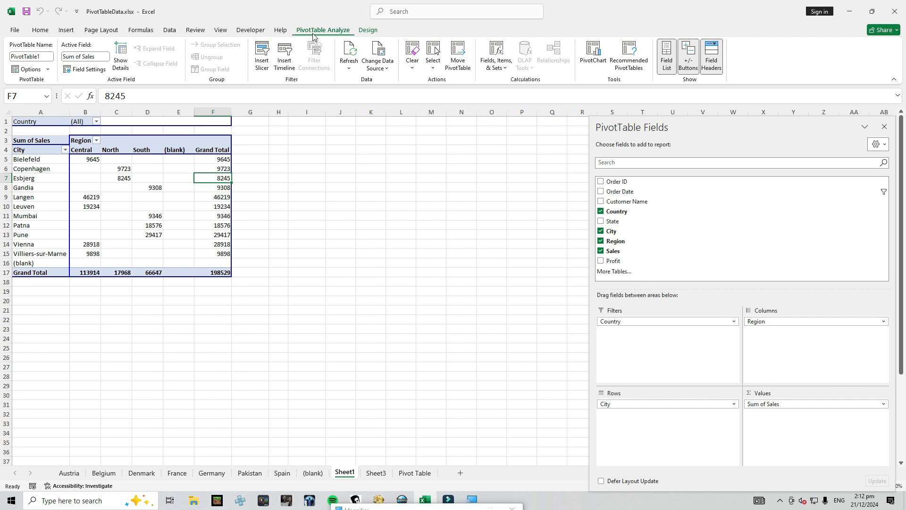
click(595, 54)
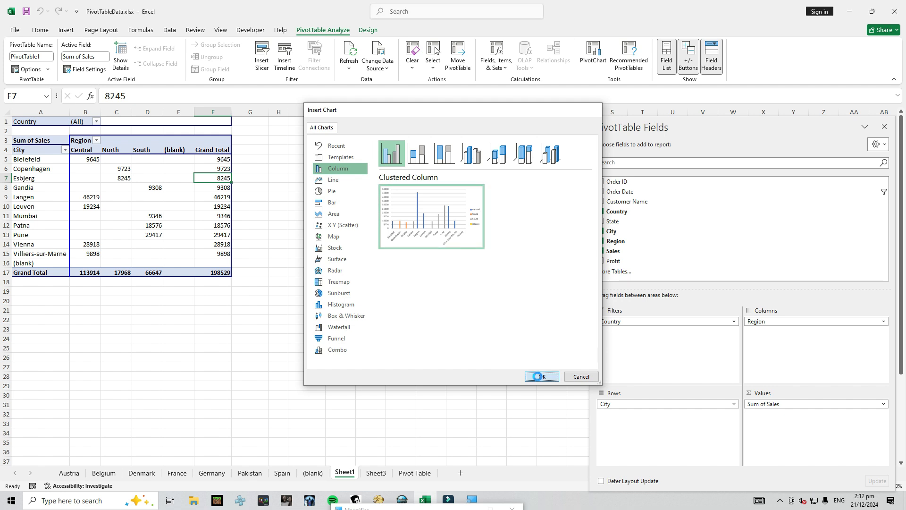
click(540, 376)
drag(463, 225, 404, 161)
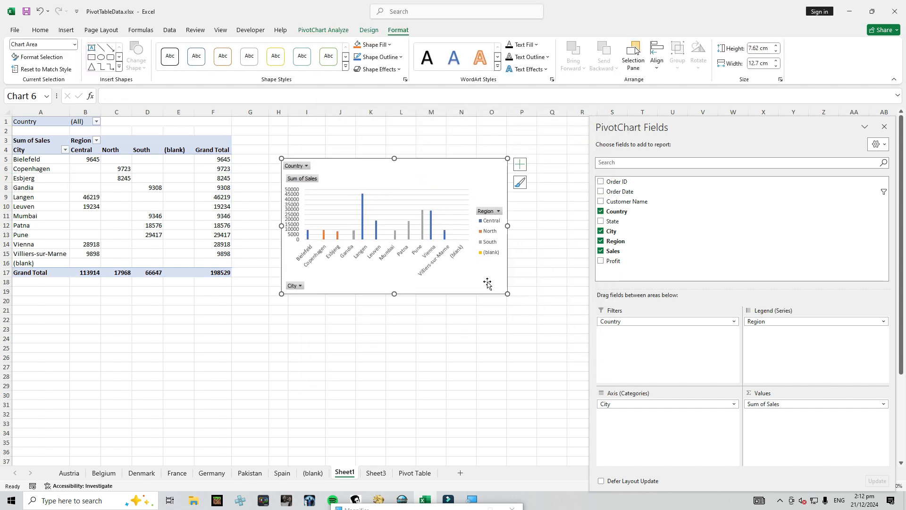
Hide all field buttons on the PivotChart, enlarge it to about 12 by 19.6 cm, and place it beside the PivotTable
right_click(302, 178)
click(335, 286)
drag(282, 293, 158, 373)
drag(432, 159, 472, 104)
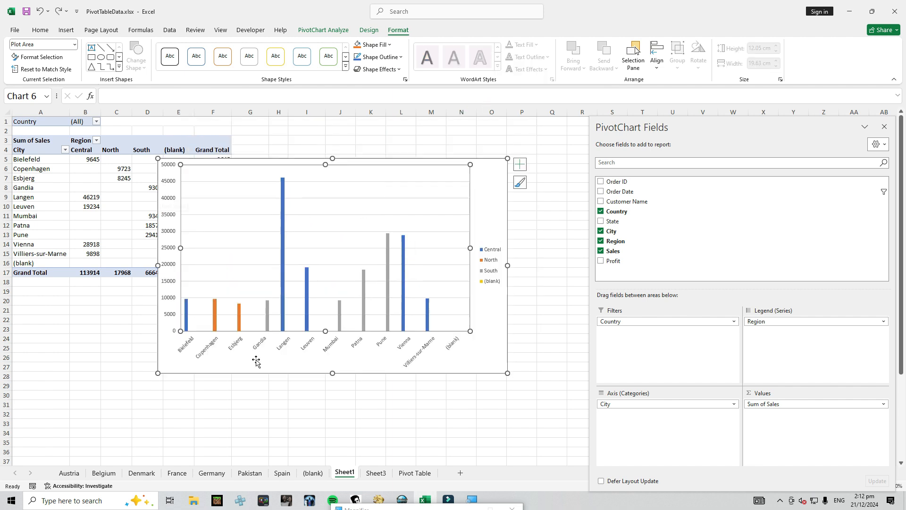
drag(257, 362, 345, 299)
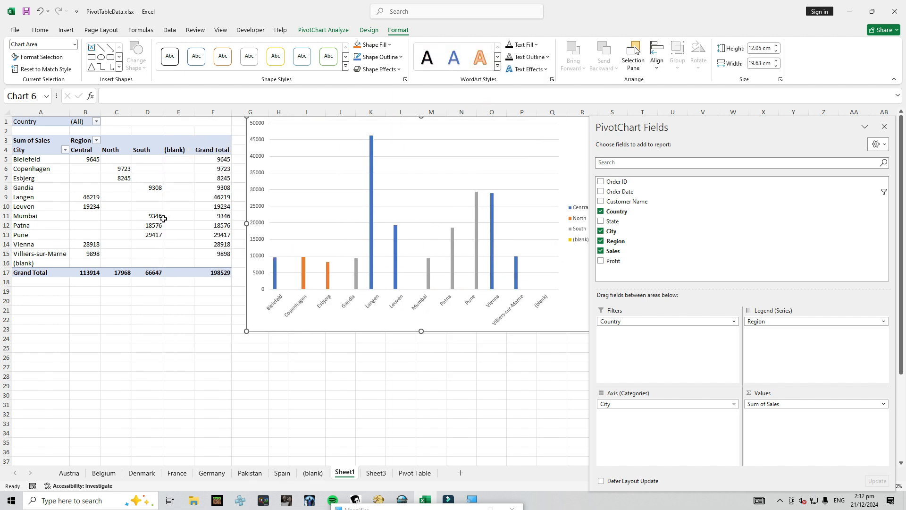
click(213, 112)
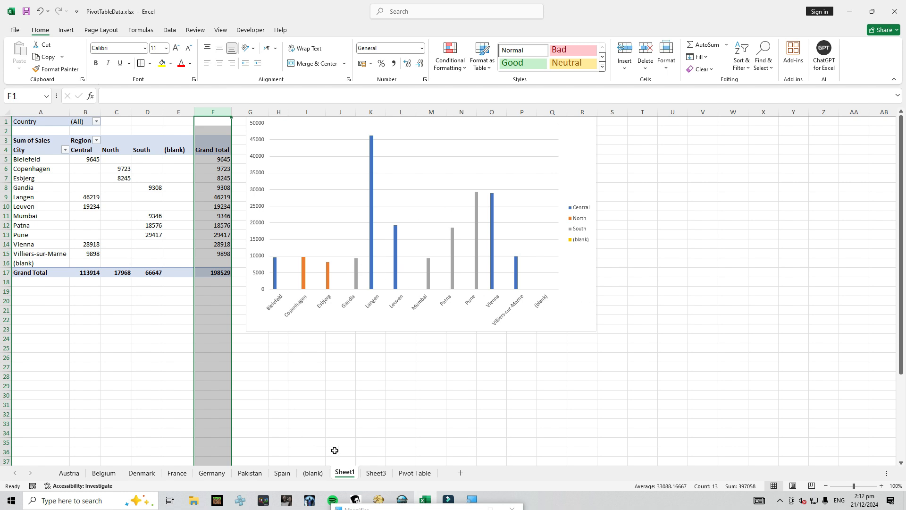
click(362, 391)
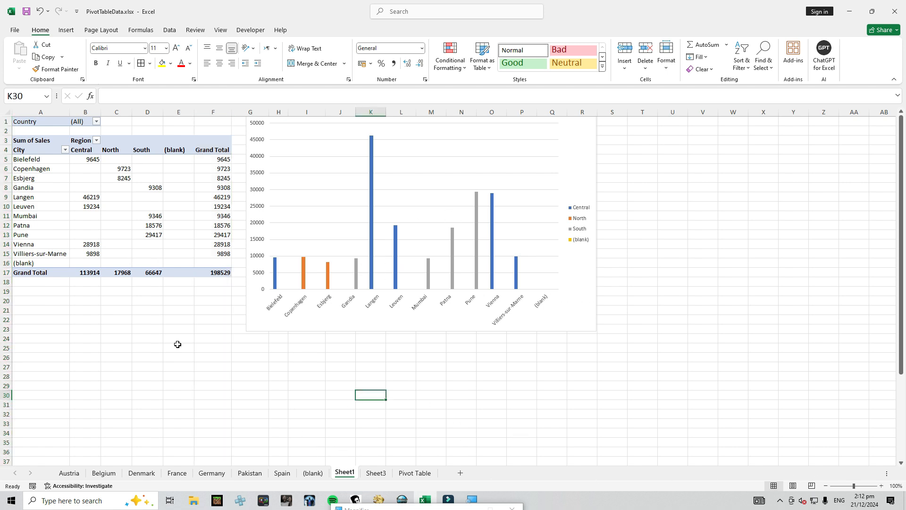
Copy the entire PivotTable and paste it as a link starting at cell A23
drag(20, 148, 47, 155)
click(305, 33)
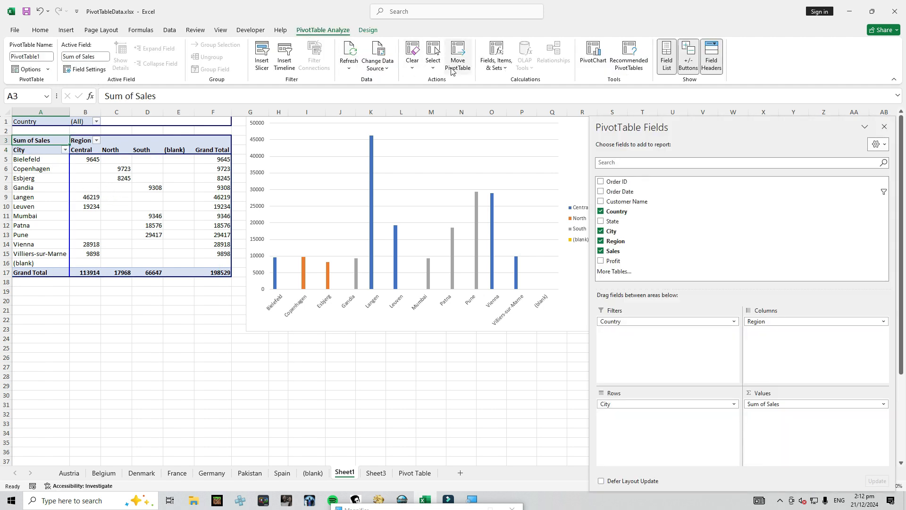
click(434, 69)
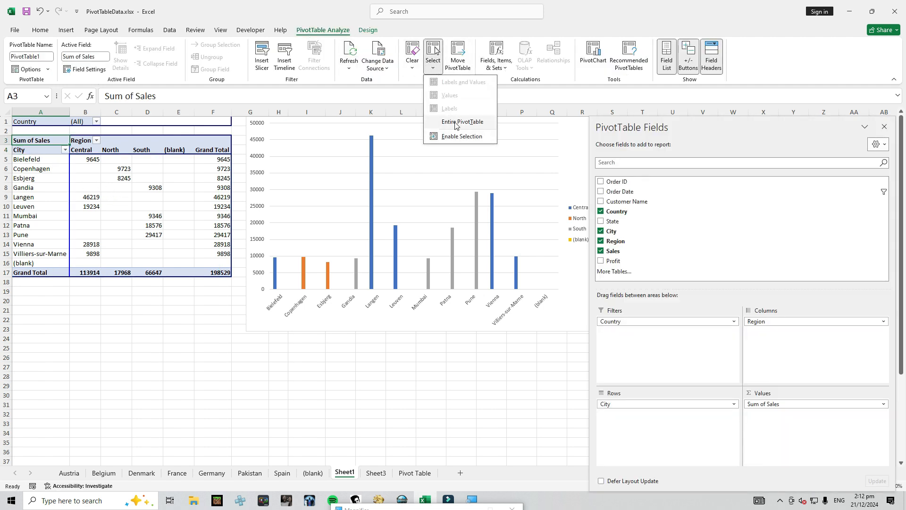
click(455, 124)
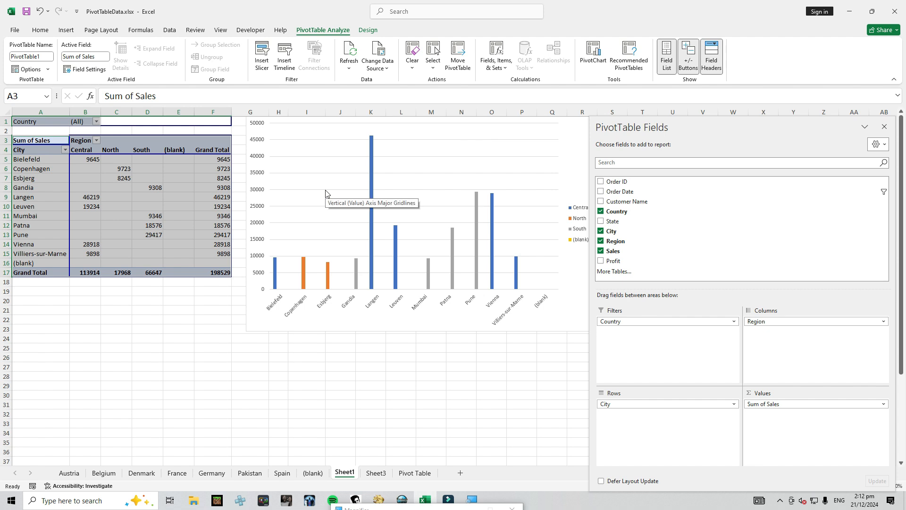
key(ctrl+c)
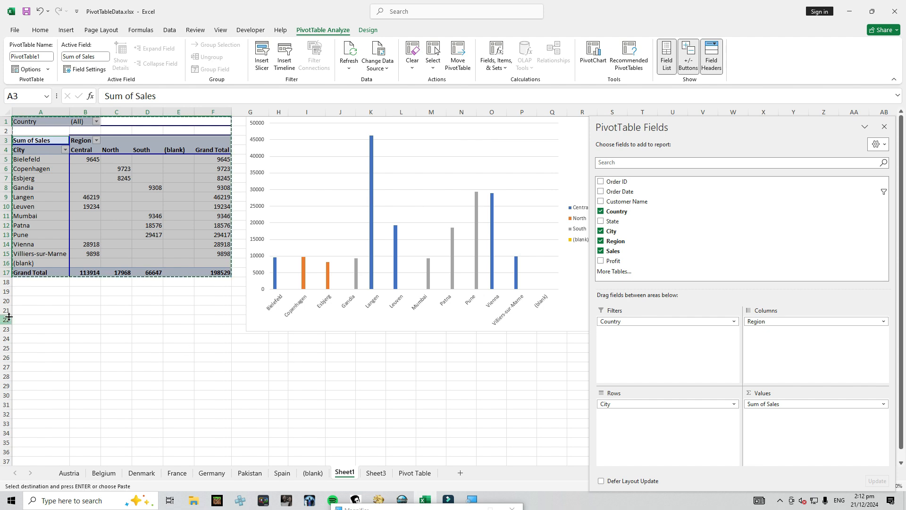
click(39, 326)
right_click(39, 326)
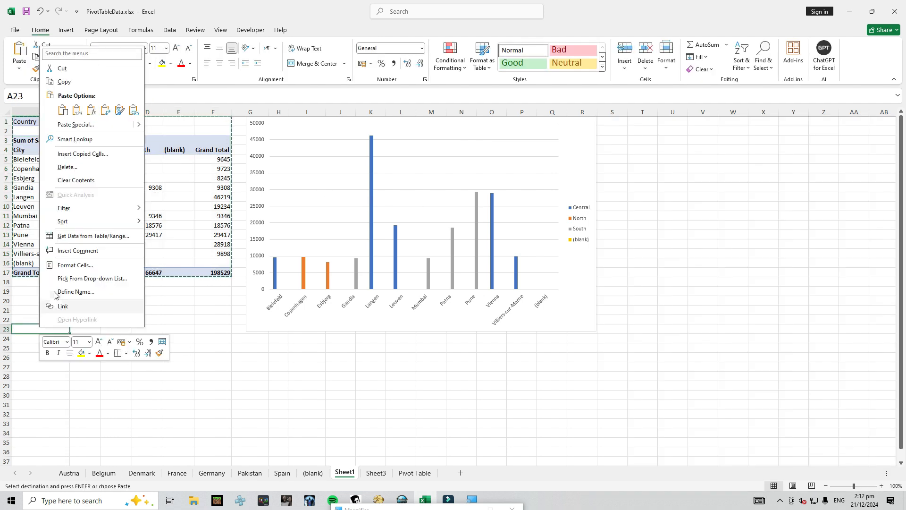
click(134, 114)
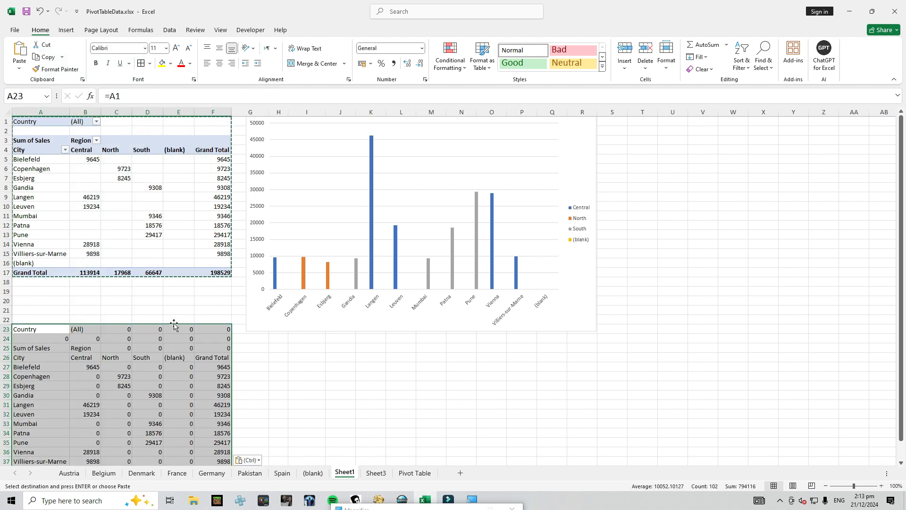
Insert a 2-D clustered column chart from the linked copy's range A25:F39
click(116, 348)
click(111, 188)
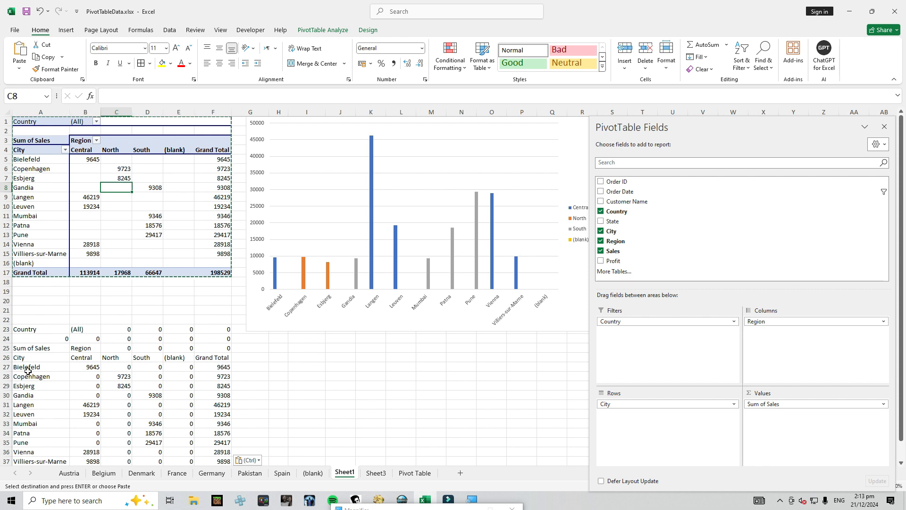
click(23, 350)
drag(23, 350, 219, 452)
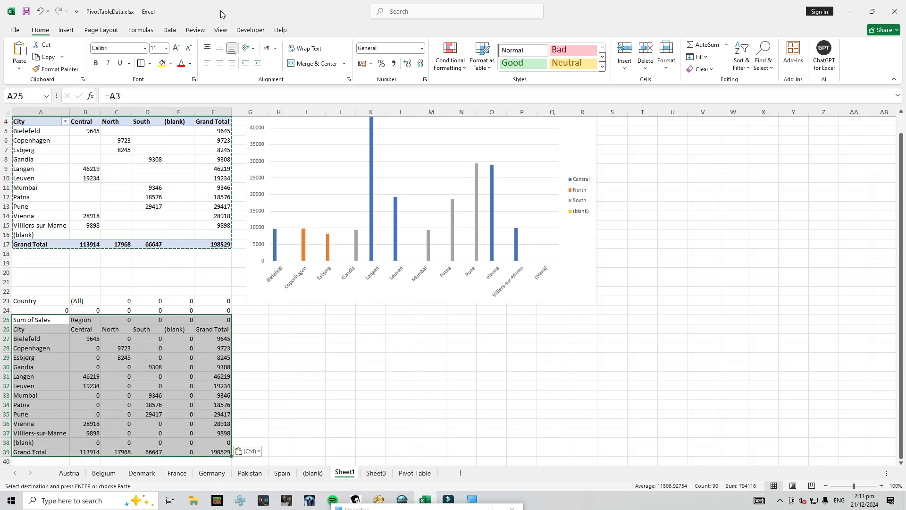
click(66, 30)
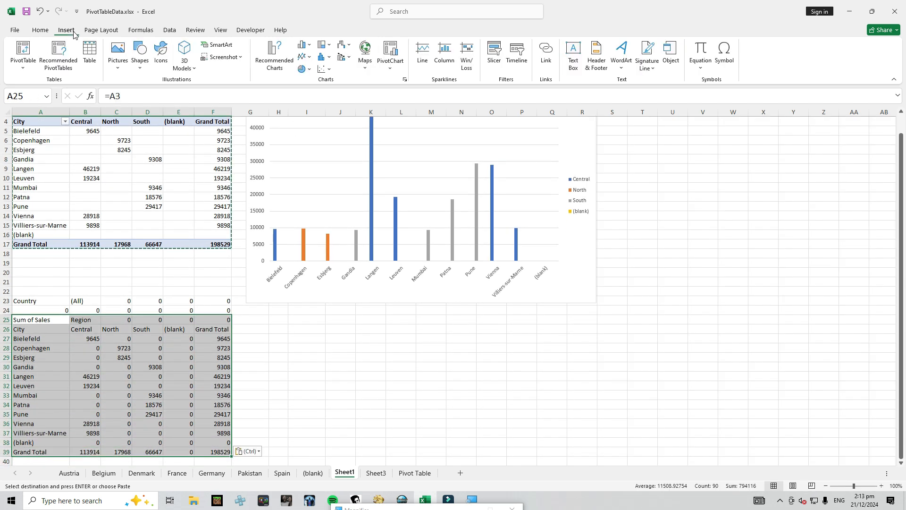
click(303, 45)
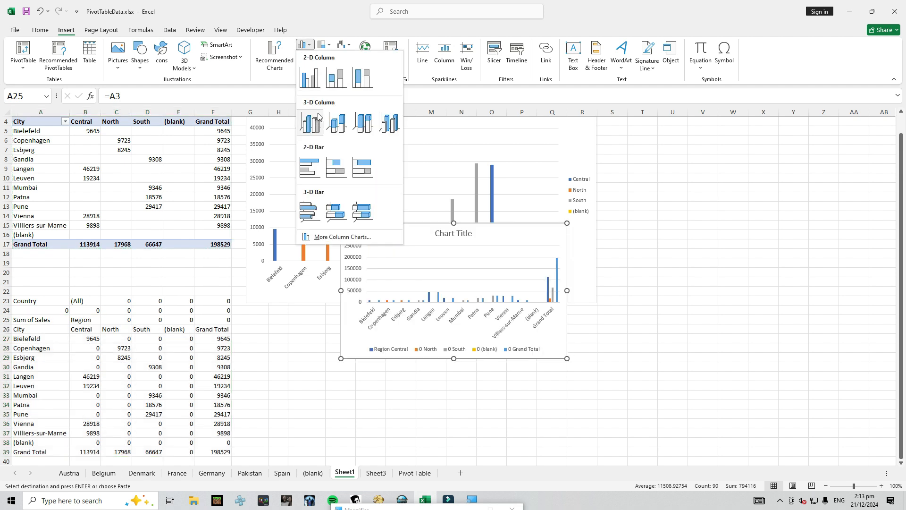
click(319, 78)
Enlarge the linked copy's column chart in width and height and shift it towards the tables, over the edge of column F
drag(567, 290, 669, 289)
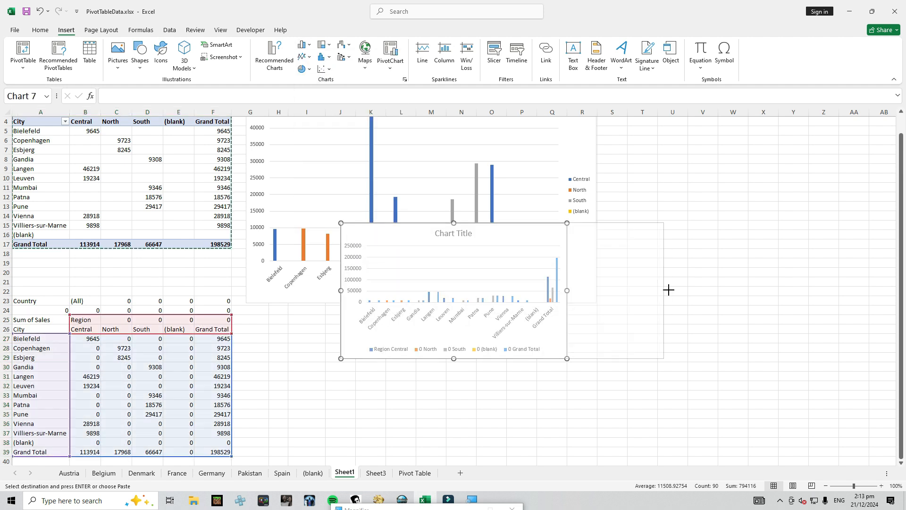
drag(341, 290, 261, 302)
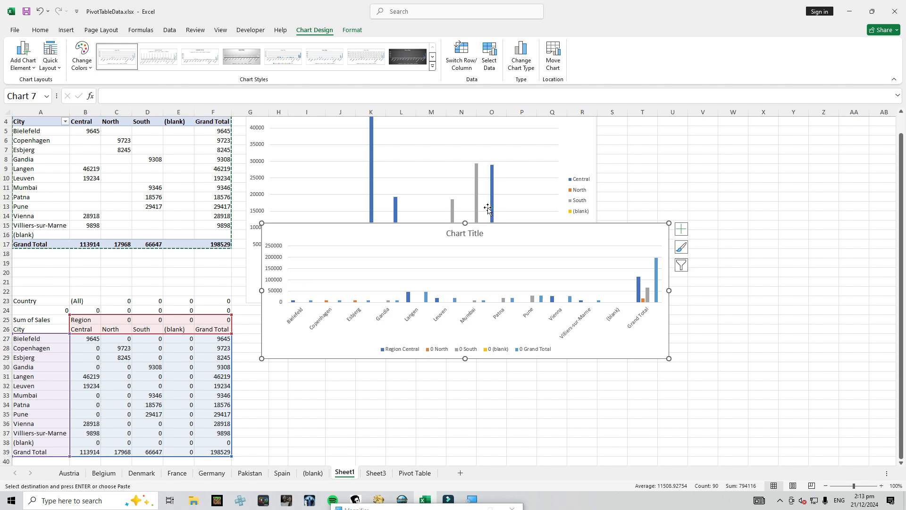
drag(464, 222, 453, 119)
drag(465, 368, 465, 404)
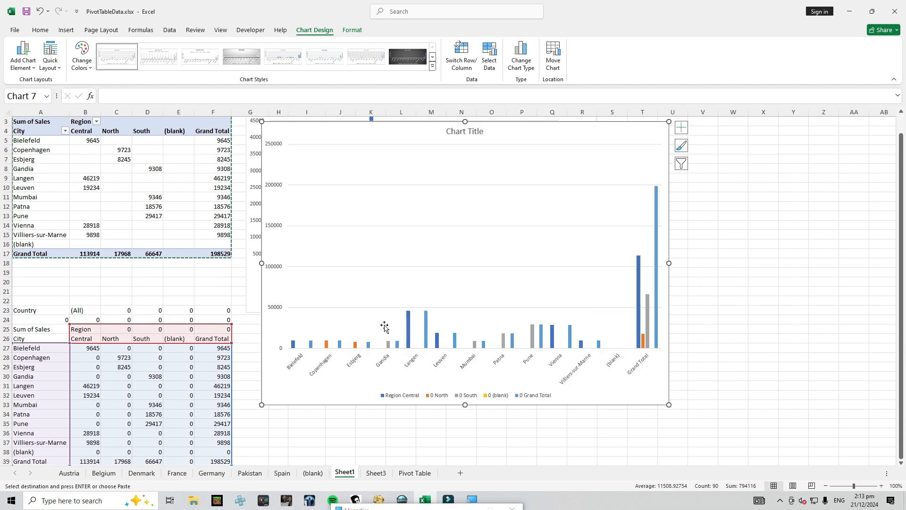
drag(364, 137, 322, 151)
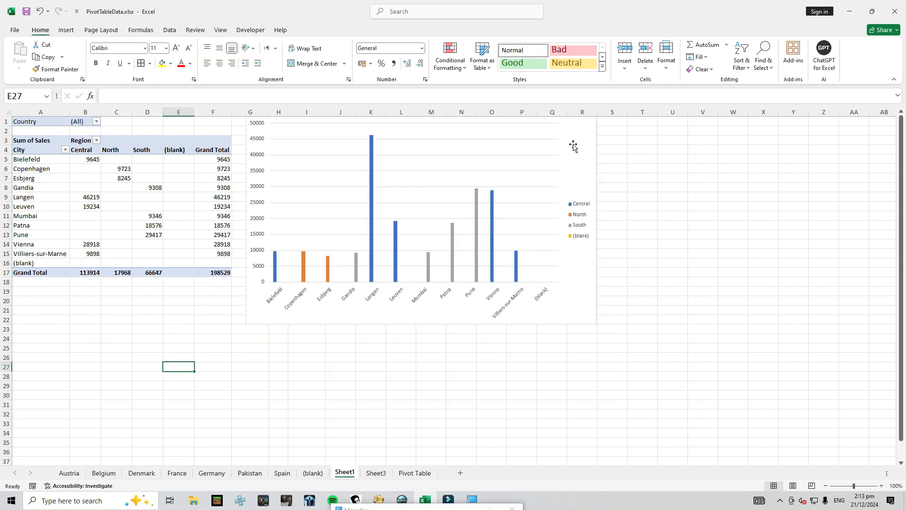
Delete the linked copy, its column chart and the PivotChart from Sheet1
click(575, 144)
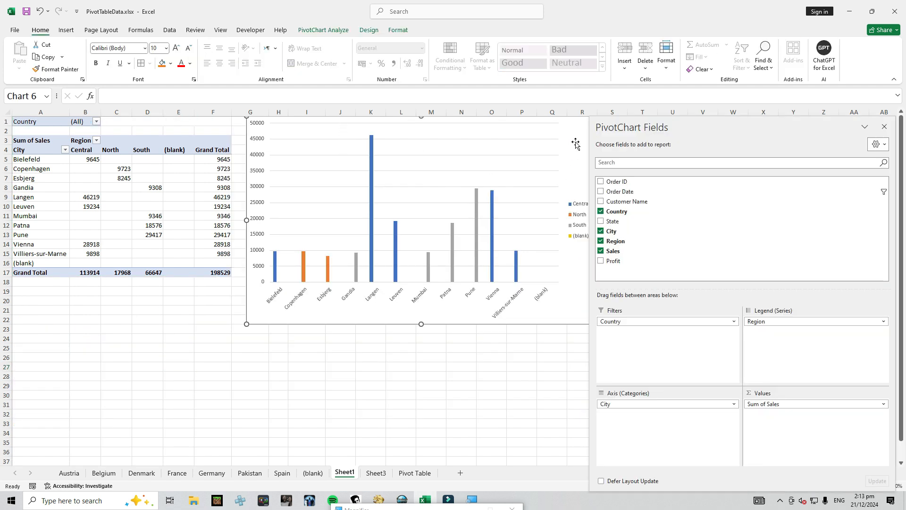
key(Delete)
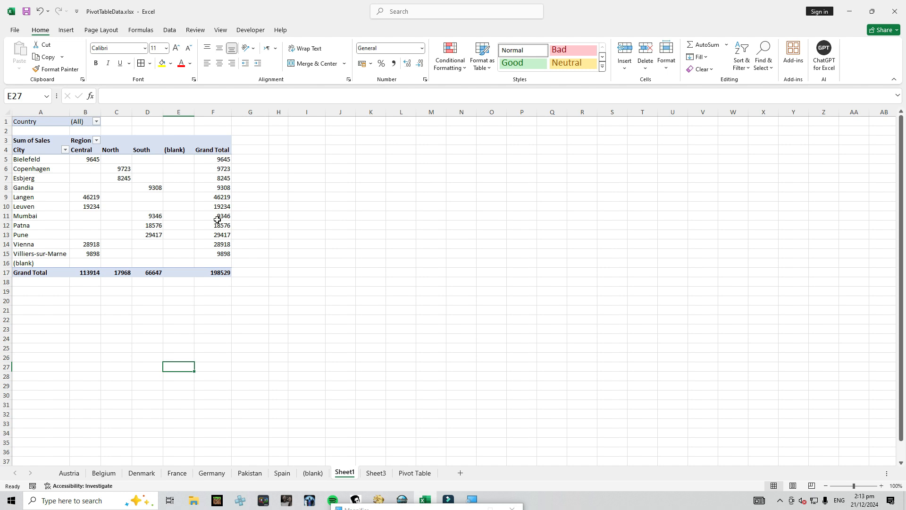
Remove Country from the report filters and Region from the columns, keeping only City and Sum of Sales in the PivotTable
click(39, 169)
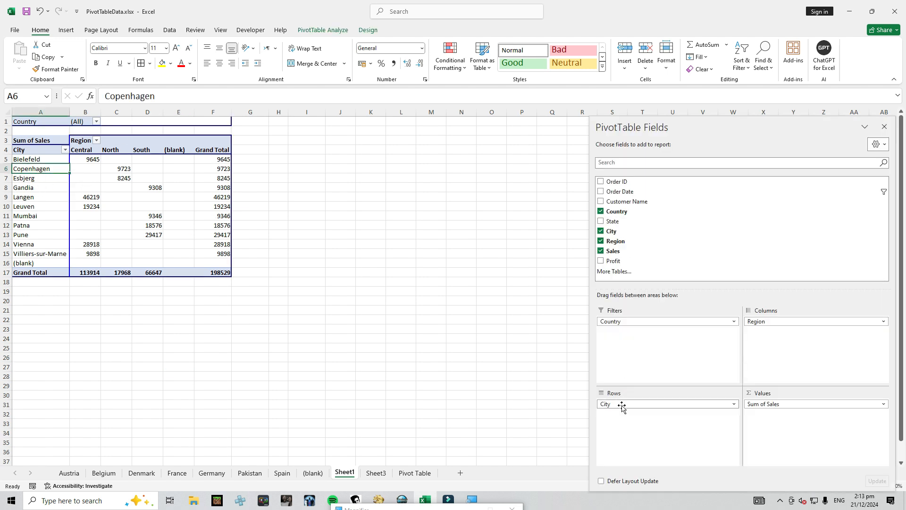
drag(628, 326, 628, 229)
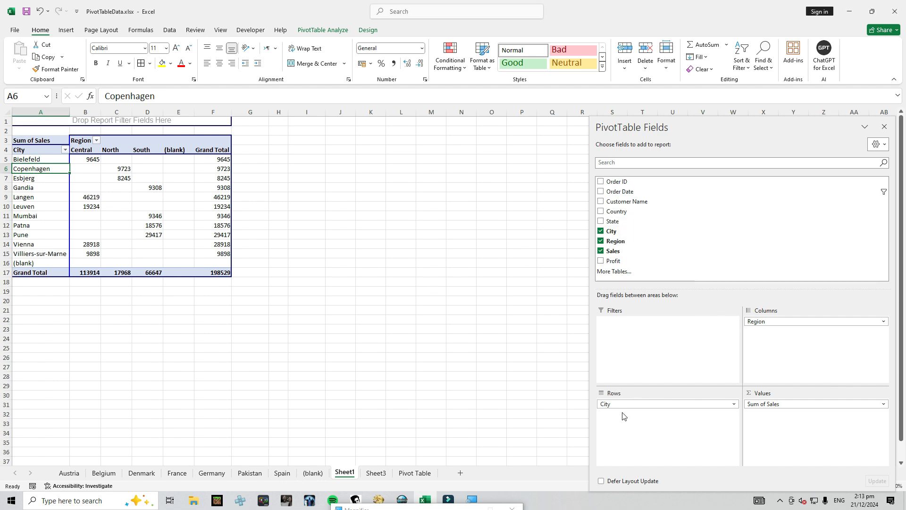
click(601, 241)
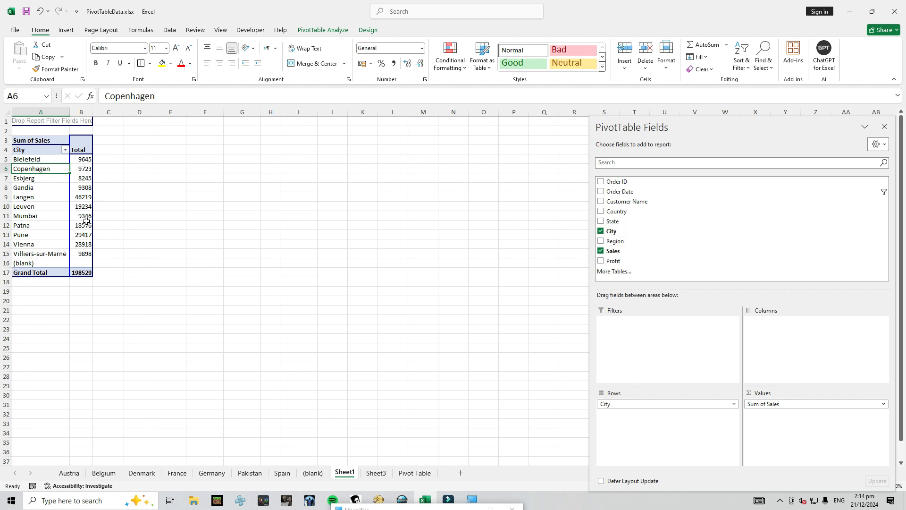
Filter the PivotTable's City field by value to show the top 3 items by Sum of Sales
mouse_move(77, 244)
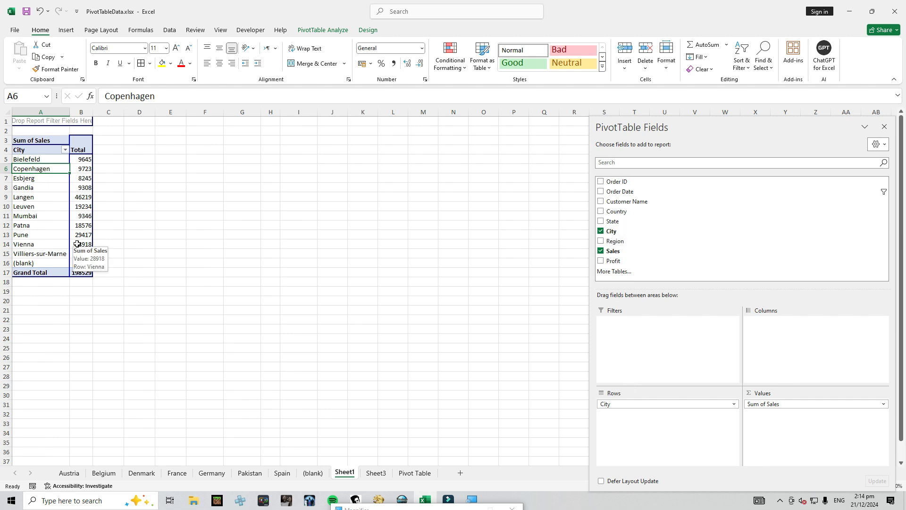
click(65, 149)
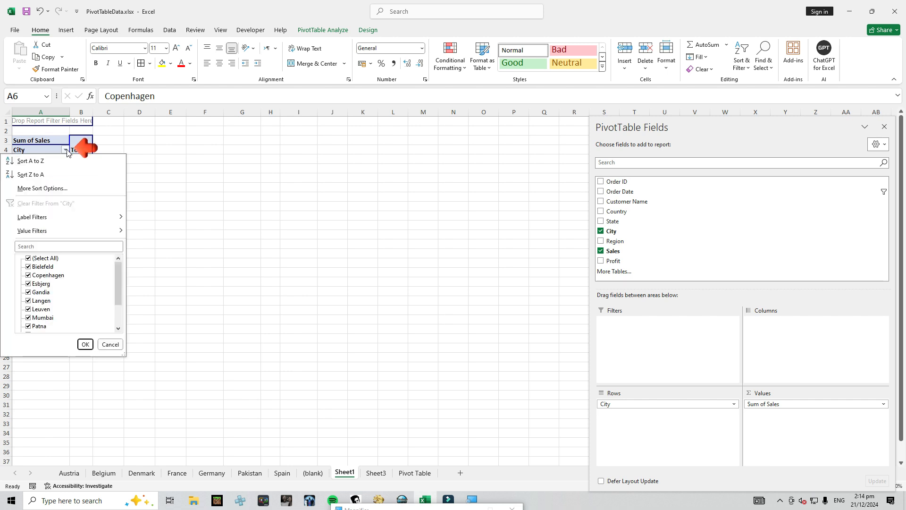
mouse_move(50, 233)
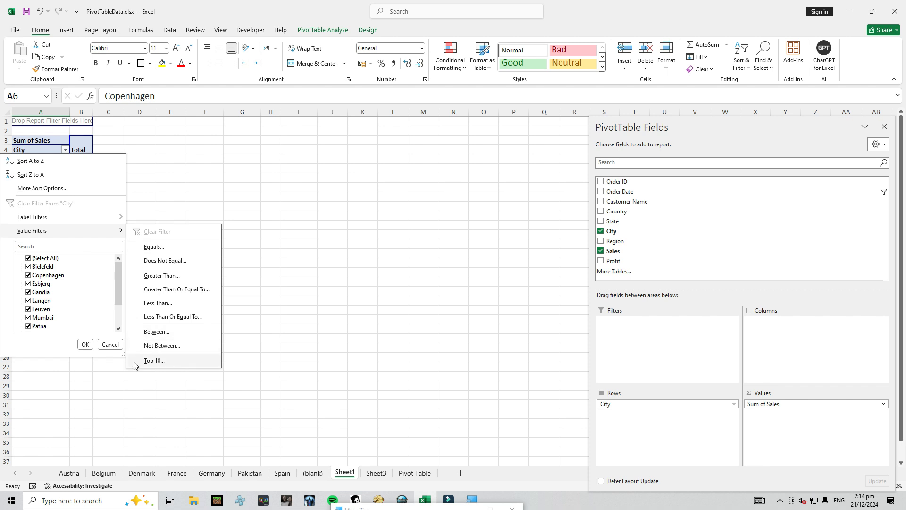
click(156, 361)
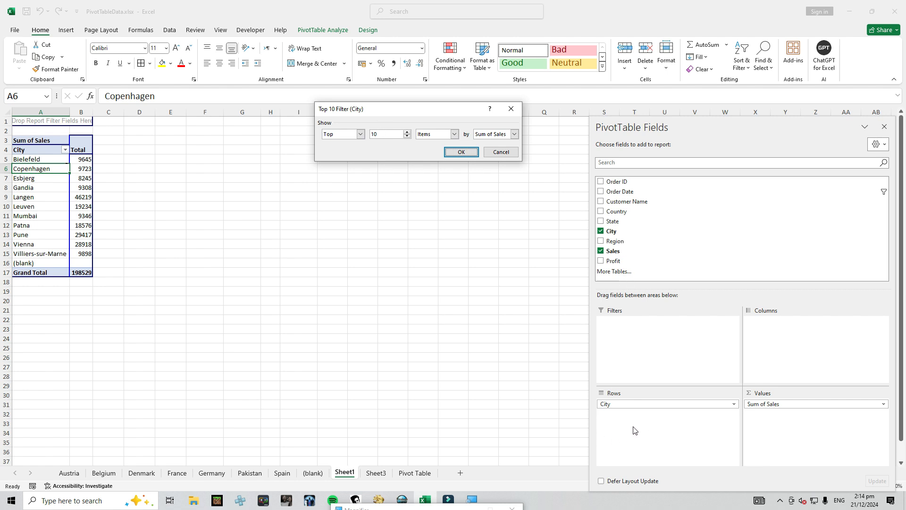
click(361, 135)
click(337, 145)
click(360, 135)
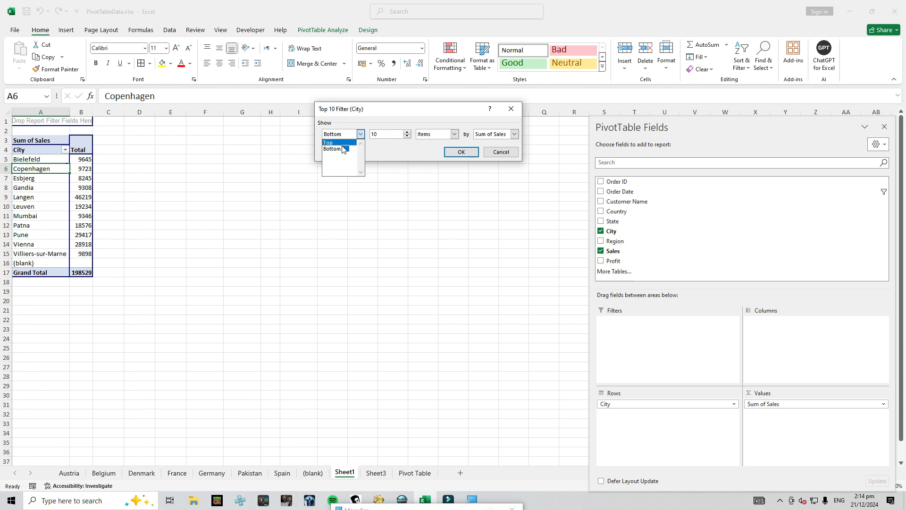
click(342, 141)
click(384, 134)
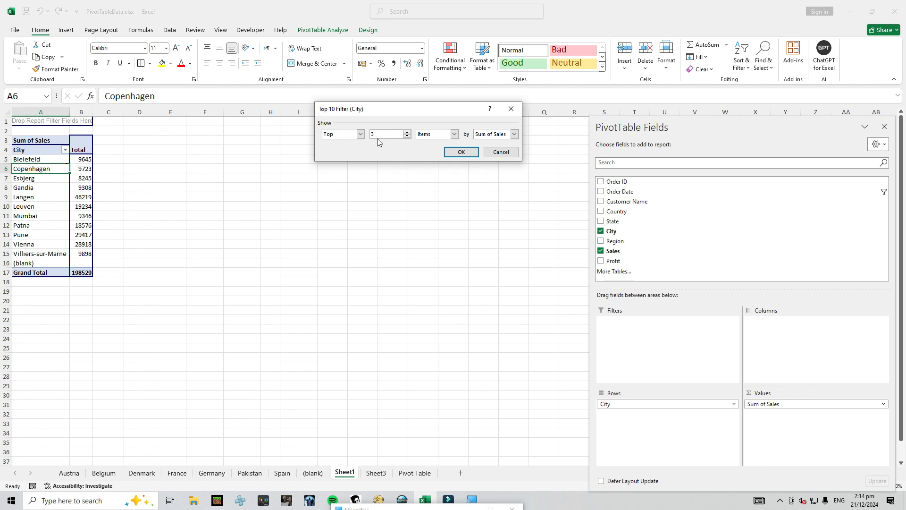
click(455, 135)
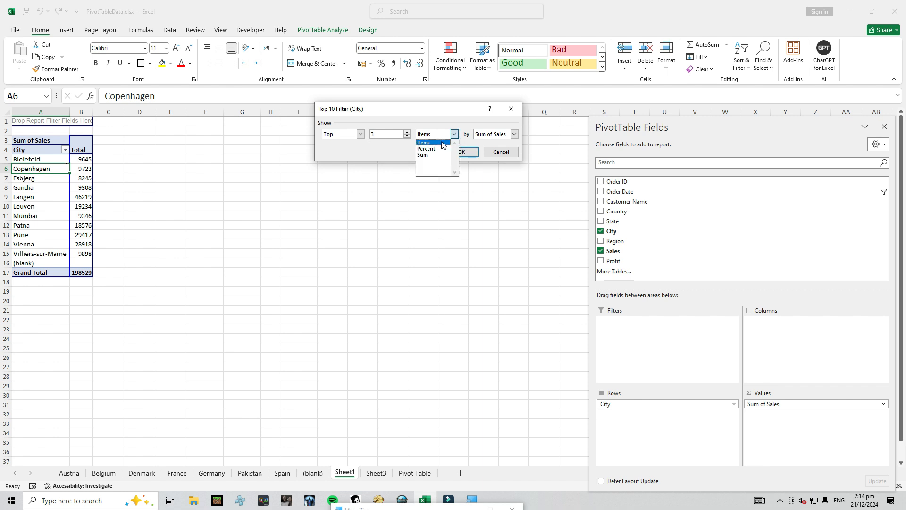
click(439, 142)
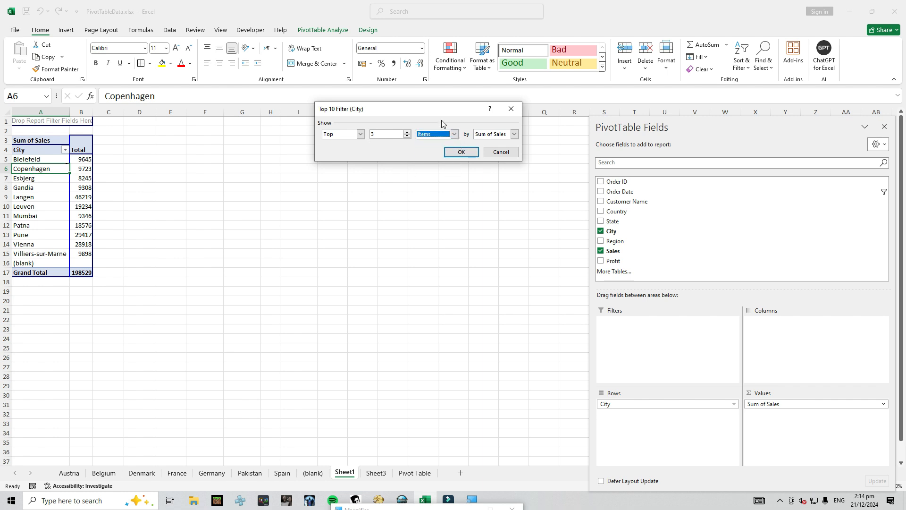
click(513, 134)
click(500, 142)
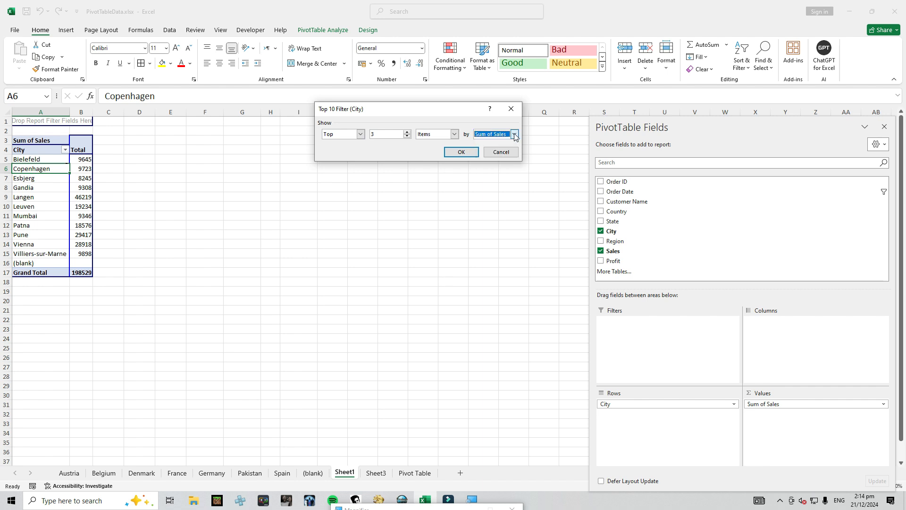
click(461, 155)
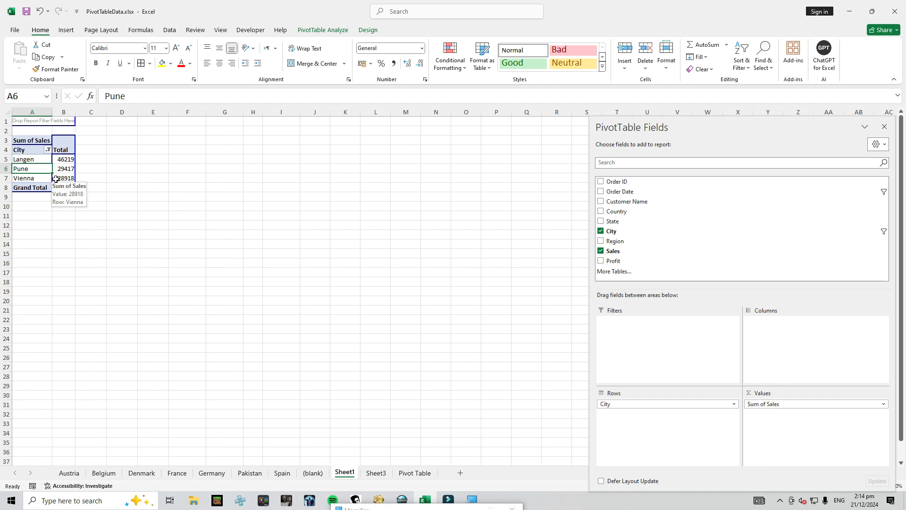
Change the City value filter to the bottom 3 items by Sum of Sales, and clear the filter from City
click(48, 150)
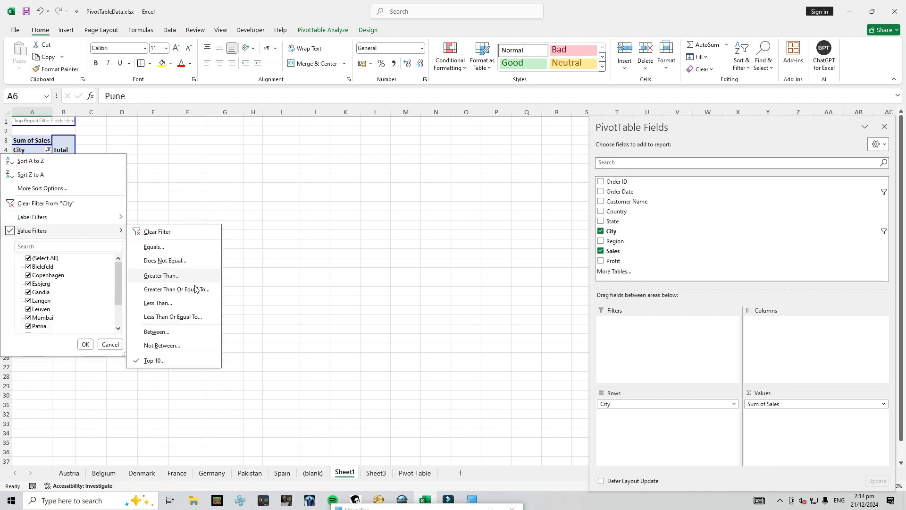
click(155, 367)
click(360, 135)
click(339, 151)
key(Down)
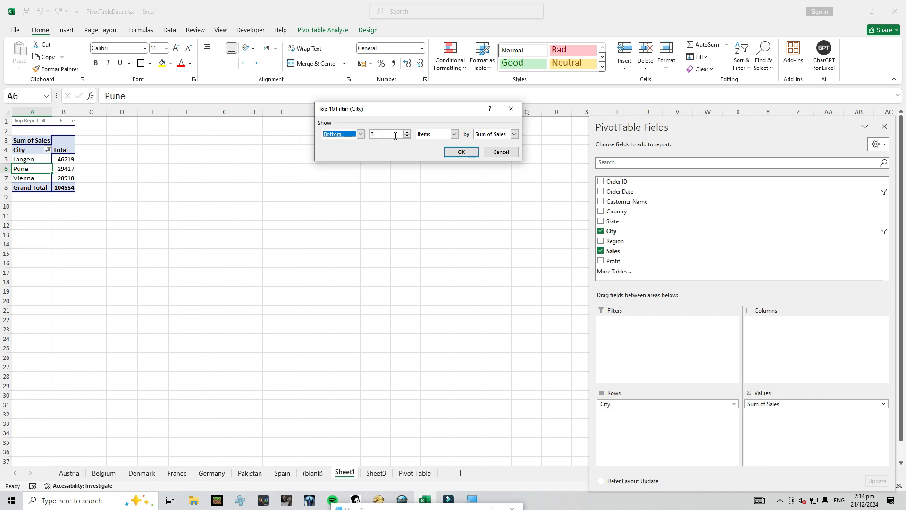
click(461, 152)
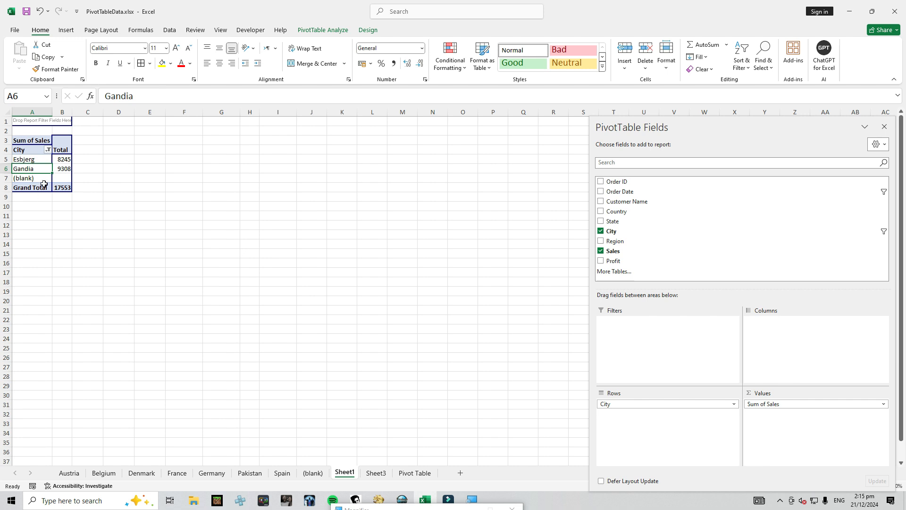
click(47, 149)
click(61, 199)
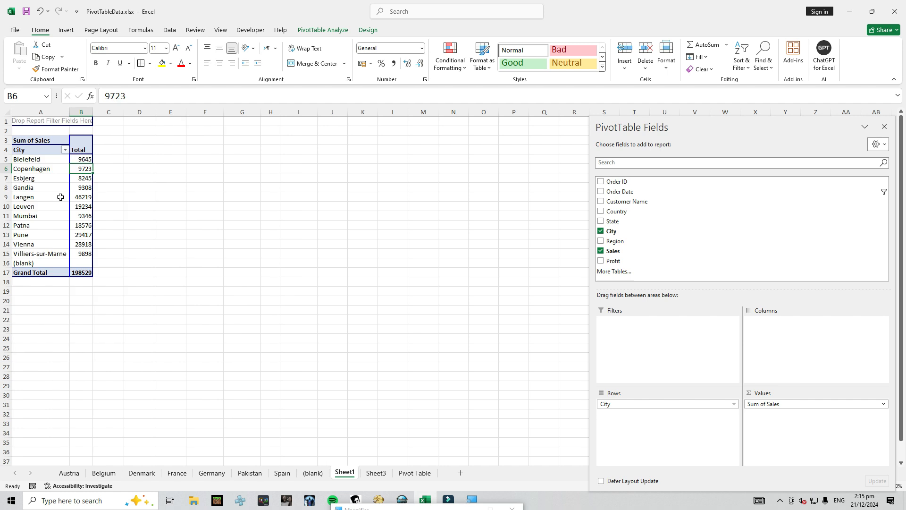
Widen columns B and A of the PivotTable and refresh it to test the column widths
drag(93, 112, 148, 123)
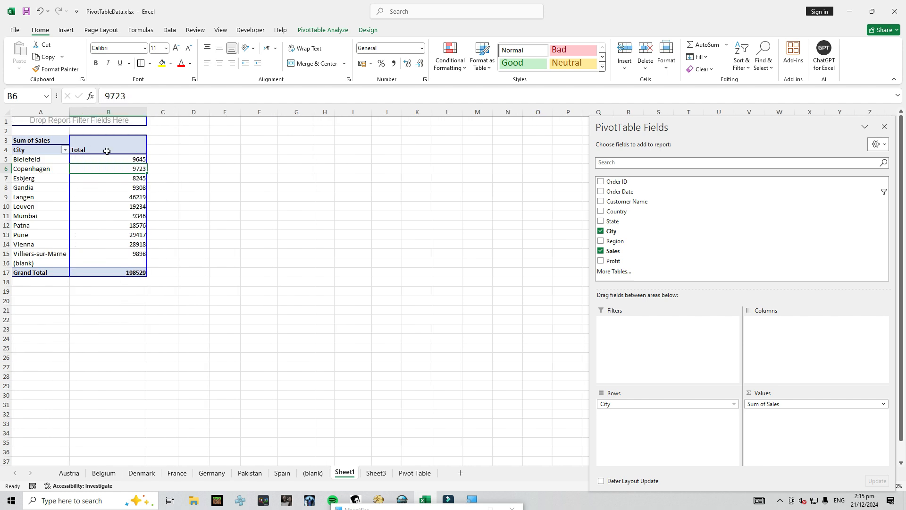
click(34, 152)
click(102, 181)
click(34, 176)
click(121, 170)
drag(70, 113, 125, 113)
right_click(158, 191)
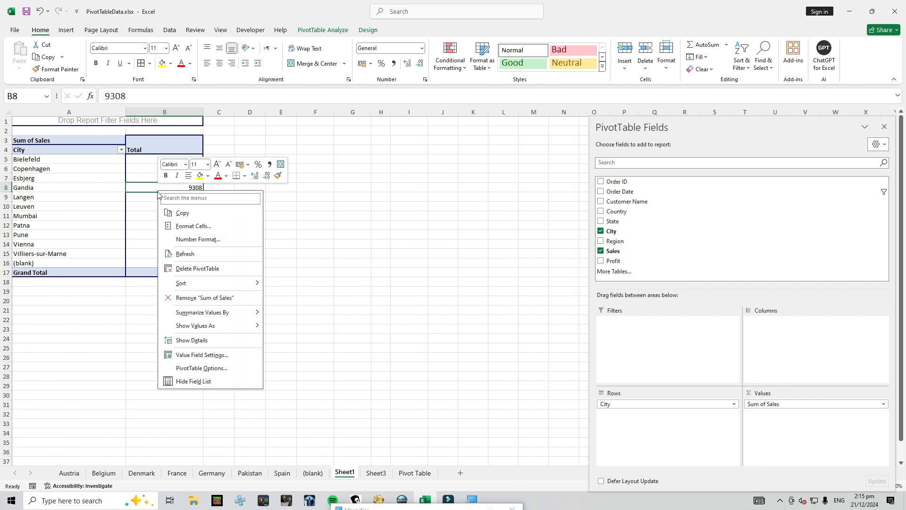
click(189, 255)
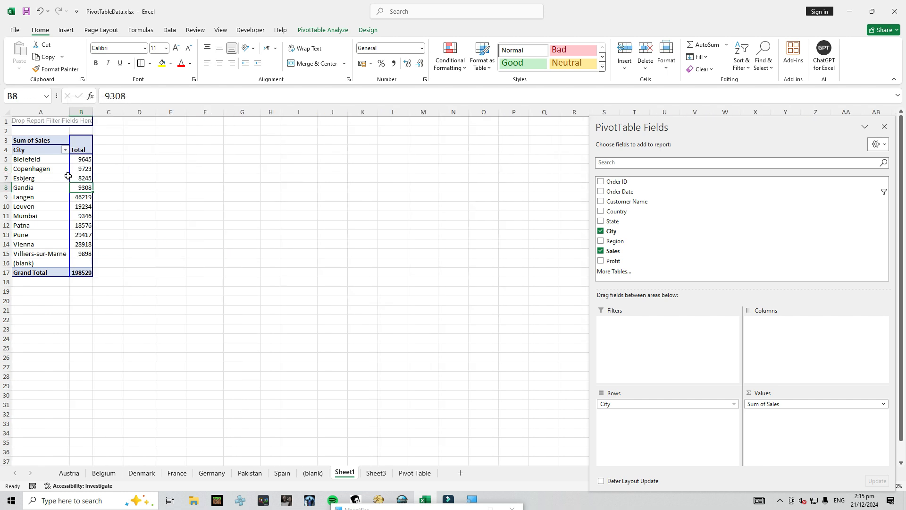
Add State to the PivotTable's report filters and widen column B
drag(612, 220, 635, 350)
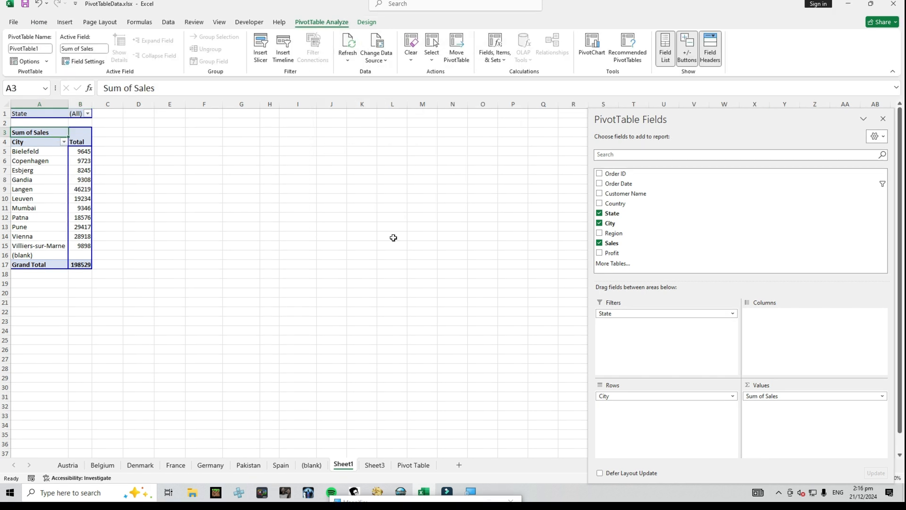
drag(92, 104, 121, 104)
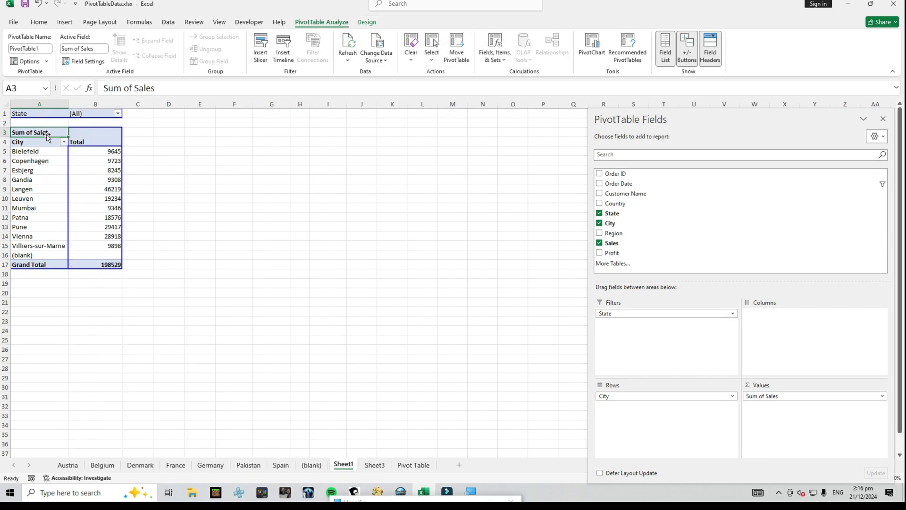
Turn off autofitting of column widths on update in the PivotTable options
right_click(36, 163)
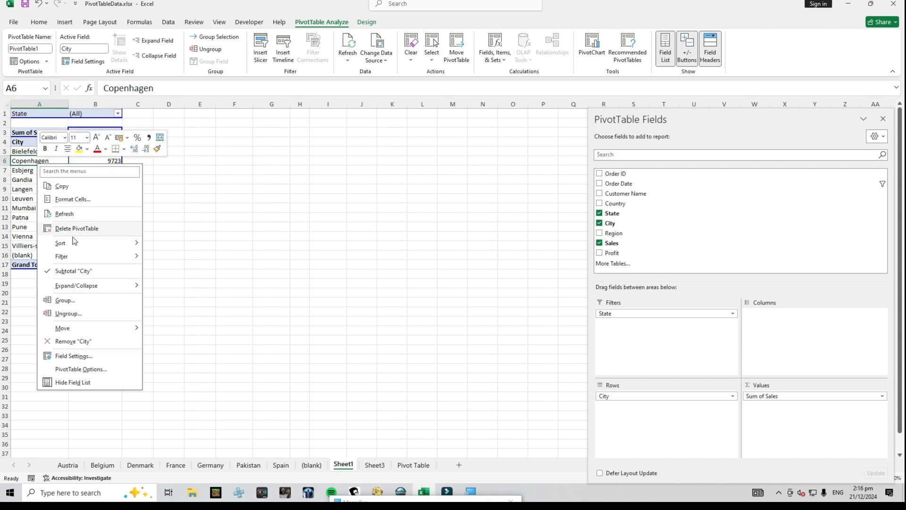
click(85, 369)
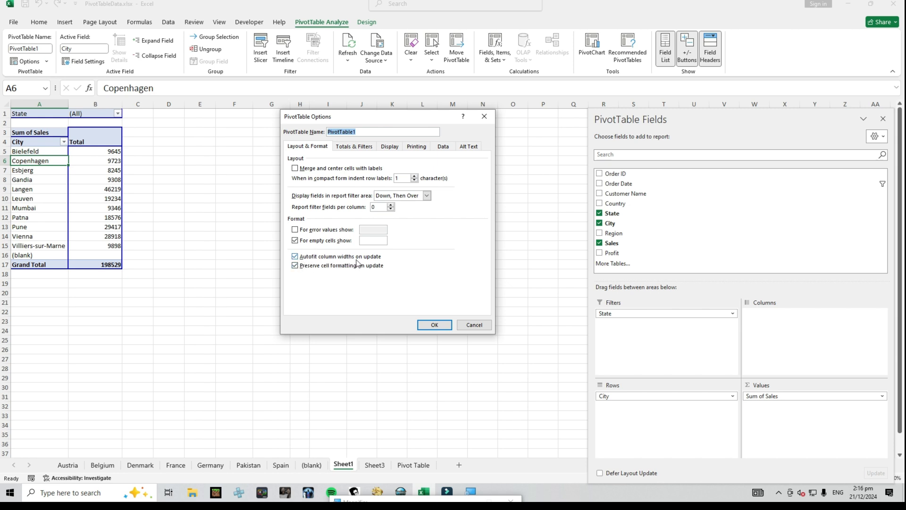
click(296, 256)
click(435, 325)
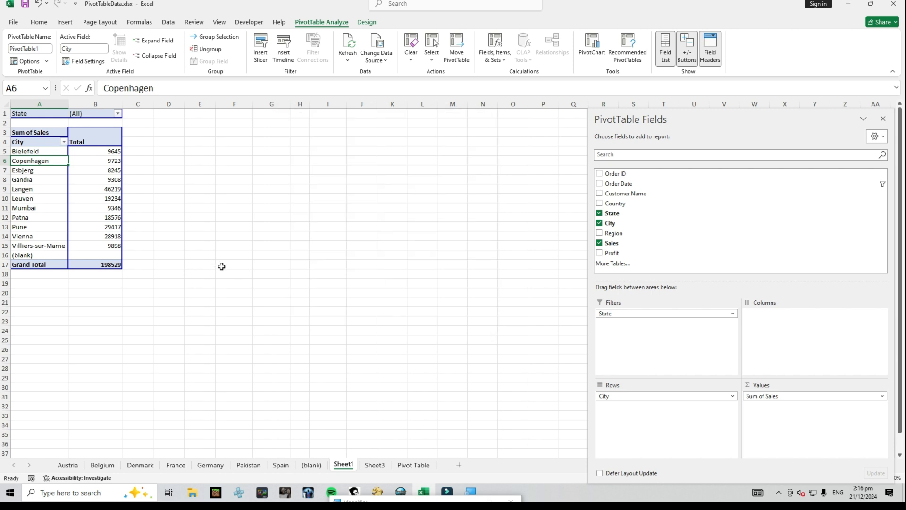
Widen column B further and column A of the State-filtered PivotTable, and refresh it
click(90, 180)
drag(133, 105, 184, 105)
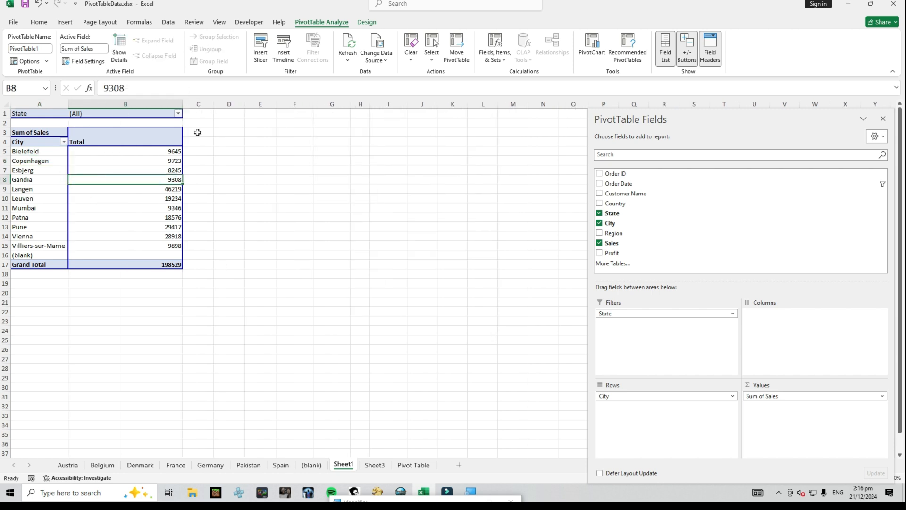
drag(68, 105, 111, 105)
right_click(106, 177)
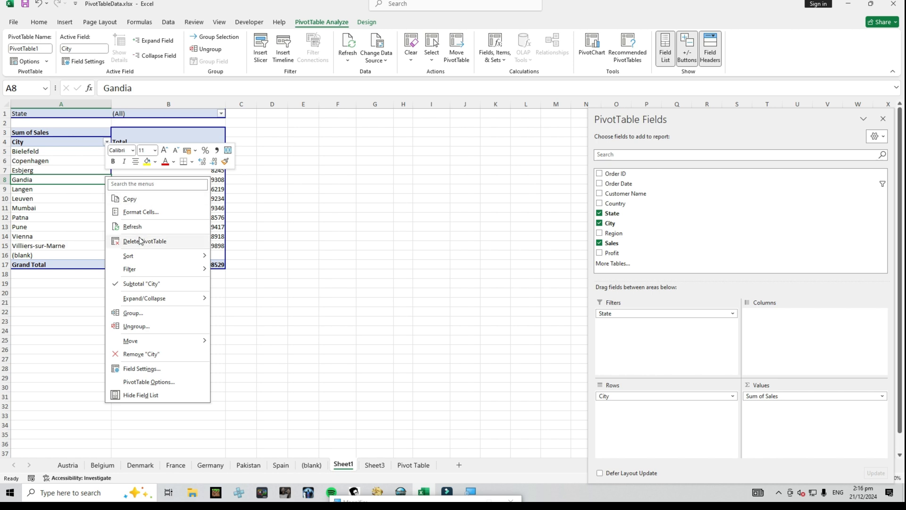
click(138, 230)
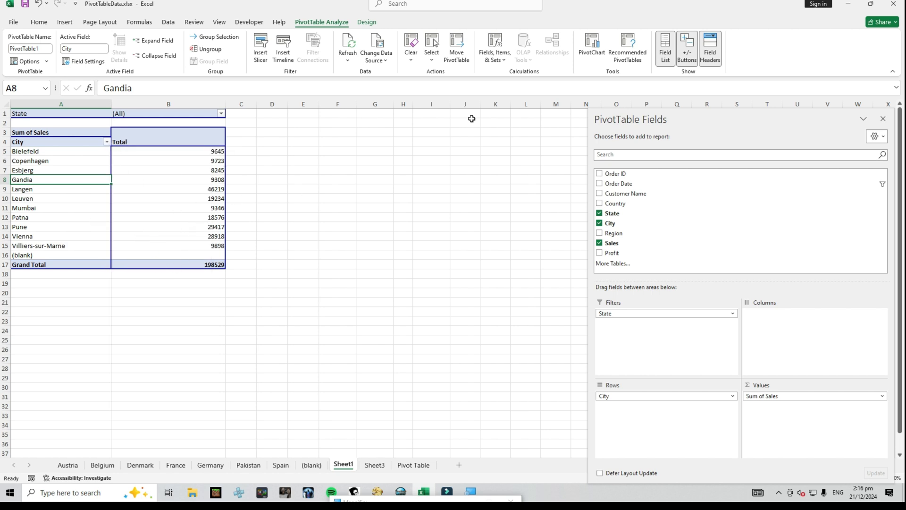
click(154, 190)
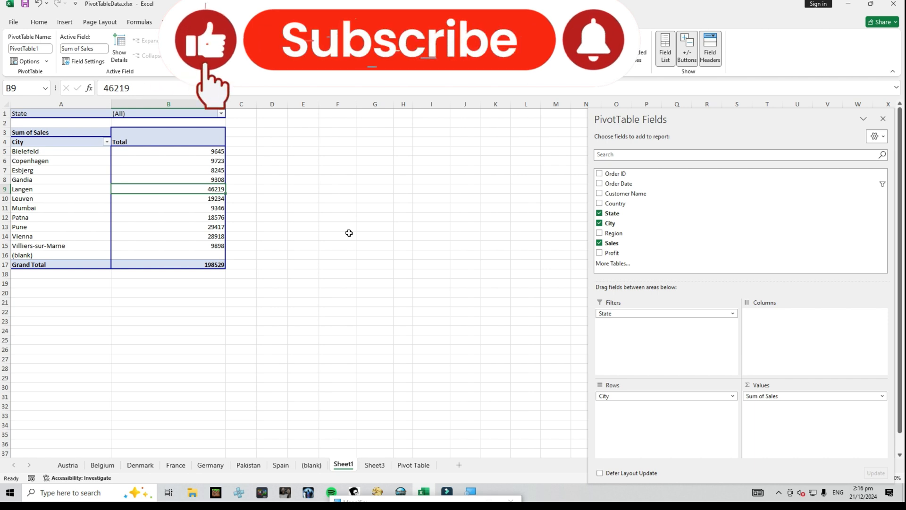